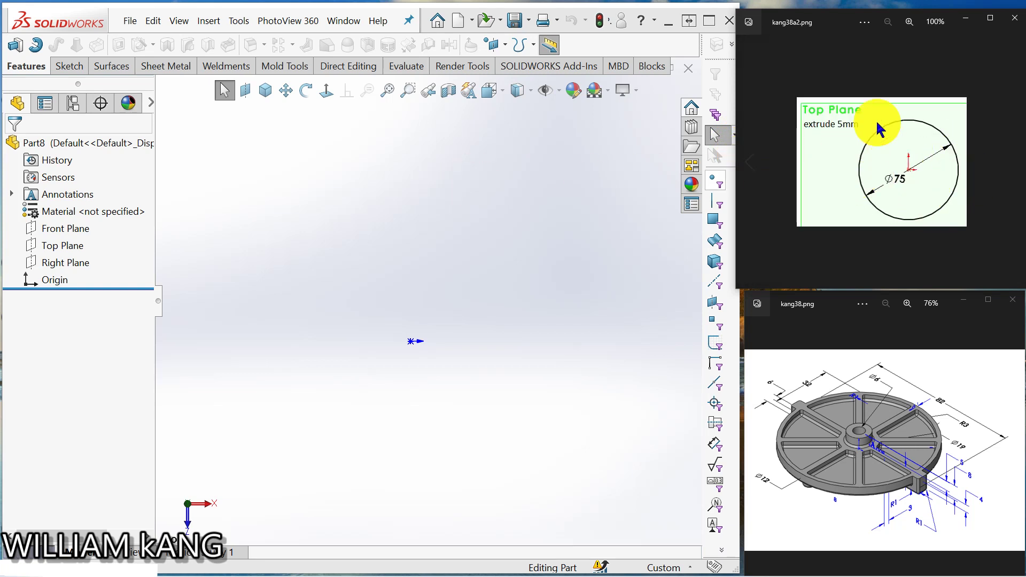
# Step: Sketch a circle about 75 mm in diameter on the Top Plane, centred on the origin
pyautogui.click(77, 246)
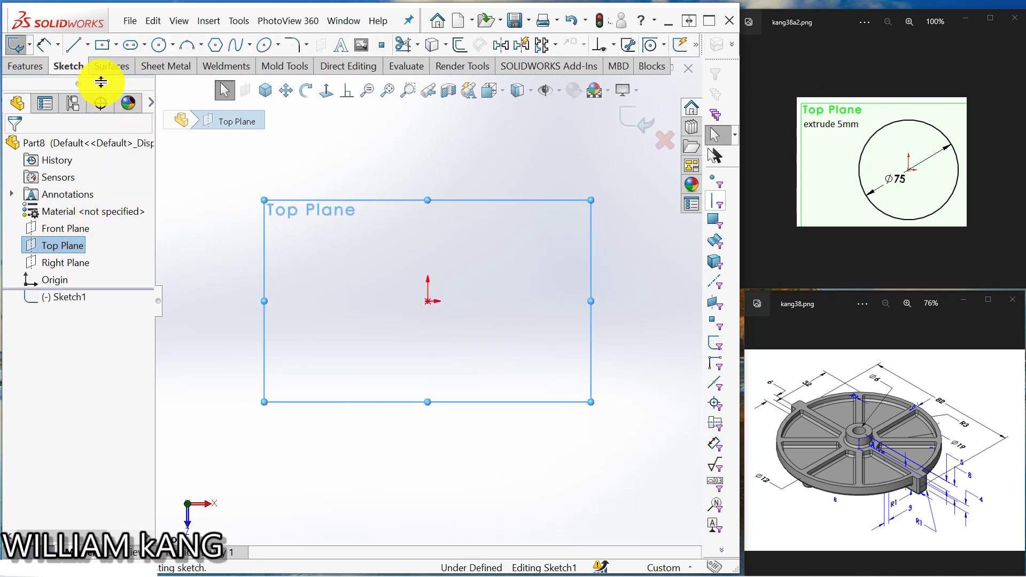
pyautogui.click(159, 45)
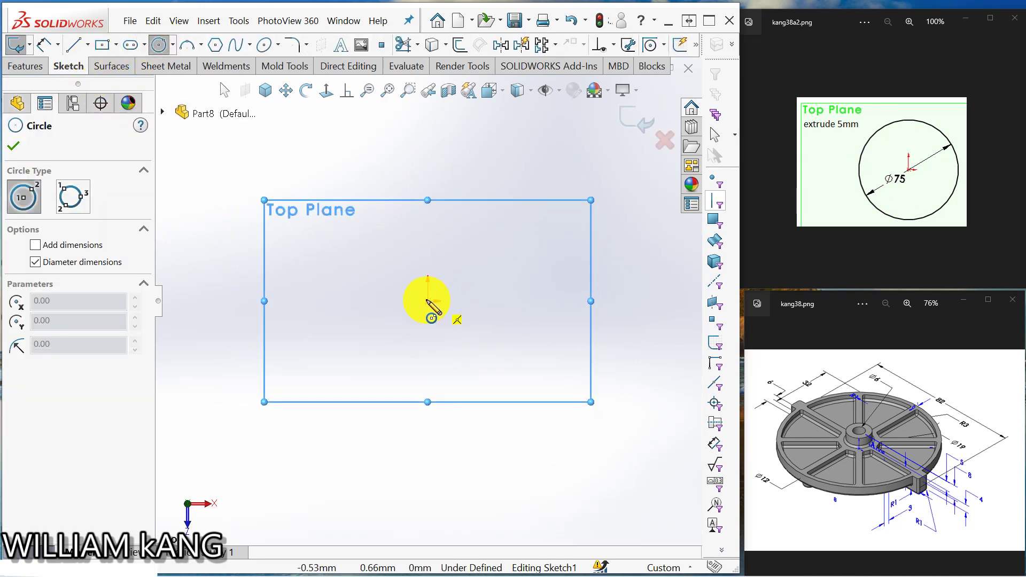
pyautogui.click(428, 301)
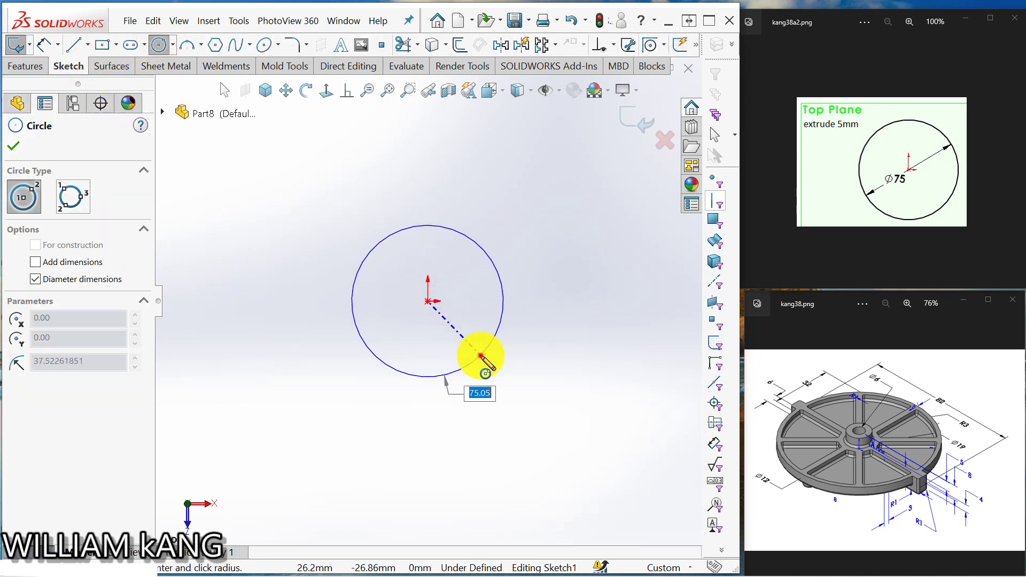
pyautogui.click(476, 355)
# Step: Dimension the circle's diameter as 75 mm
pyautogui.click(50, 45)
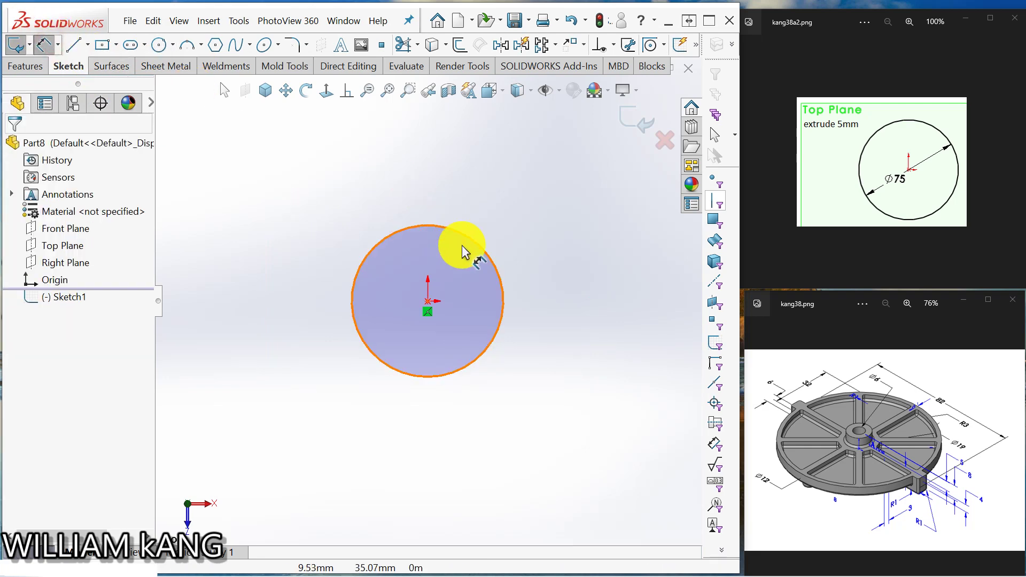
pyautogui.click(497, 272)
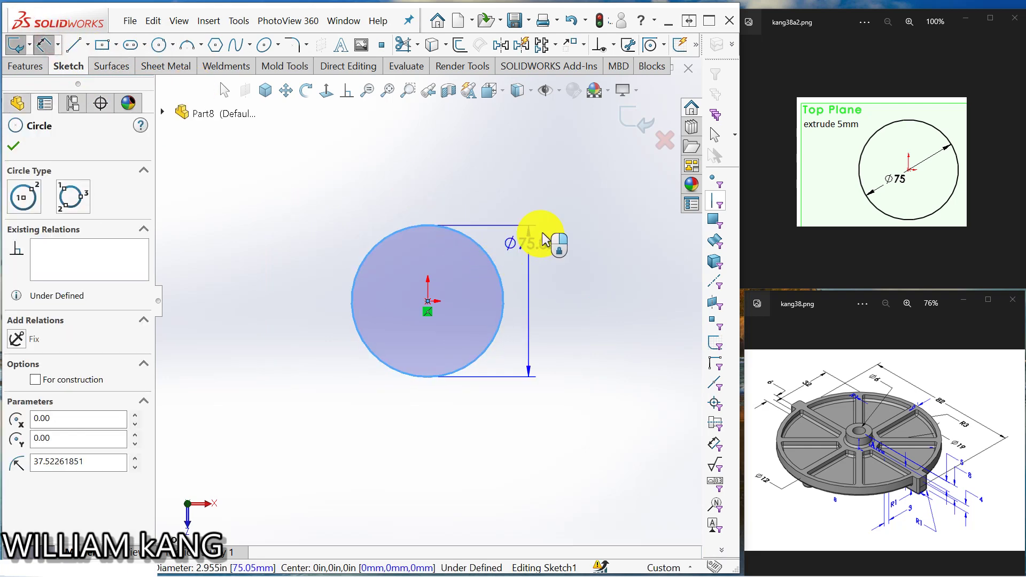
pyautogui.click(533, 200)
pyautogui.write('75')
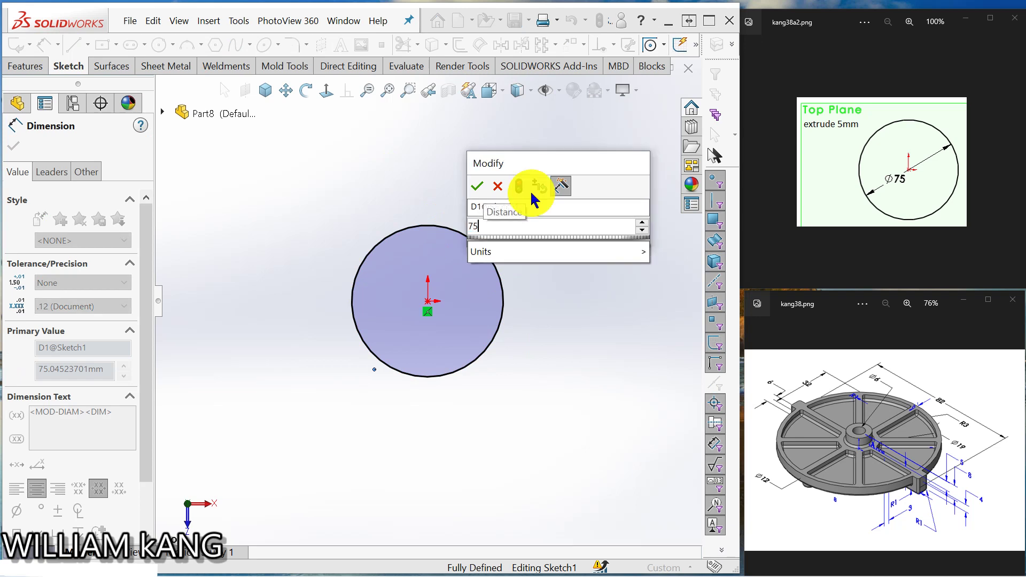
pyautogui.press('Return')
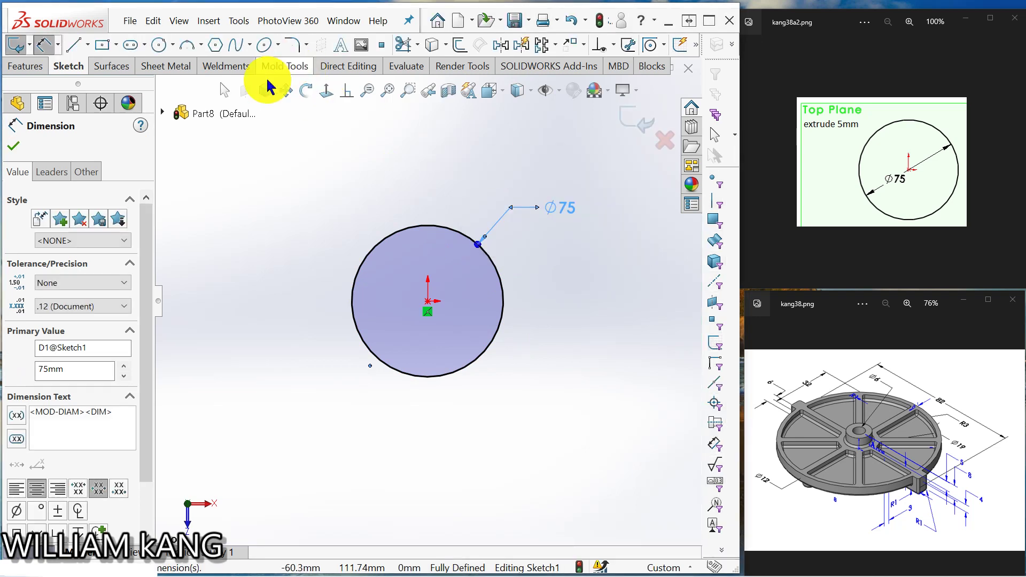
# Step: Extrude the circle as a boss with a blind depth of 5 mm
pyautogui.click(34, 67)
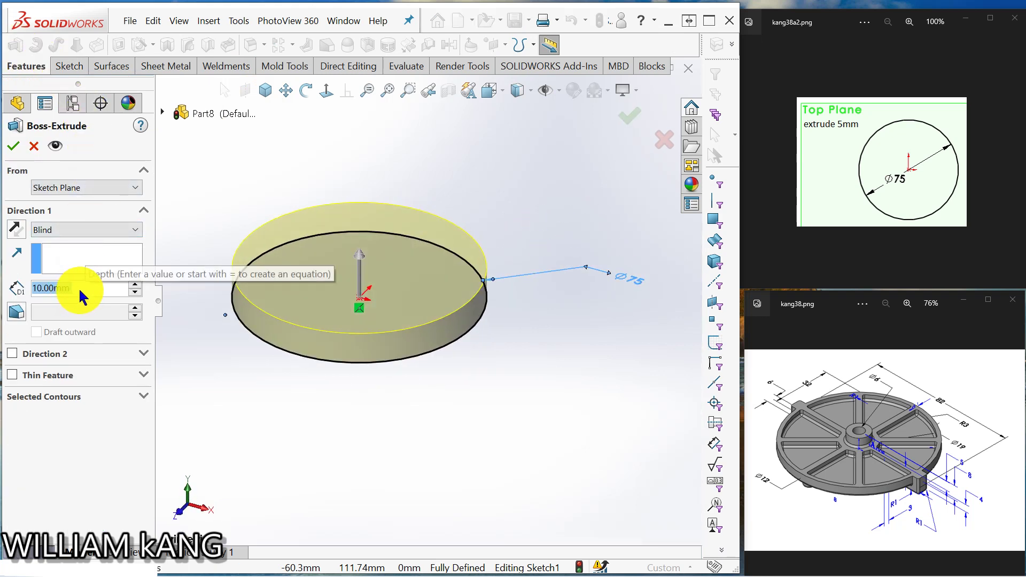
pyautogui.write('5')
pyautogui.press('Return')
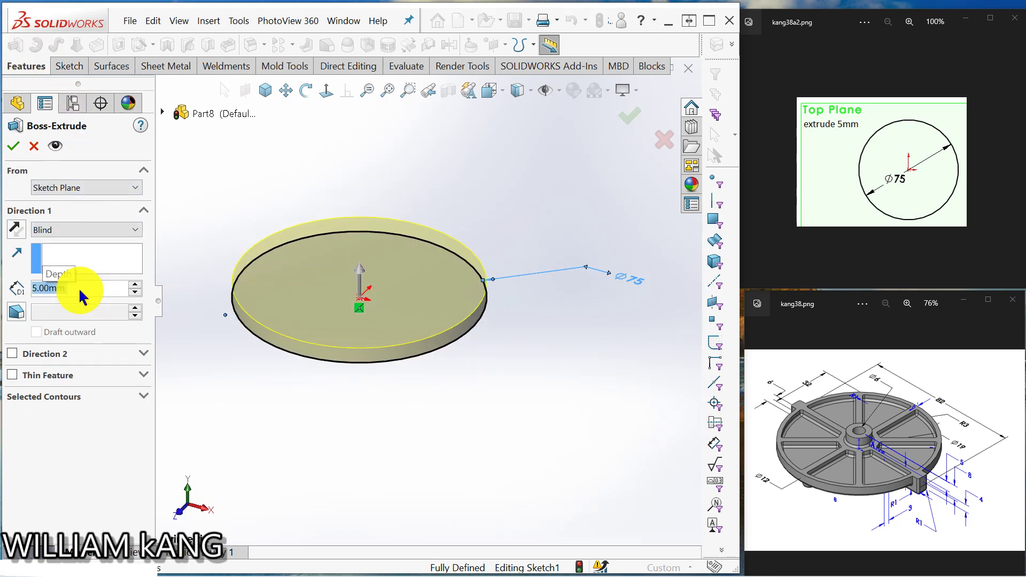
pyautogui.click(12, 145)
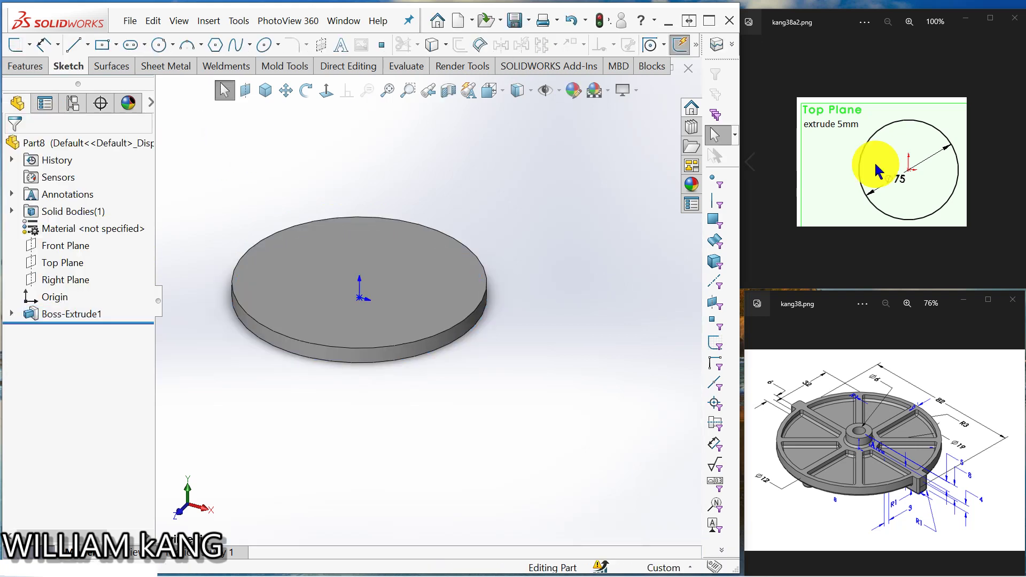
# Step: Try to shell the disc with a 5 mm thickness, removing its top face and showing the preview
pyautogui.click(1004, 165)
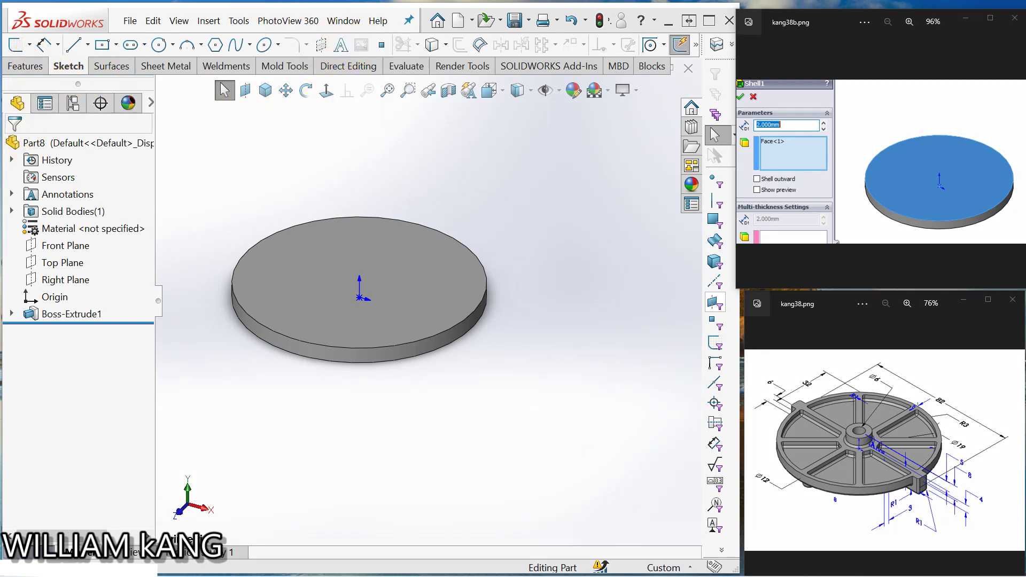
pyautogui.click(27, 67)
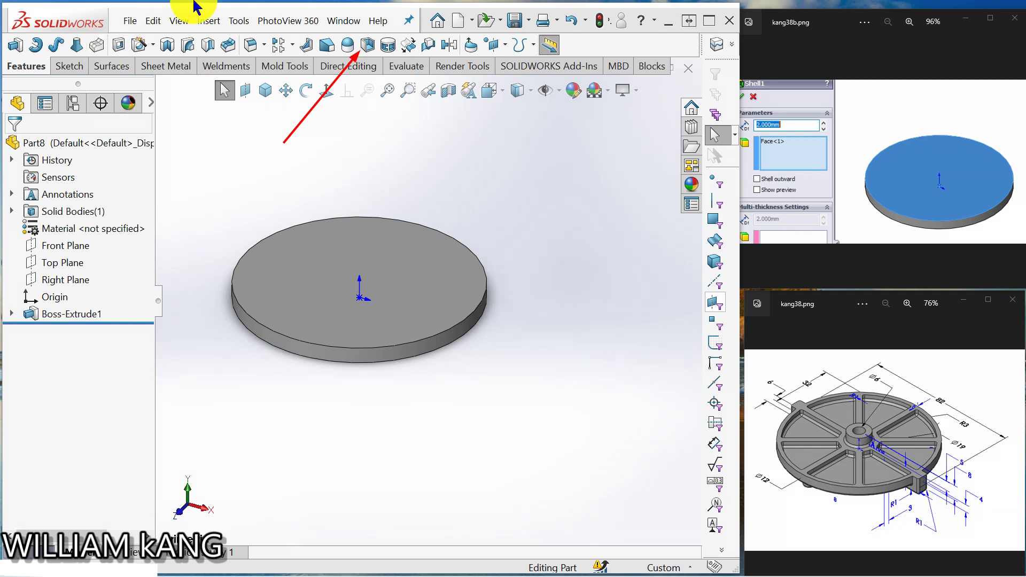
pyautogui.click(368, 46)
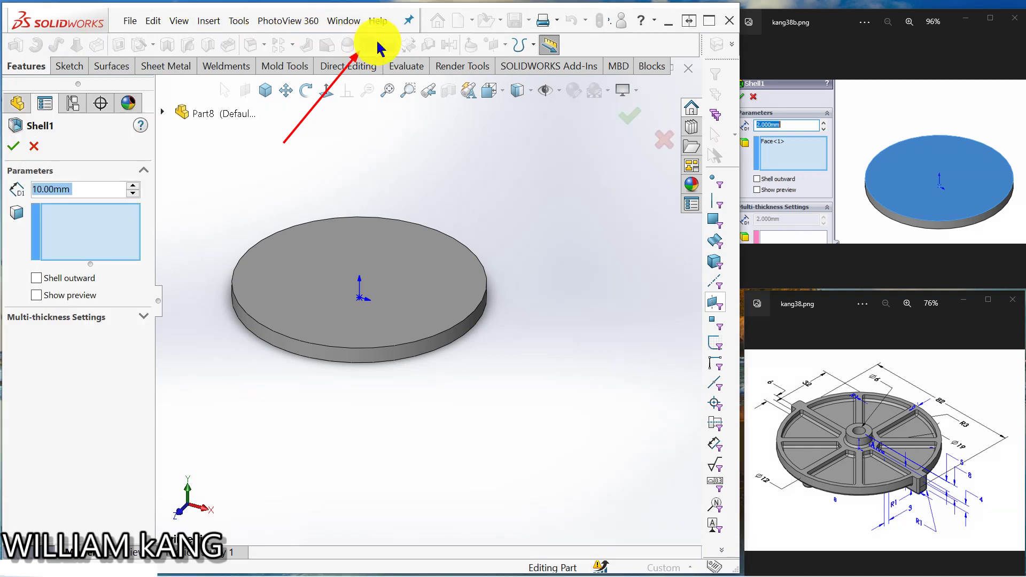
pyautogui.click(396, 258)
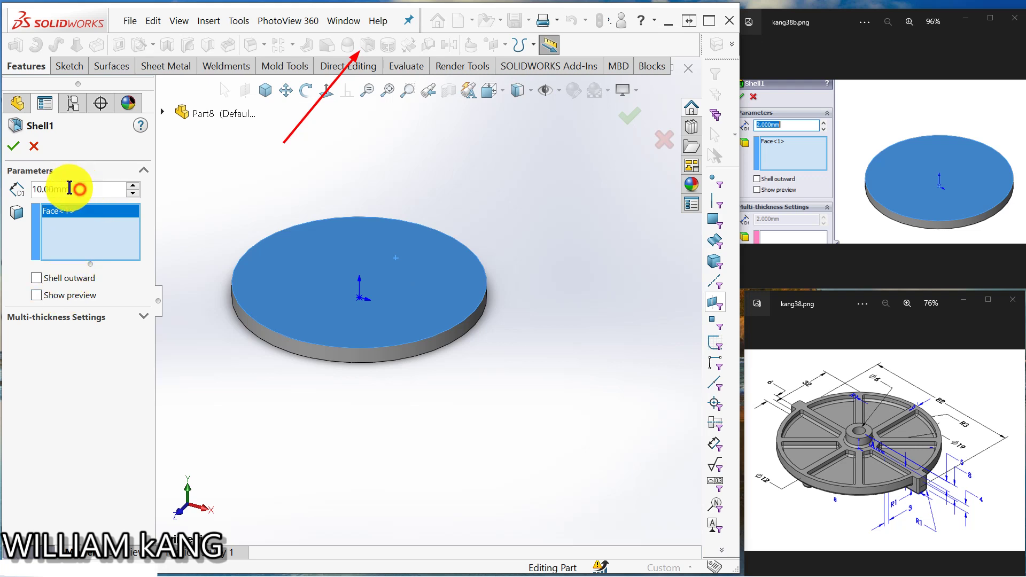
pyautogui.click(69, 188)
pyautogui.write('5')
pyautogui.press('Return')
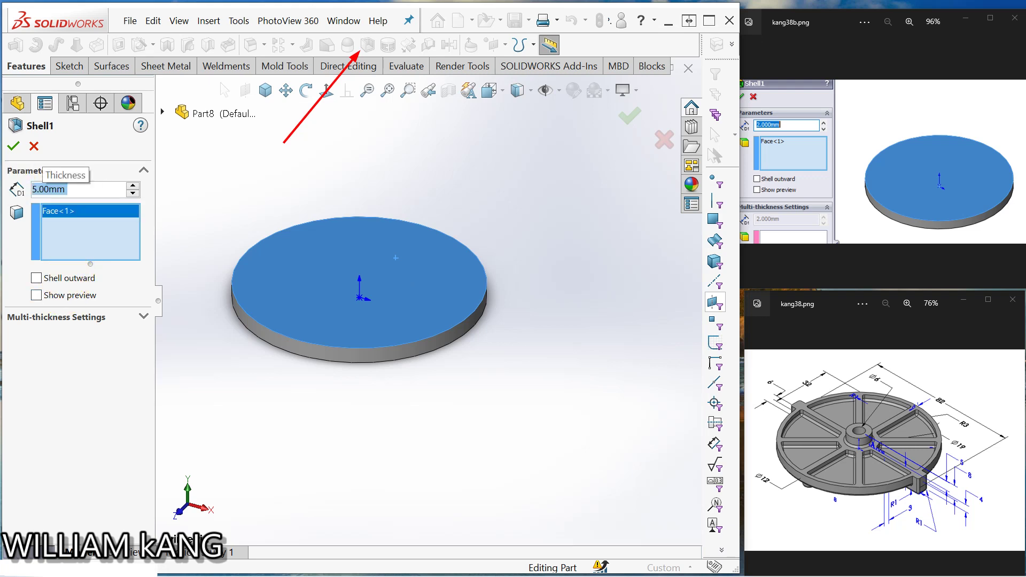
pyautogui.click(37, 295)
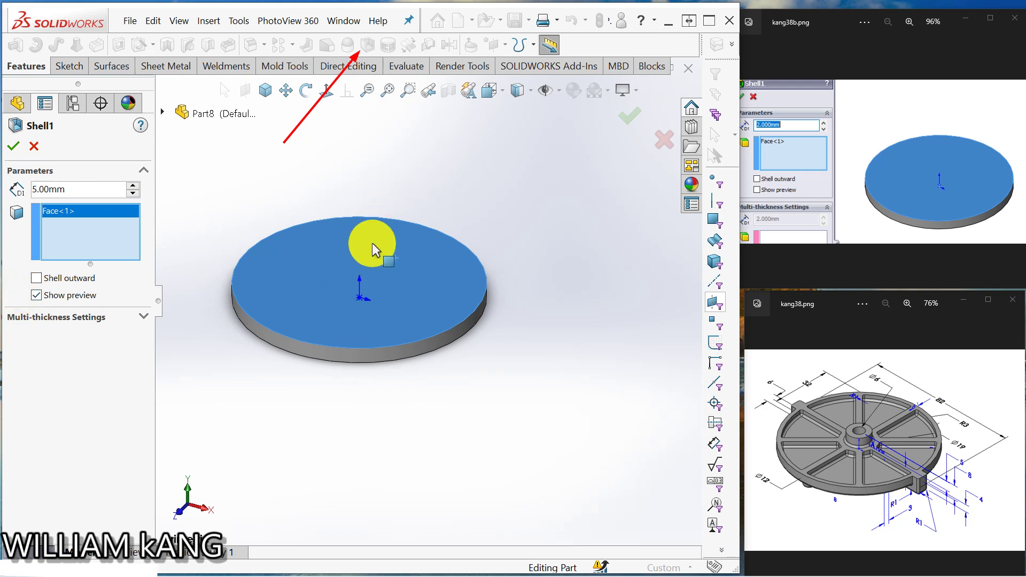
pyautogui.moveTo(383, 241); pyautogui.dragTo(342, 159, button='middle')
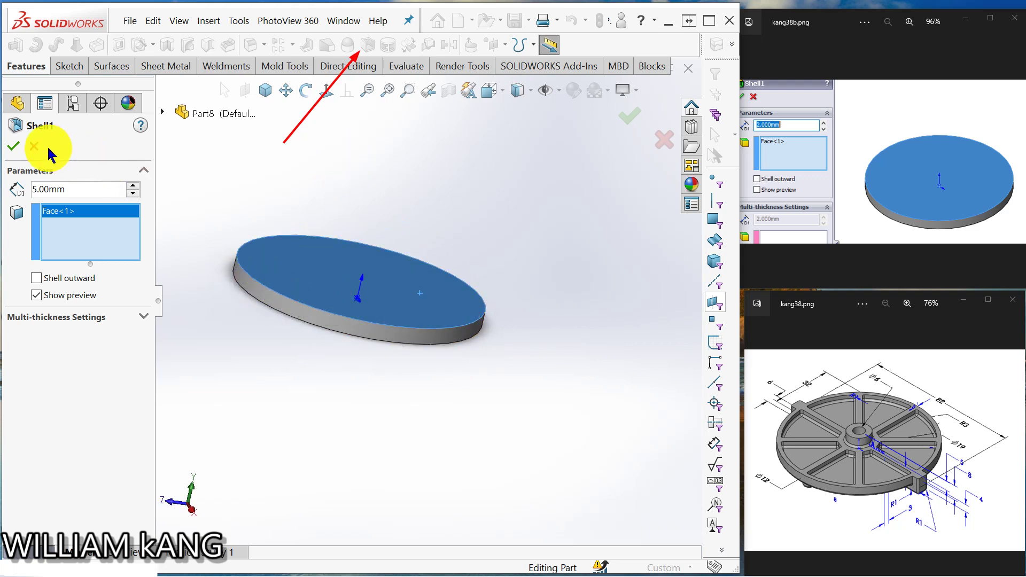
pyautogui.click(16, 146)
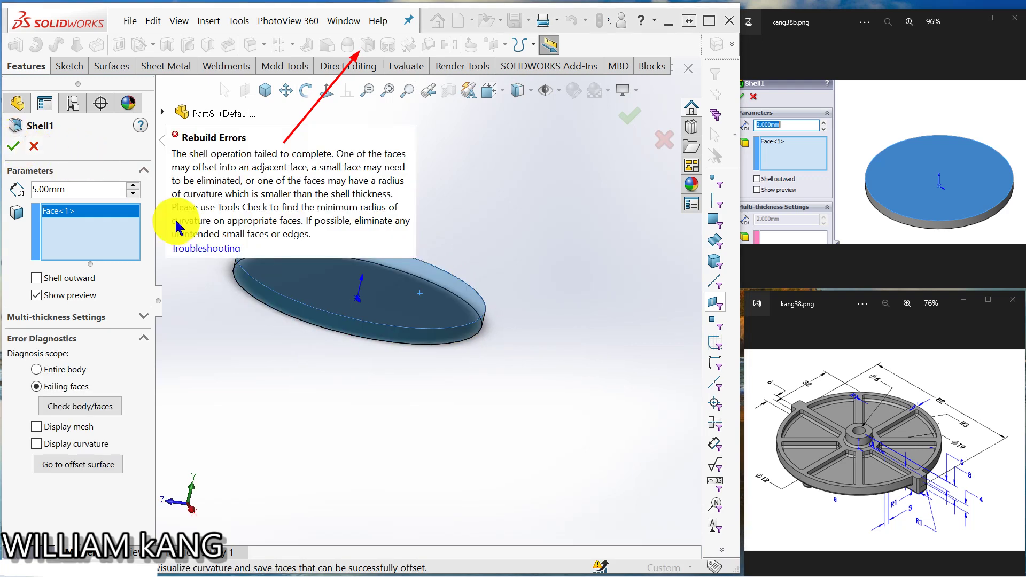
pyautogui.click(34, 146)
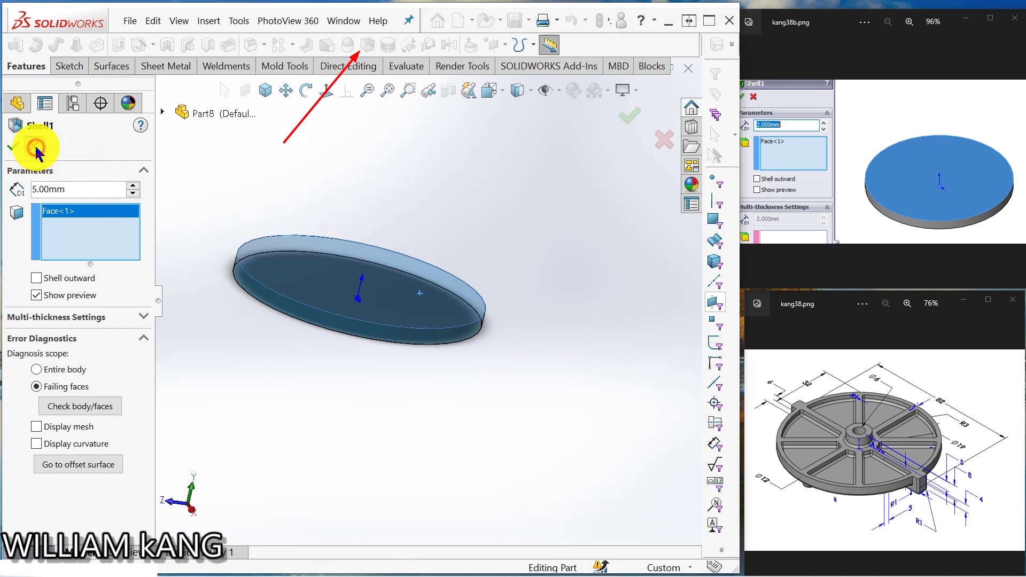
# Step: Shell the disc with a 2 mm wall thickness, removing its top face, with the preview shown
pyautogui.moveTo(342, 220); pyautogui.dragTo(333, 232, button='middle')
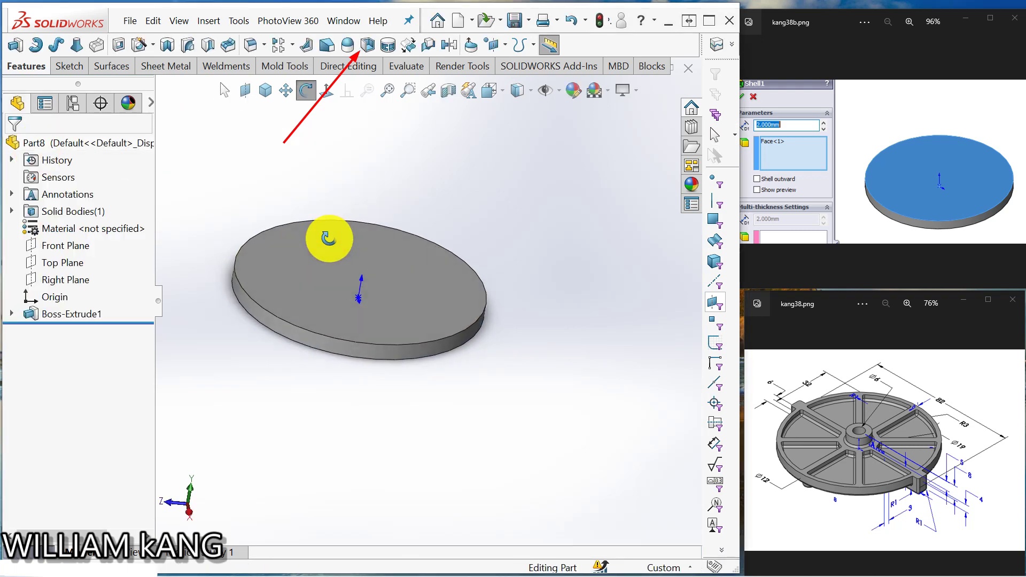
pyautogui.click(368, 47)
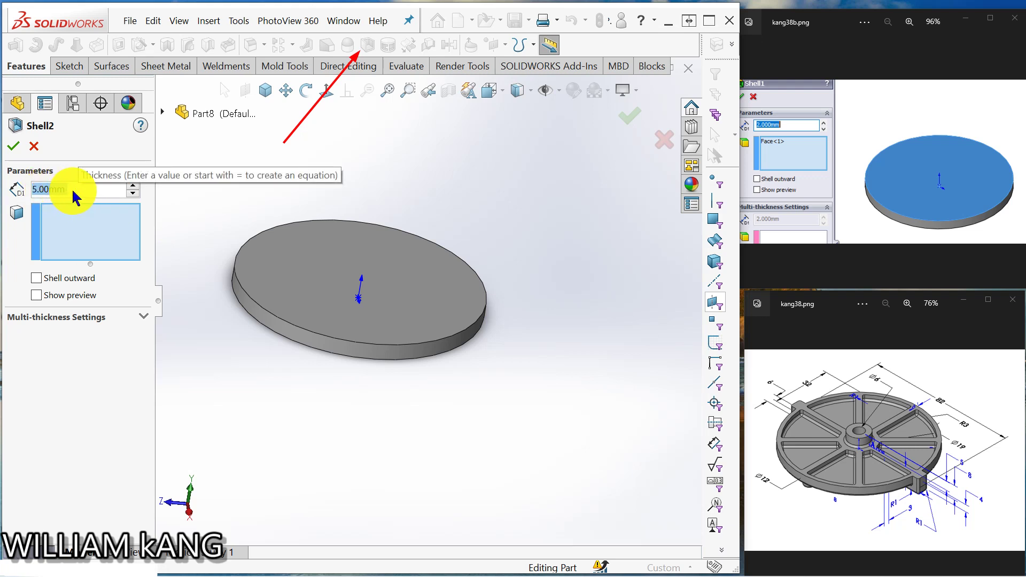
pyautogui.write('2')
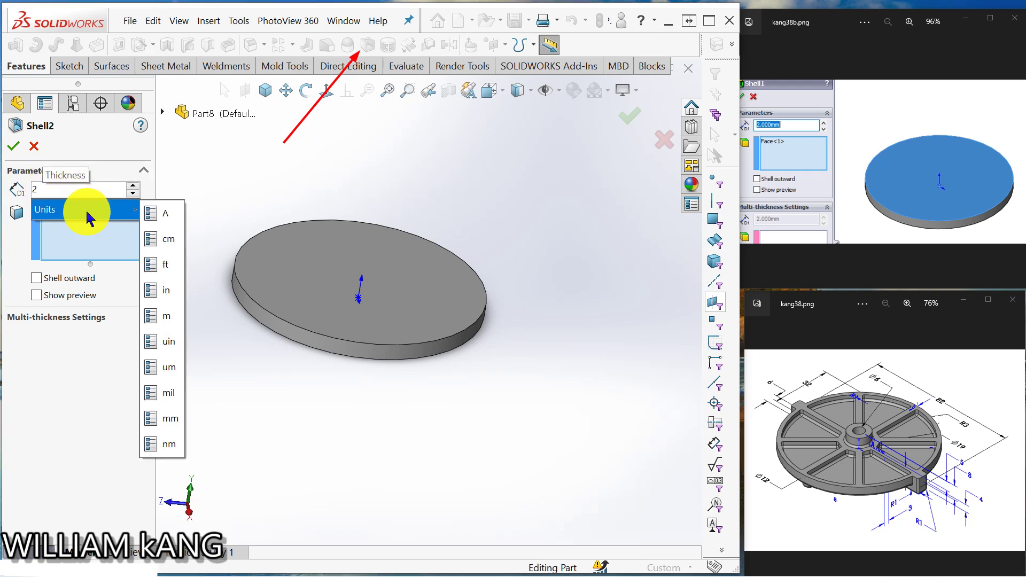
pyautogui.click(37, 295)
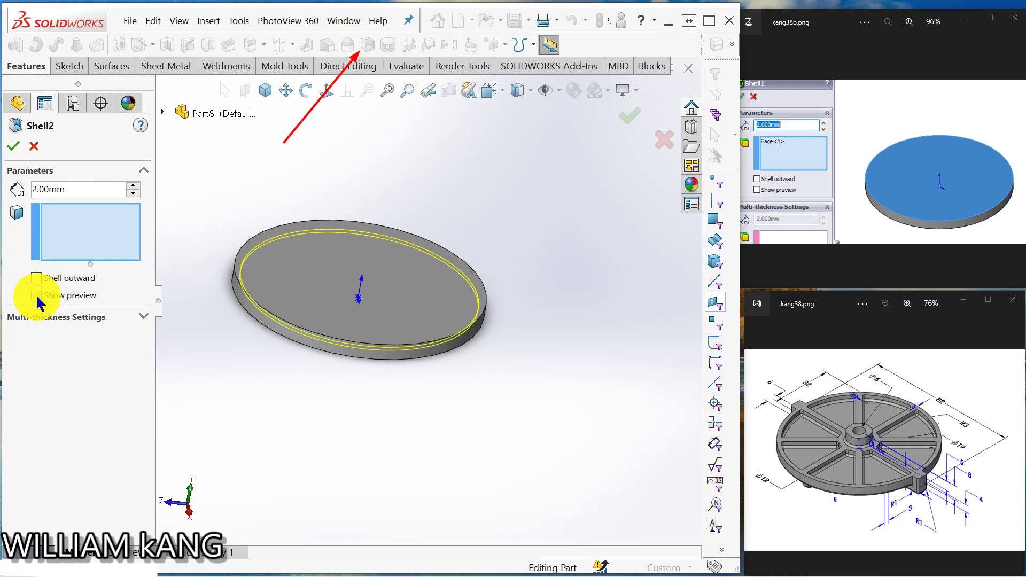
pyautogui.click(317, 276)
pyautogui.moveTo(279, 190); pyautogui.dragTo(274, 298, button='middle')
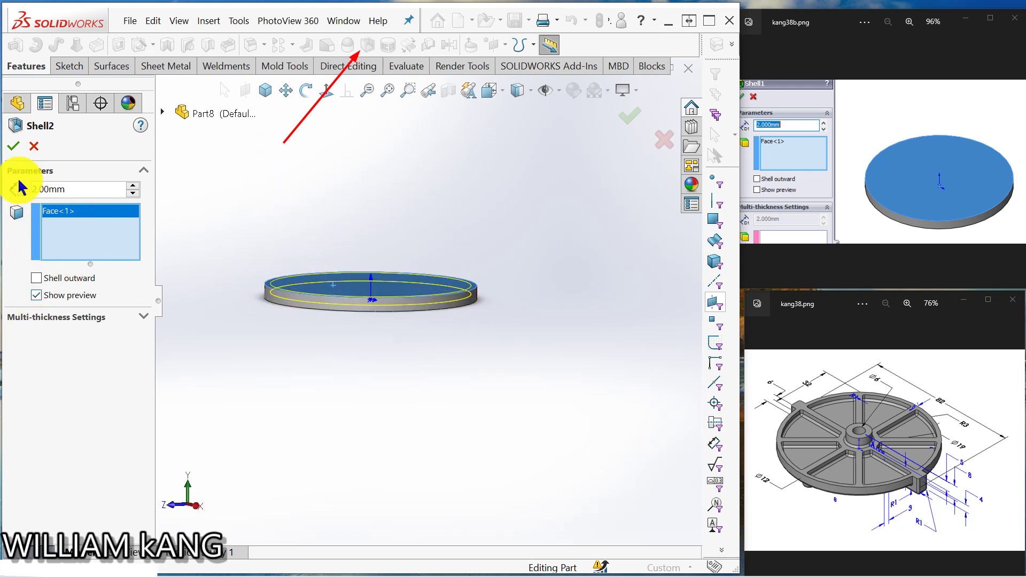
pyautogui.click(13, 146)
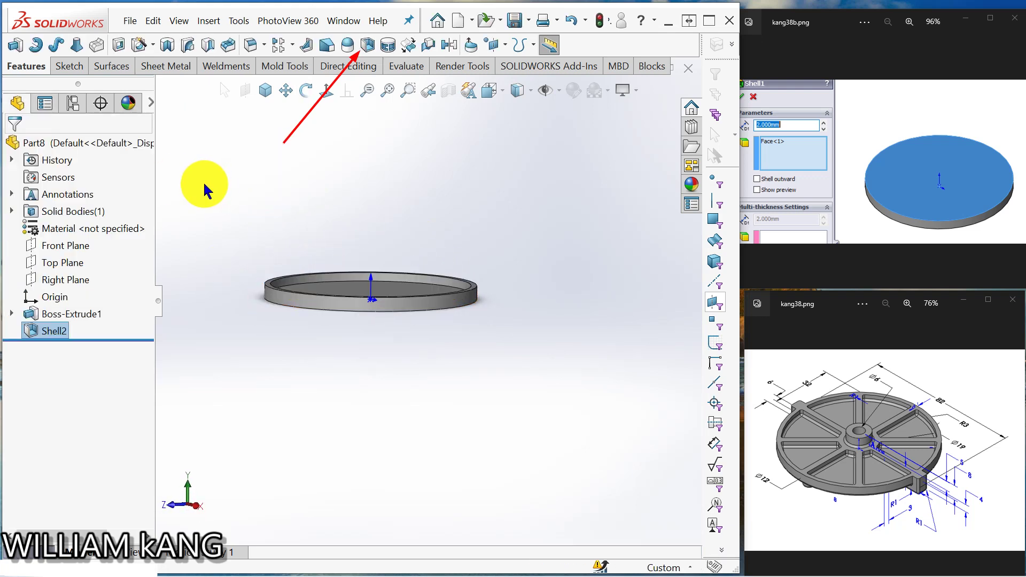
# Step: Sketch a circle about 28 mm in diameter on the shelled disc's inner floor face, centred on the origin
pyautogui.moveTo(211, 187); pyautogui.dragTo(308, 306, button='middle')
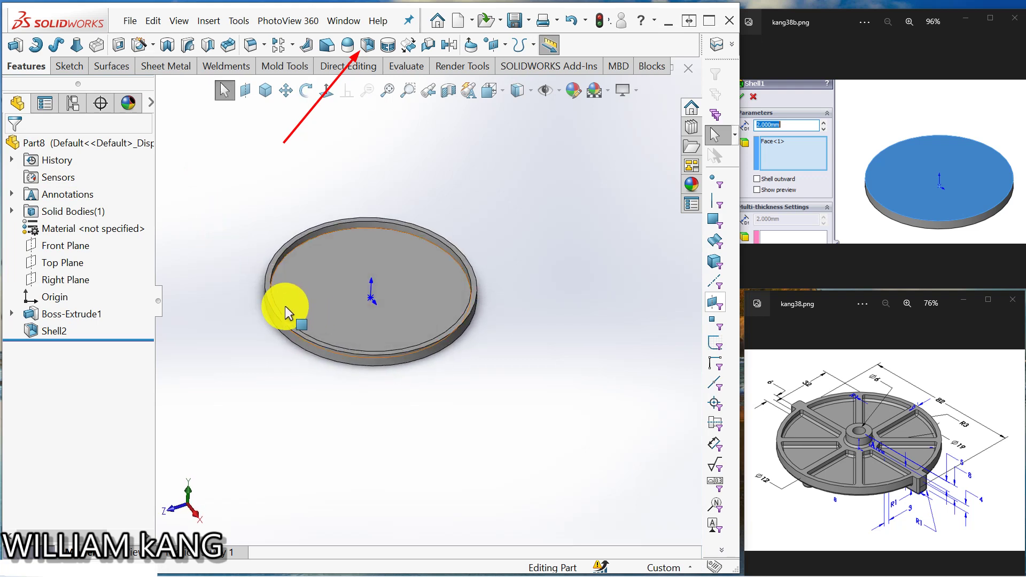
pyautogui.moveTo(236, 293); pyautogui.dragTo(317, 319, button='middle')
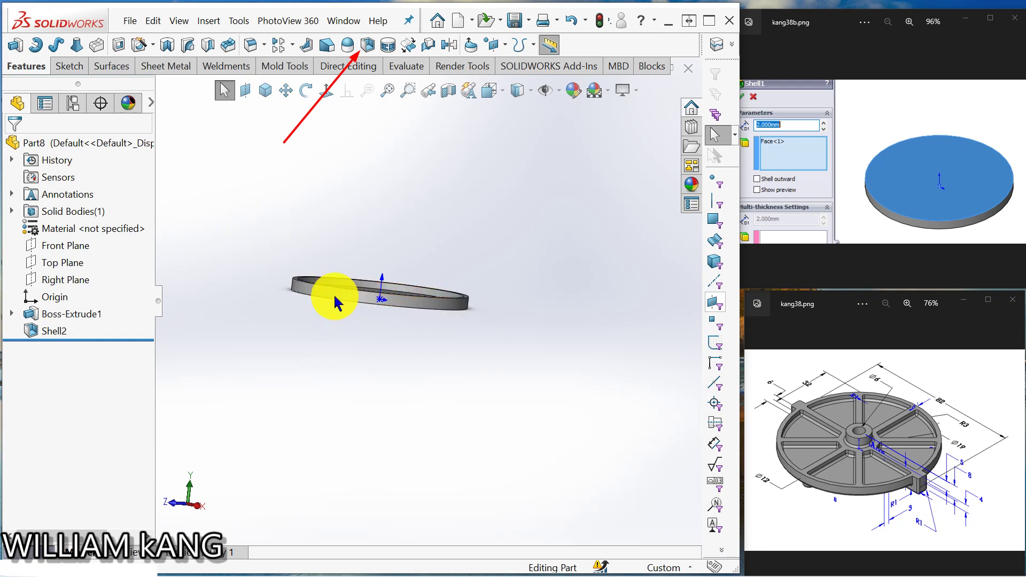
pyautogui.moveTo(321, 247); pyautogui.dragTo(303, 325, button='middle')
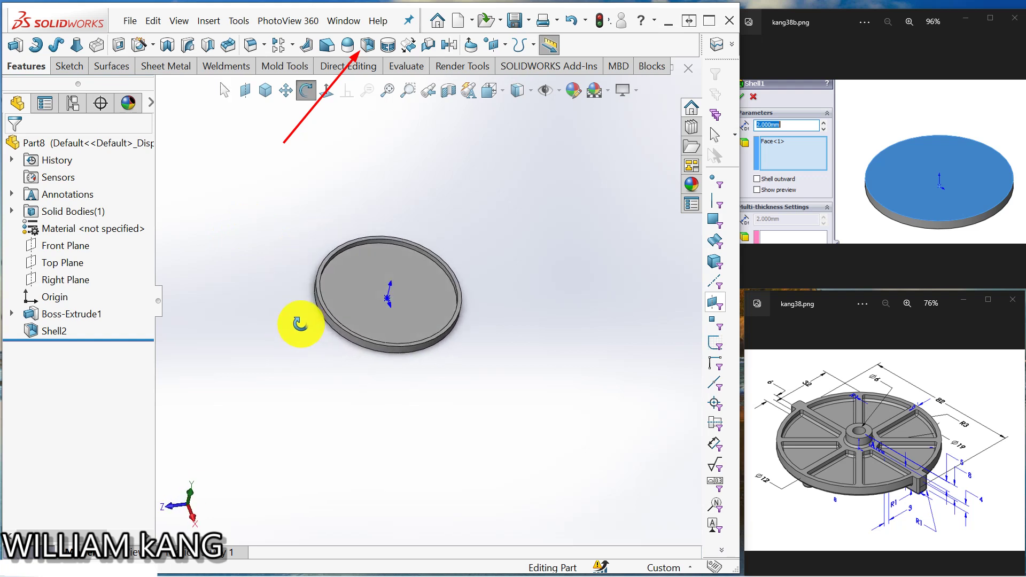
pyautogui.click(1018, 163)
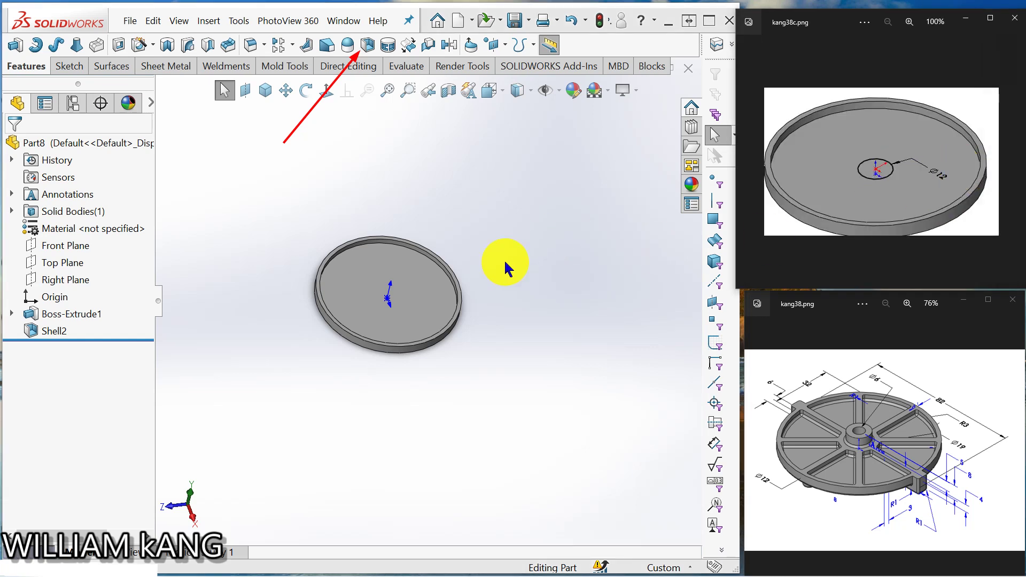
pyautogui.click(414, 296)
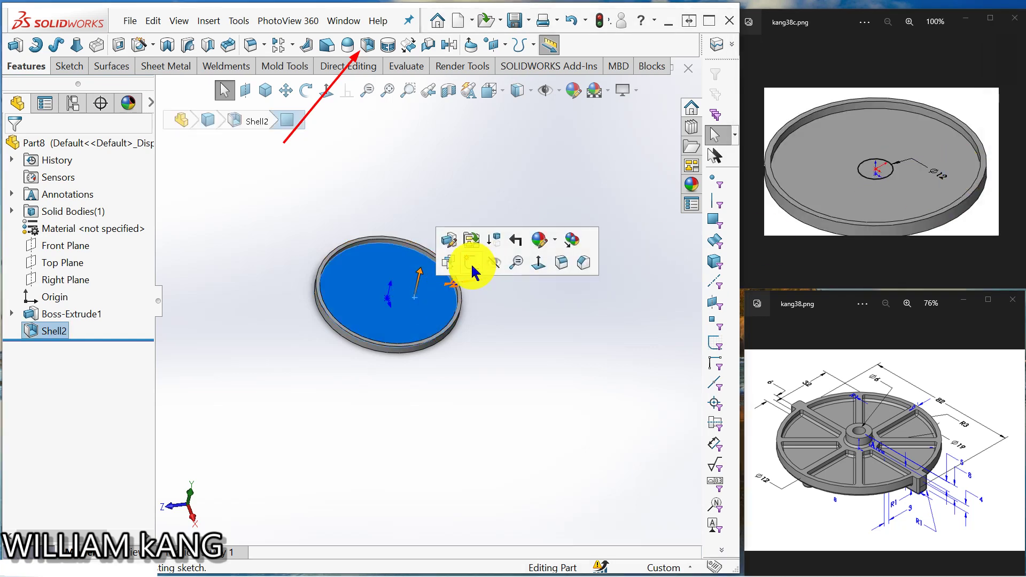
pyautogui.click(469, 264)
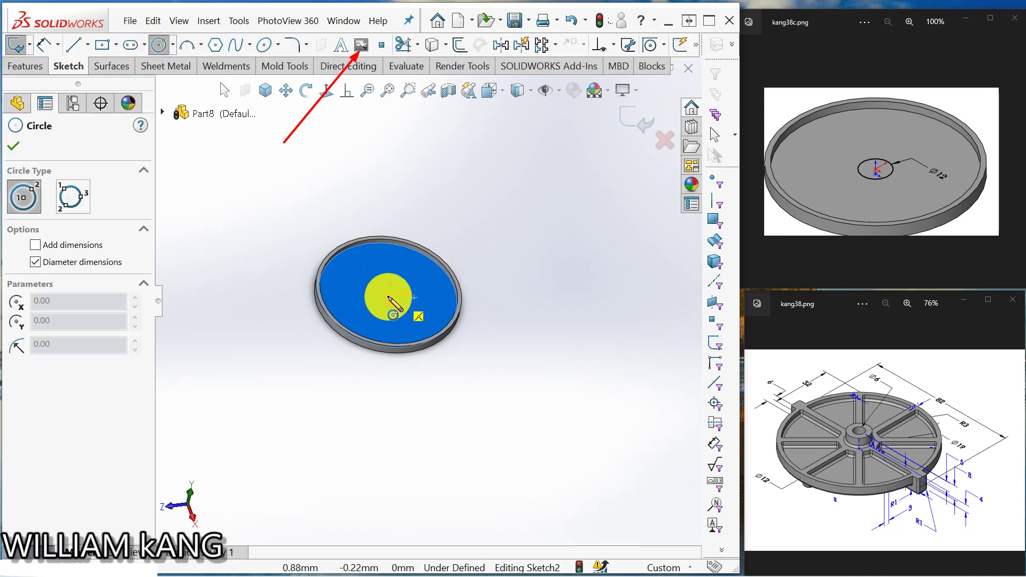
pyautogui.click(389, 297)
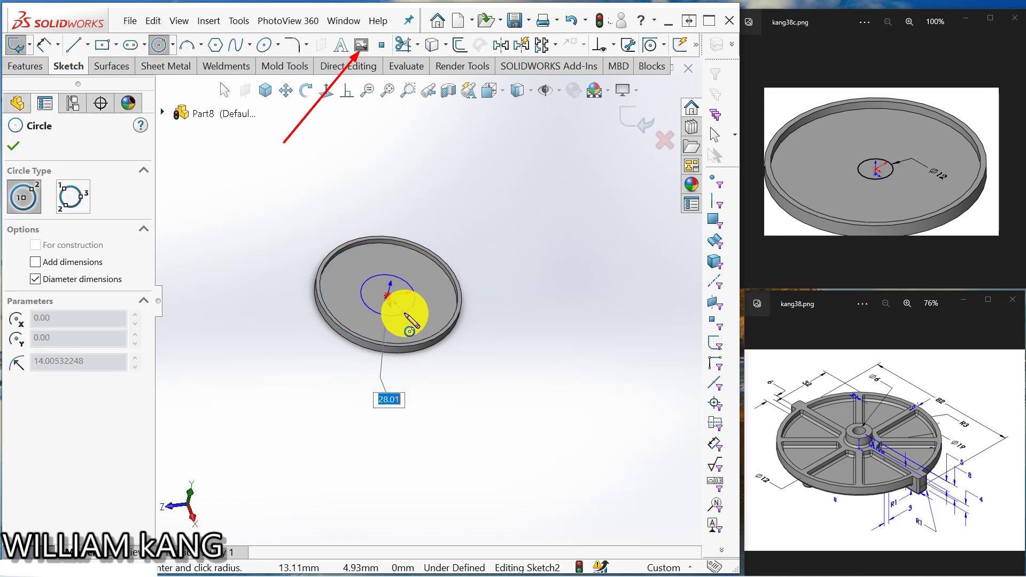
pyautogui.click(406, 314)
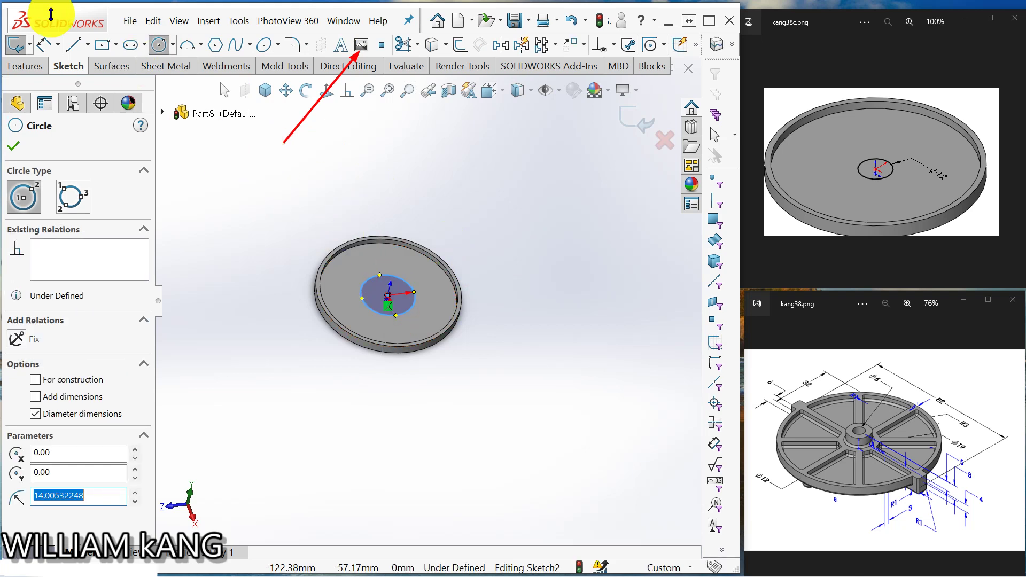
# Step: Dimension the central circle on the disc's inner floor to a diameter of 12 mm
pyautogui.click(16, 44)
pyautogui.click(395, 205)
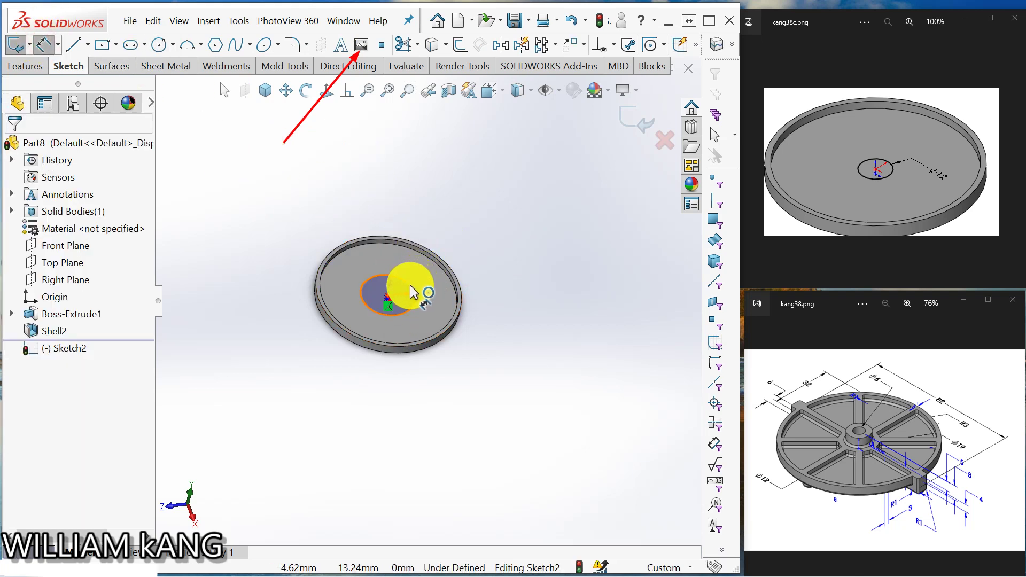
pyautogui.click(410, 291)
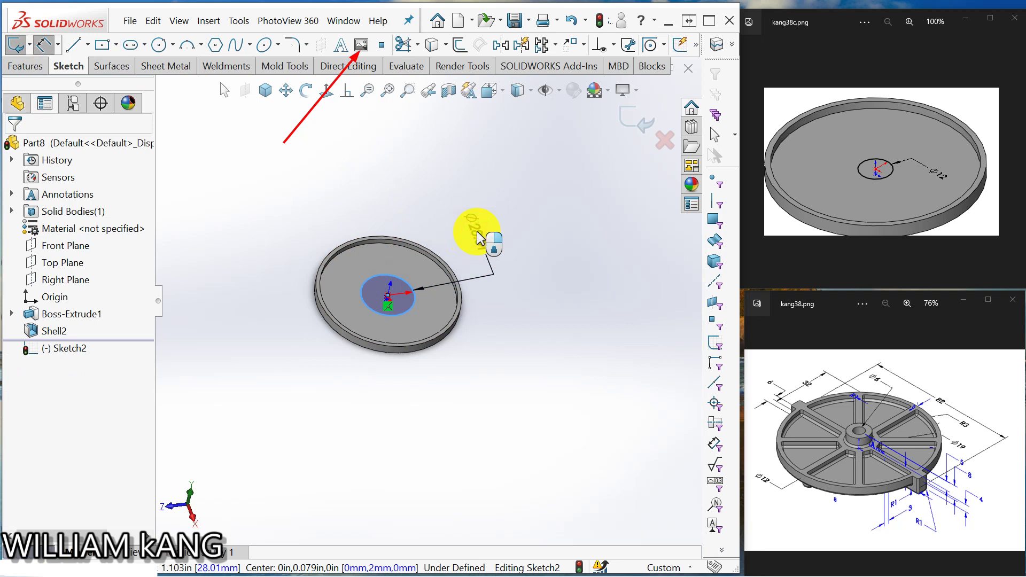
pyautogui.click(477, 233)
pyautogui.write('12')
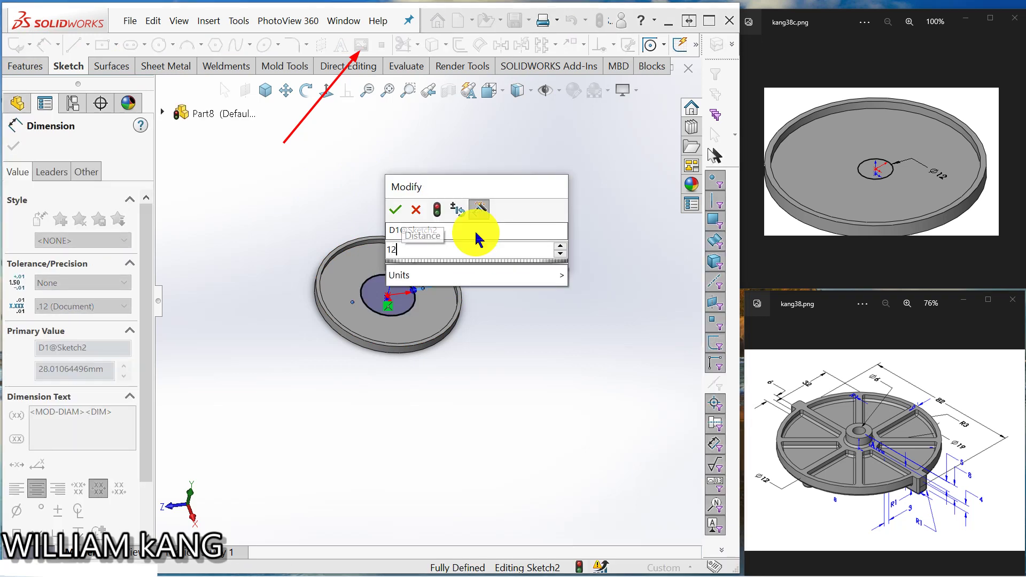
pyautogui.press('Return')
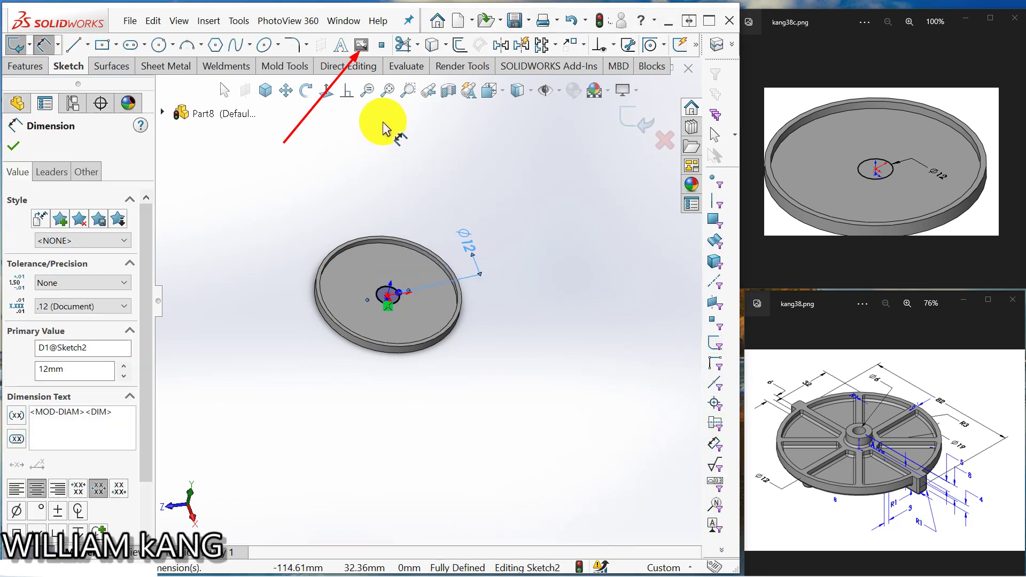
pyautogui.click(13, 146)
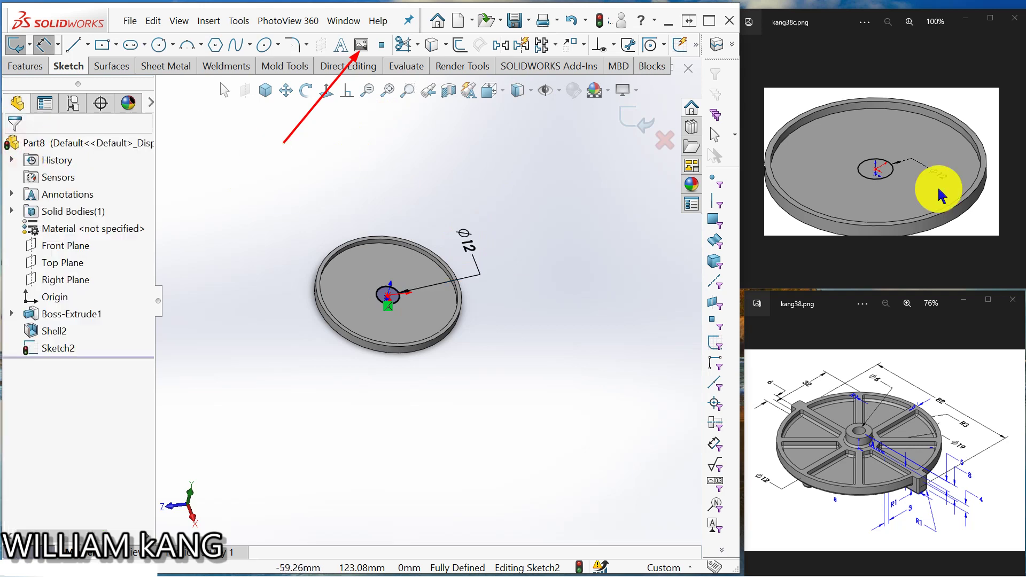
# Step: Set up a boss extrusion of the 12 mm circle with the Offset From Surface end condition, referencing the rim's top face
pyautogui.click(1011, 172)
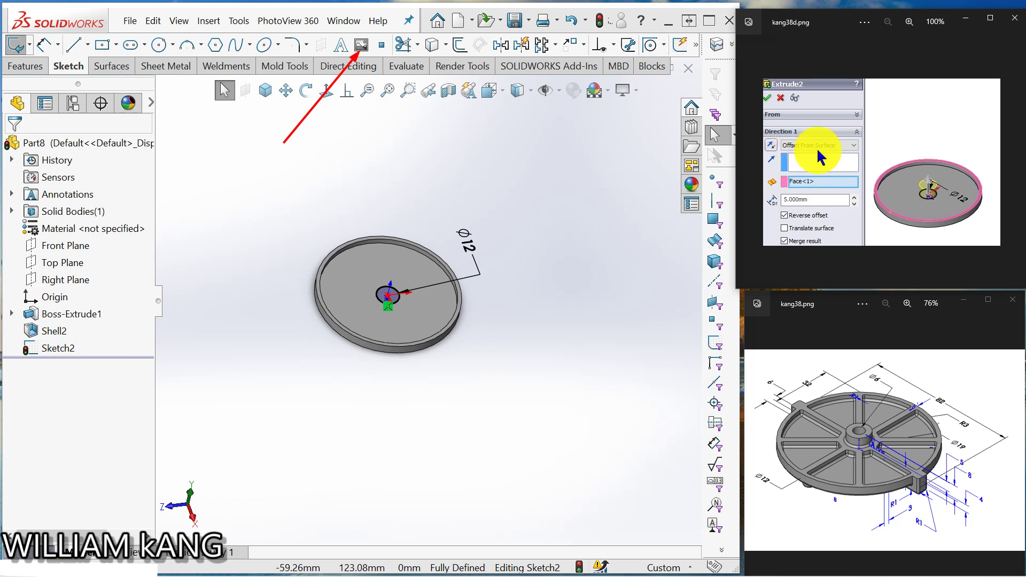
pyautogui.click(25, 68)
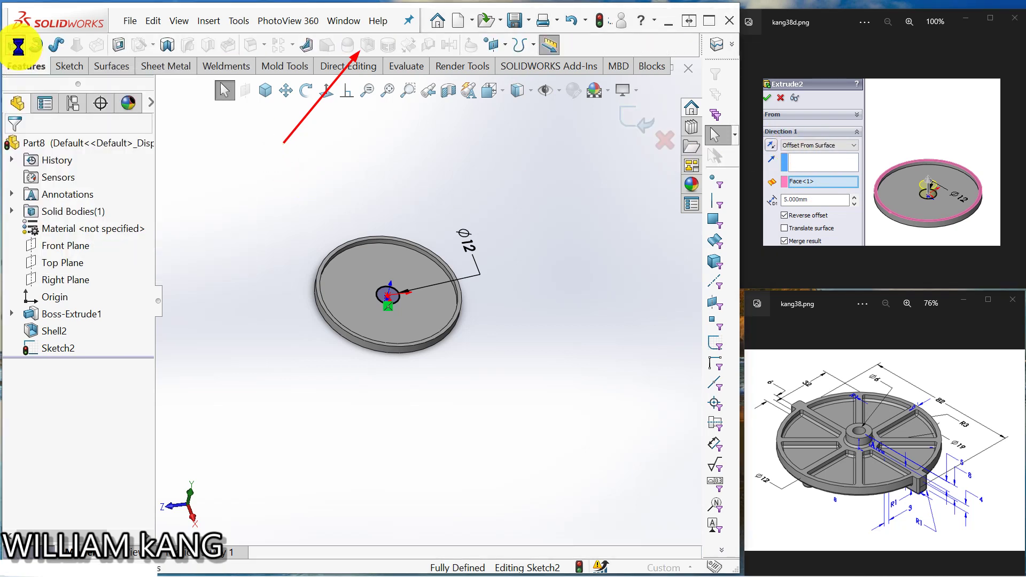
pyautogui.click(15, 44)
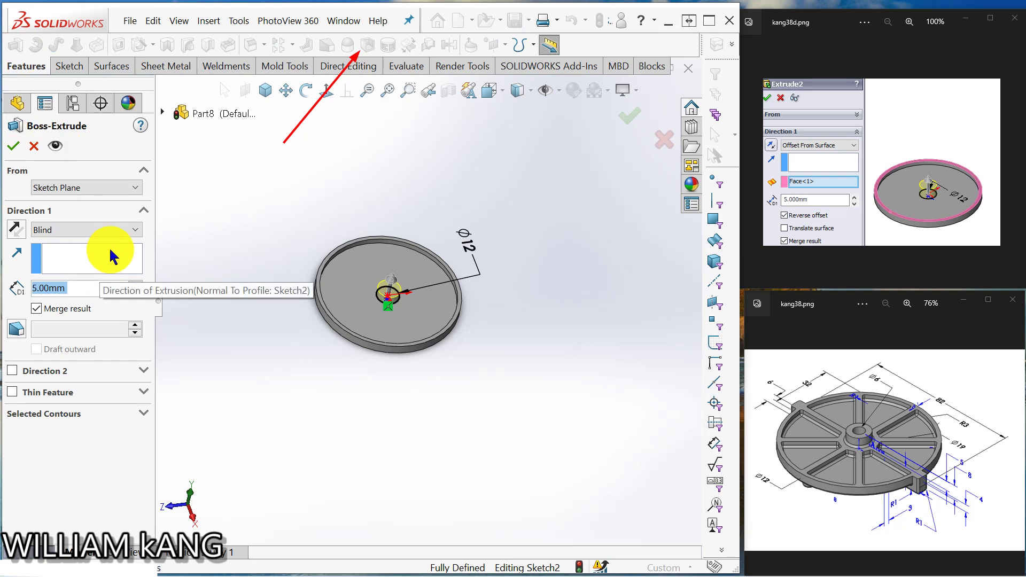
pyautogui.click(140, 231)
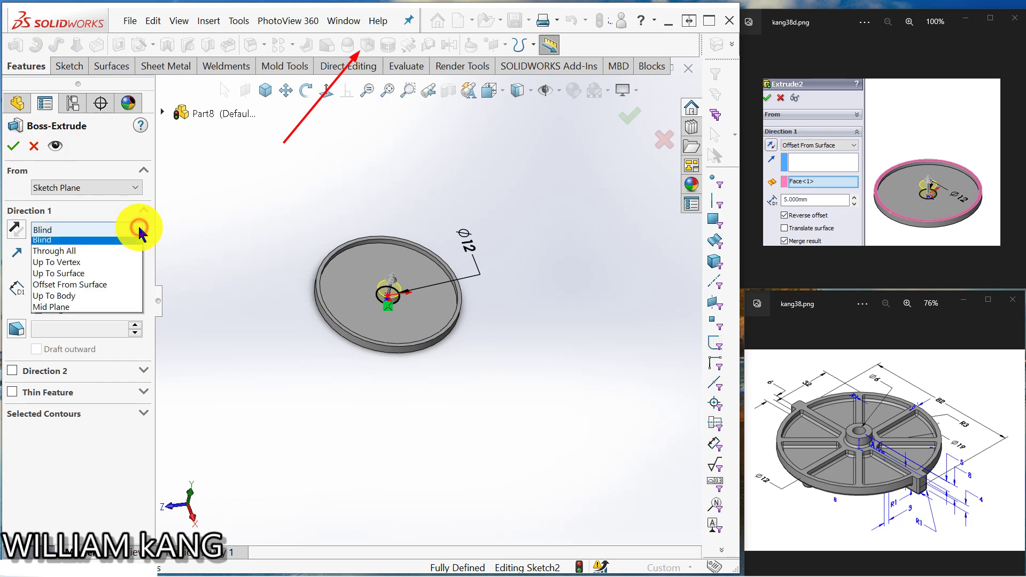
pyautogui.click(115, 289)
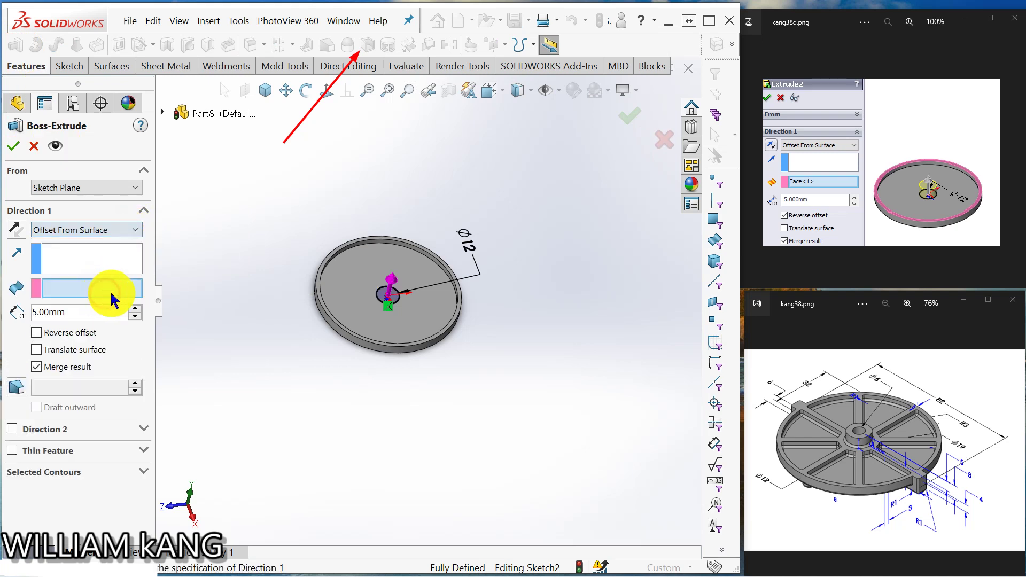
pyautogui.moveTo(256, 359); pyautogui.dragTo(249, 335, button='middle')
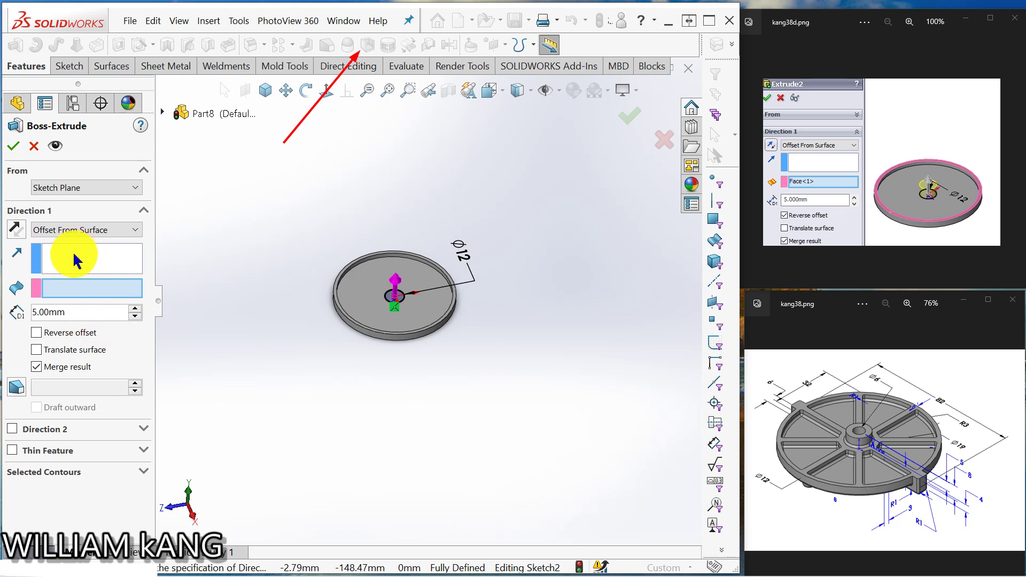
pyautogui.click(67, 289)
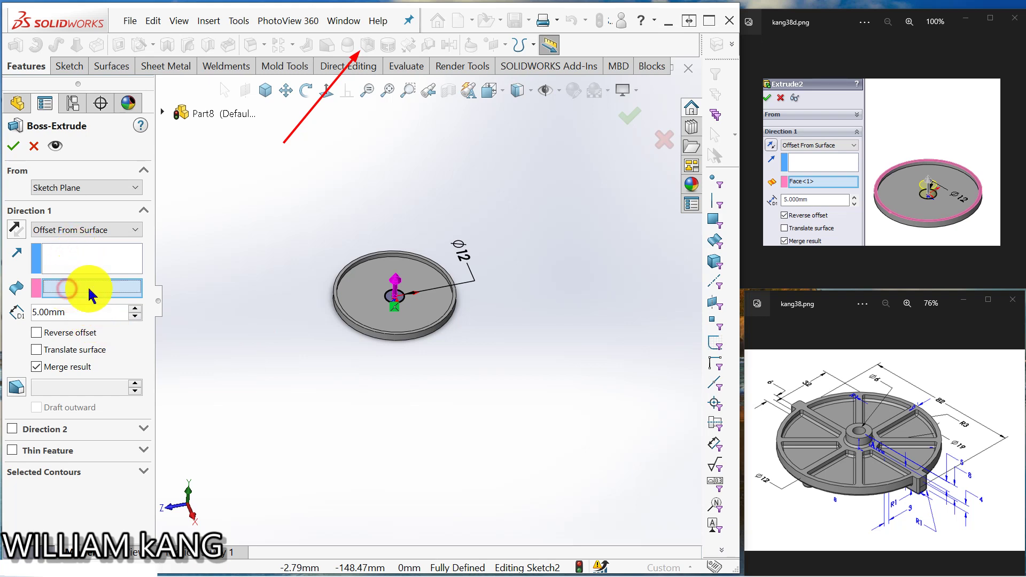
pyautogui.click(336, 303)
pyautogui.moveTo(308, 312); pyautogui.dragTo(319, 224, button='middle')
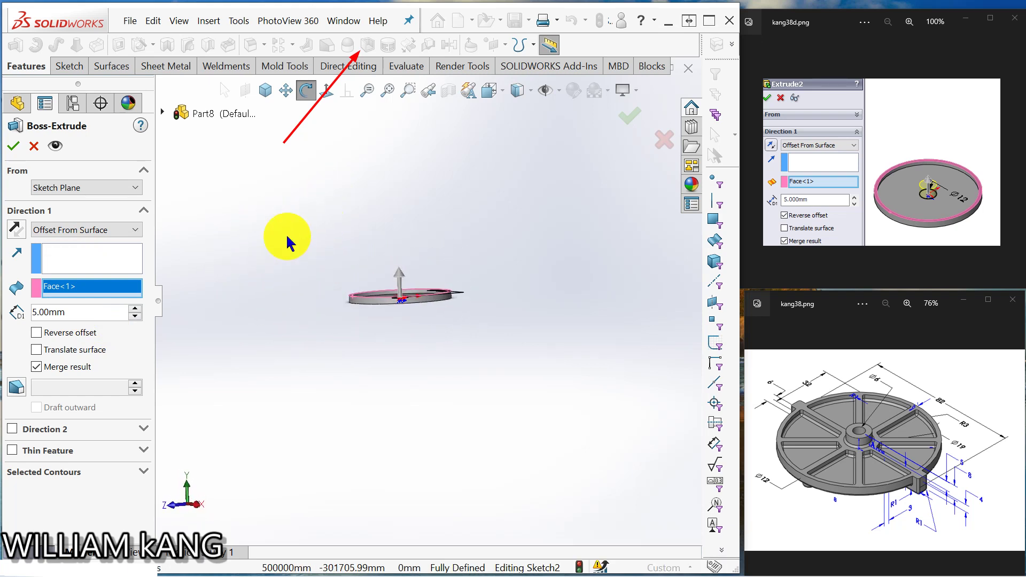
# Step: Reverse the 5 mm offset from the rim face and complete the hub's boss extrusion with the result merged
pyautogui.click(36, 332)
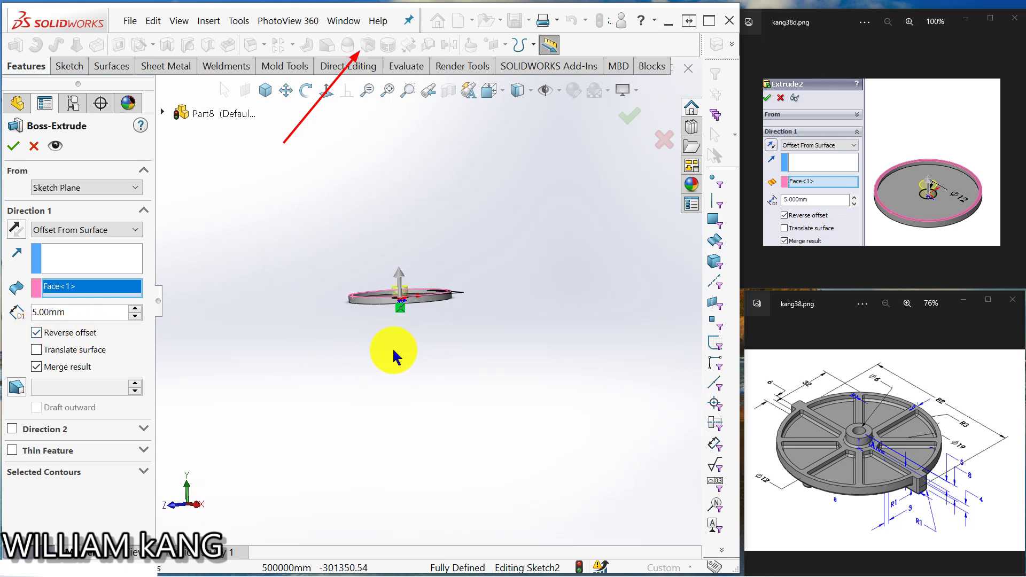
pyautogui.moveTo(393, 348); pyautogui.dragTo(411, 297, button='middle')
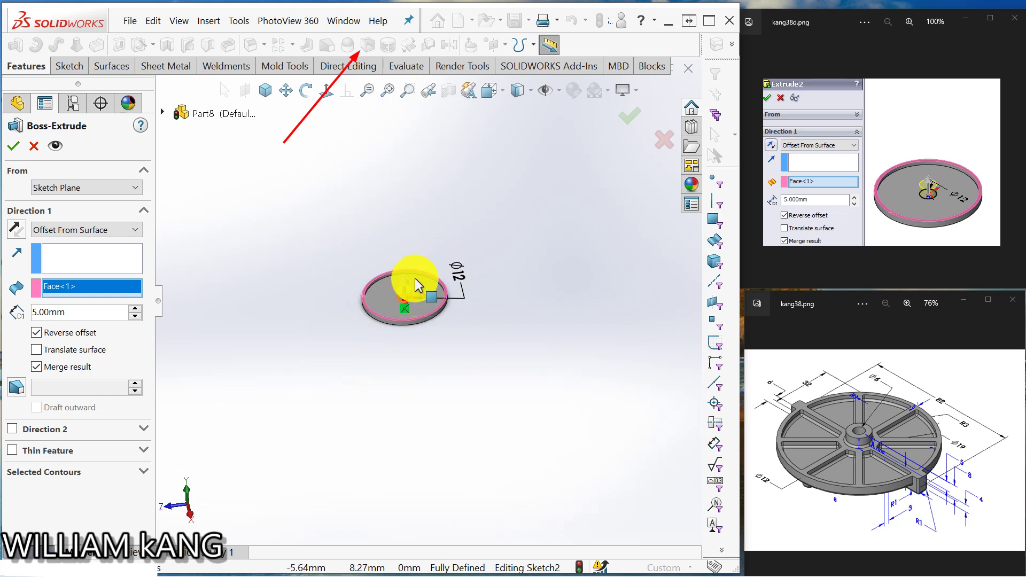
pyautogui.click(38, 332)
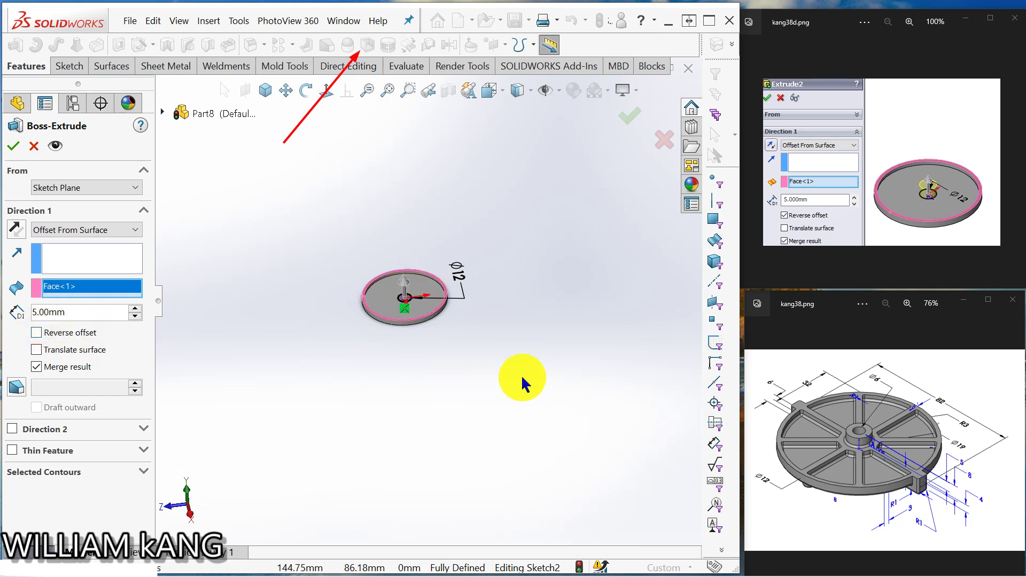
pyautogui.moveTo(522, 373); pyautogui.dragTo(424, 314, button='middle')
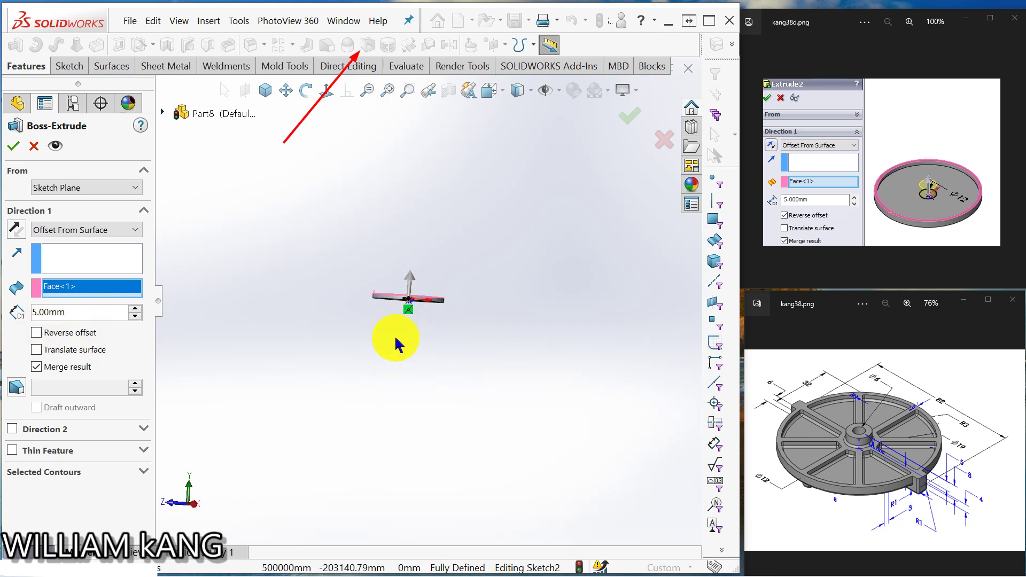
pyautogui.click(36, 332)
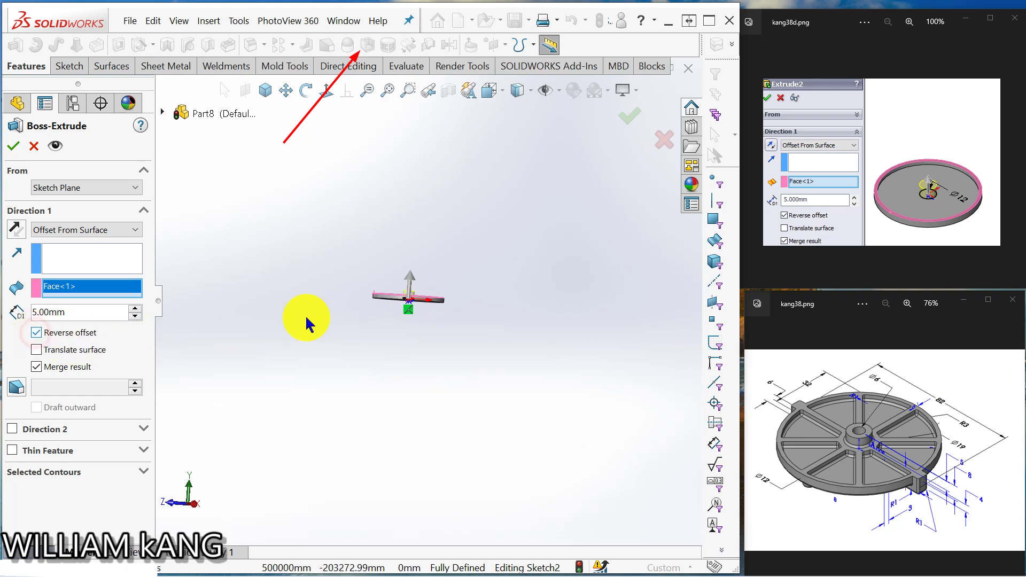
pyautogui.moveTo(304, 320); pyautogui.dragTo(275, 359, button='middle')
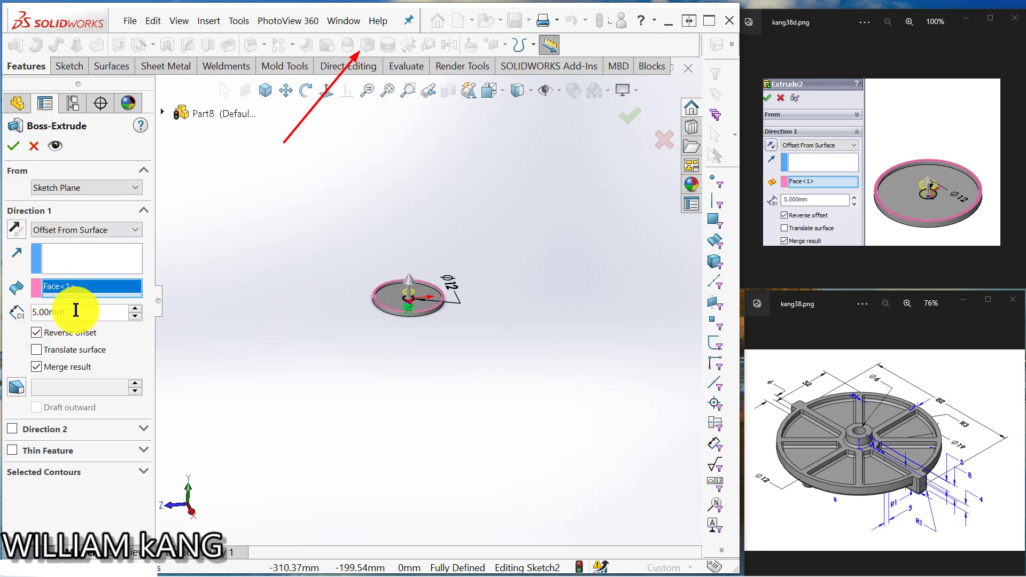
pyautogui.click(14, 145)
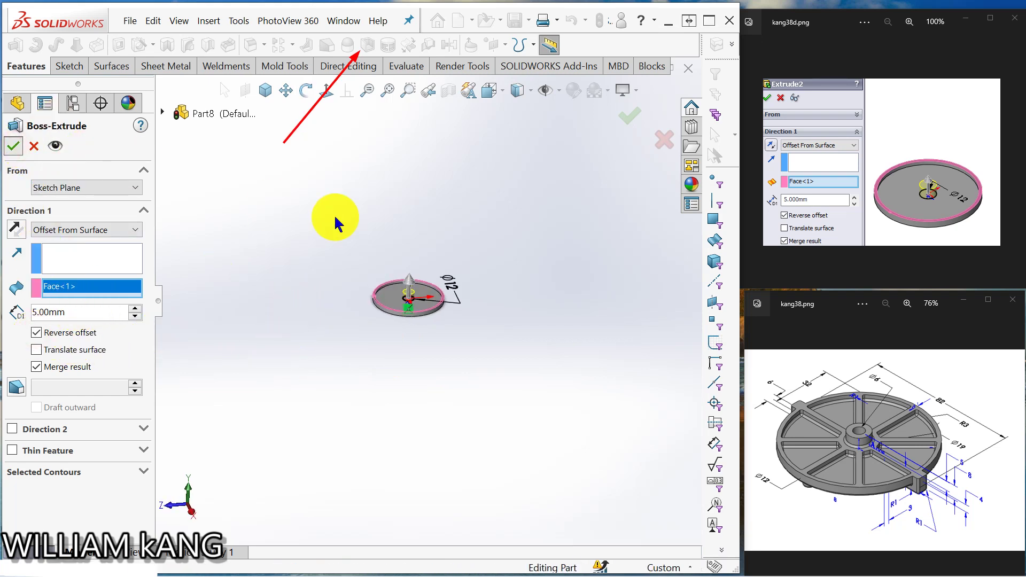
pyautogui.scroll(-5, 431, 309)
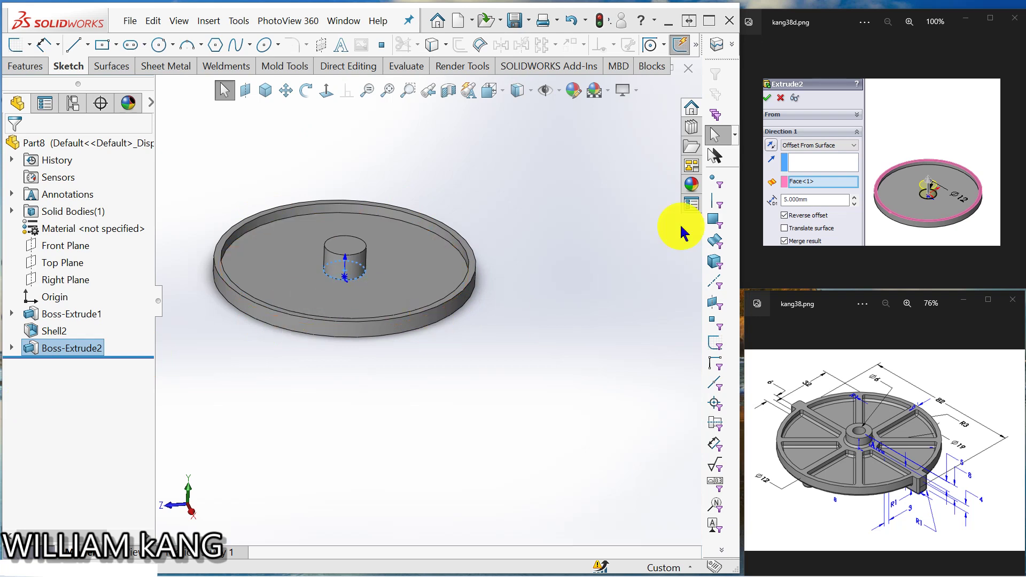
# Step: Sketch a circle about 27 mm in diameter around the hub on the disc's inner floor face, centred on the origin
pyautogui.click(1013, 171)
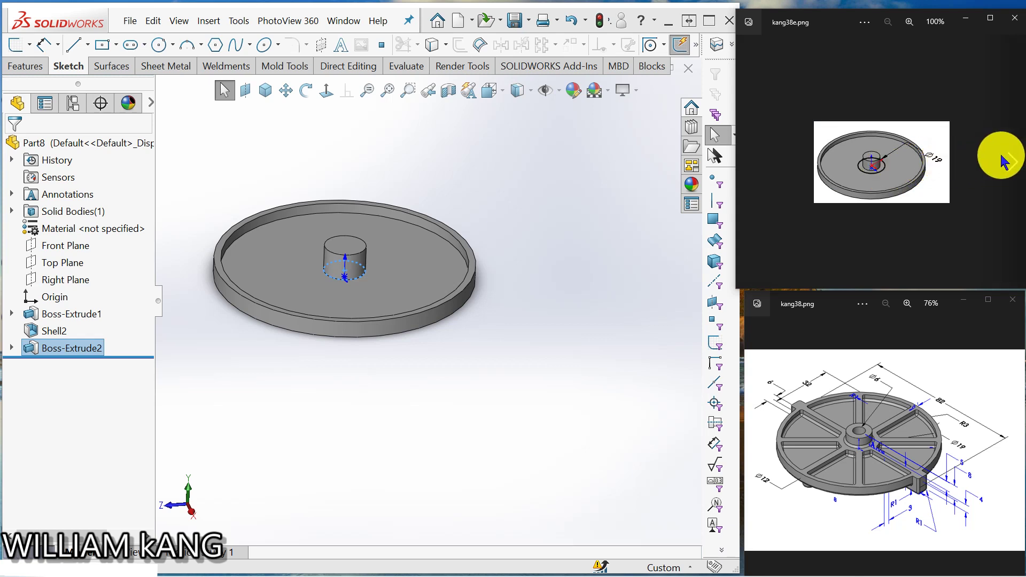
pyautogui.click(1007, 156)
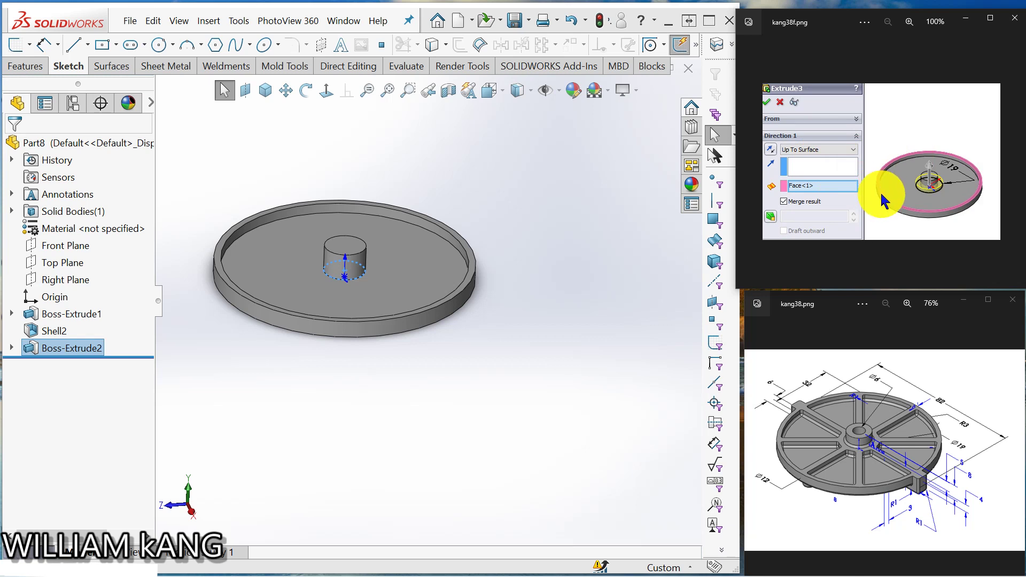
pyautogui.click(750, 162)
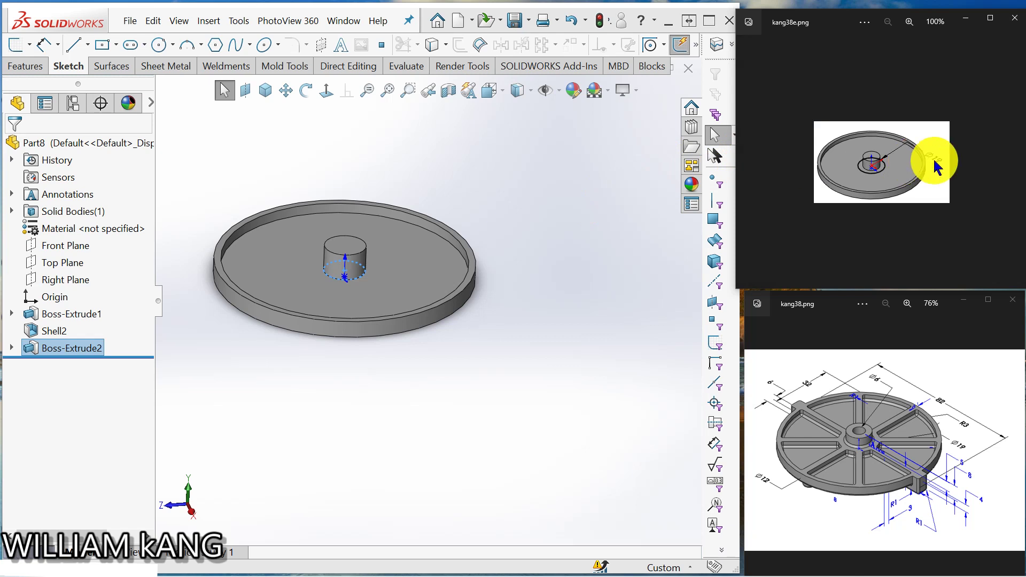
pyautogui.click(412, 266)
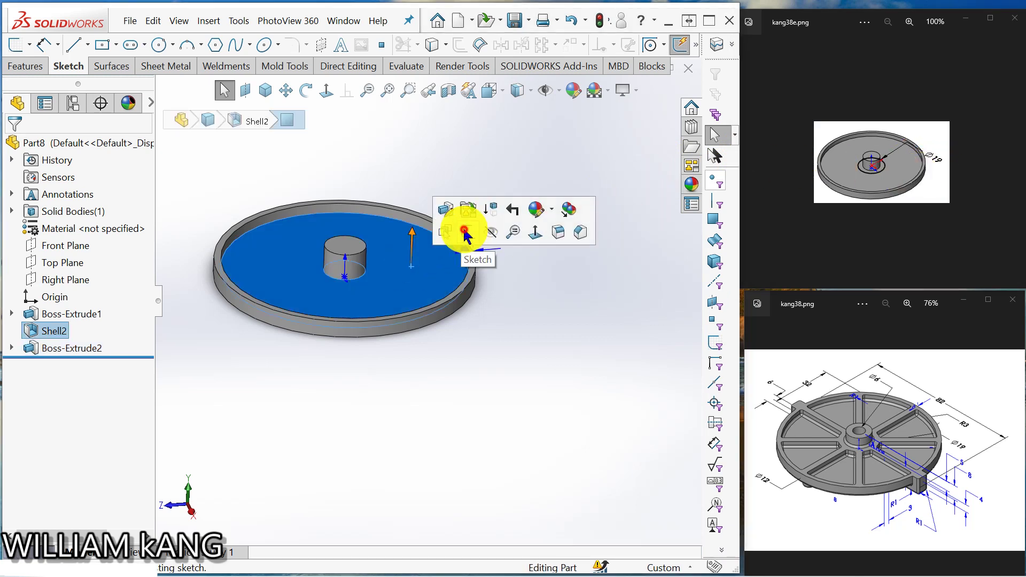
pyautogui.click(467, 231)
pyautogui.moveTo(465, 229)
pyautogui.mouseDown(button='middle')
pyautogui.moveTo(412, 164)
pyautogui.moveTo(421, 239)
pyautogui.mouseUp(button='middle')
pyautogui.hotkey('ctrl', '8')
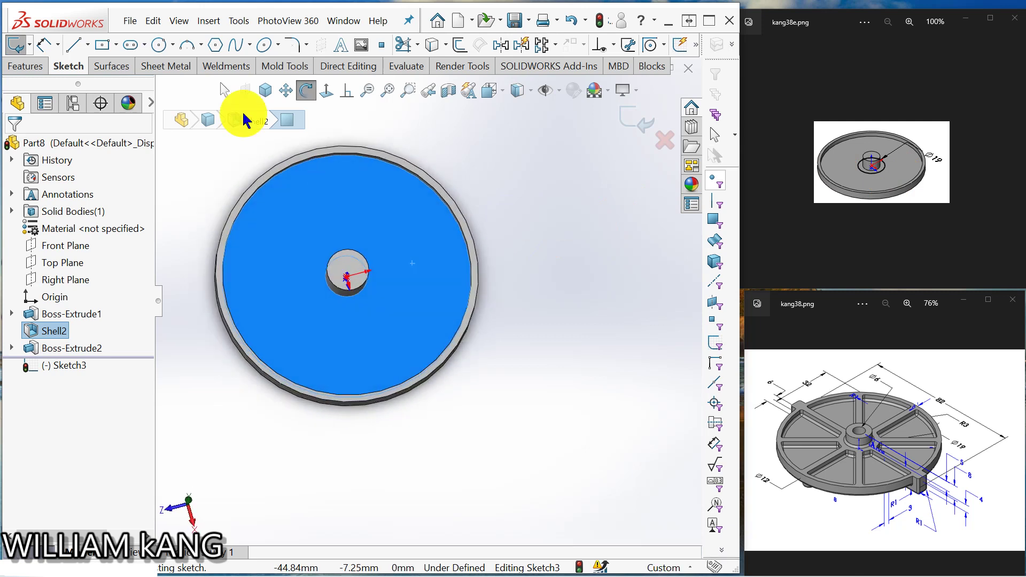
pyautogui.click(159, 45)
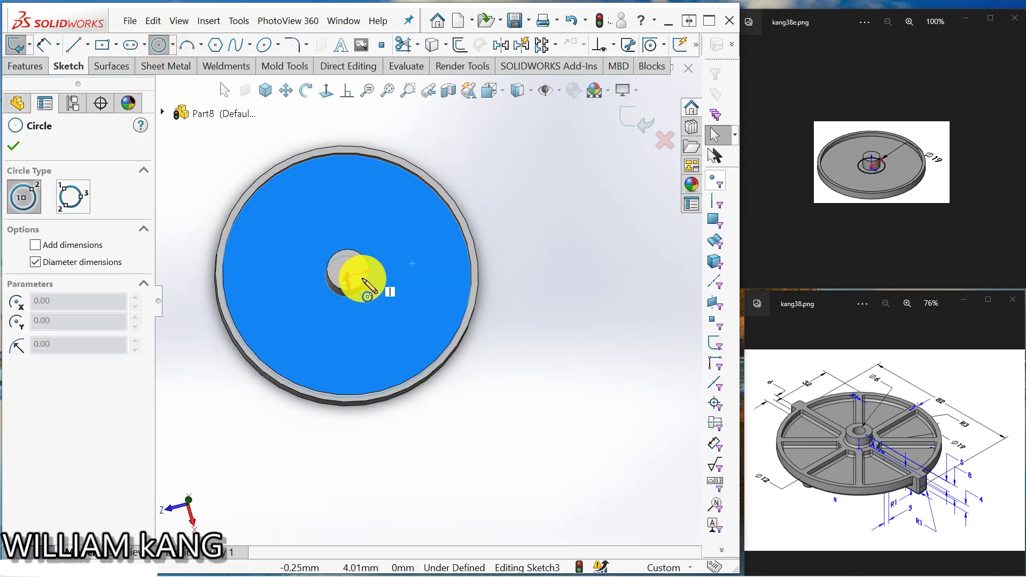
pyautogui.click(346, 277)
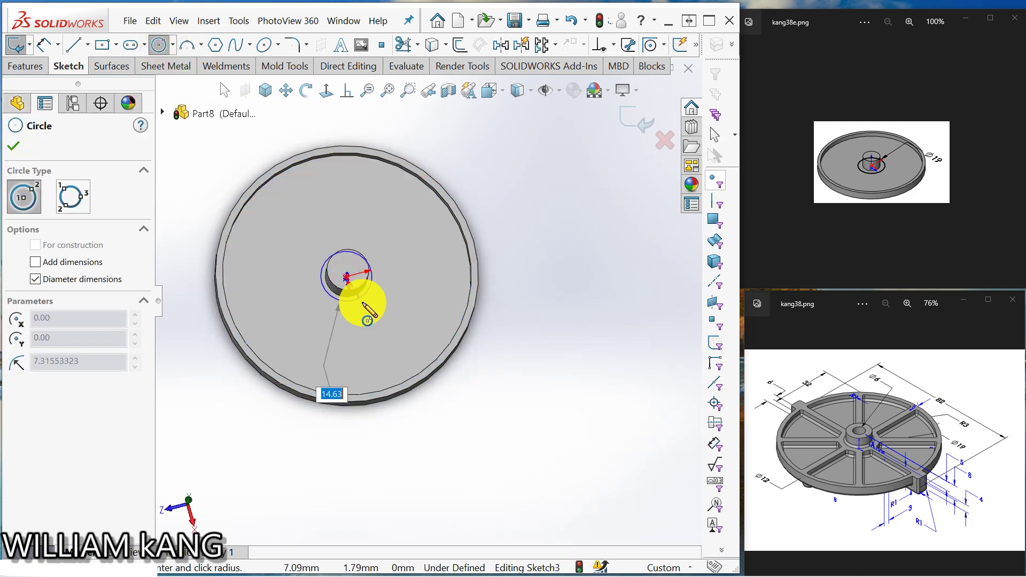
pyautogui.click(374, 315)
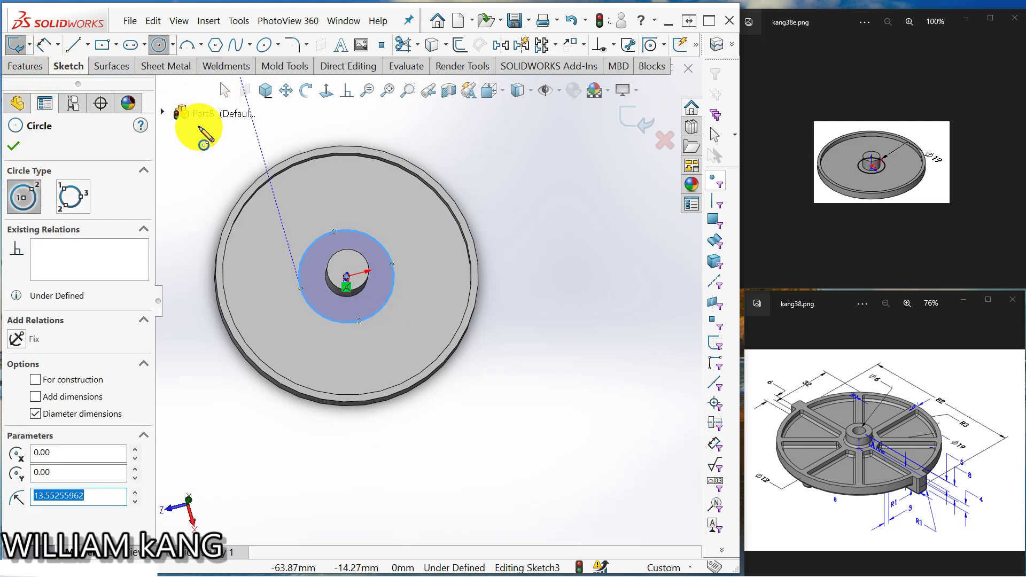
pyautogui.click(13, 146)
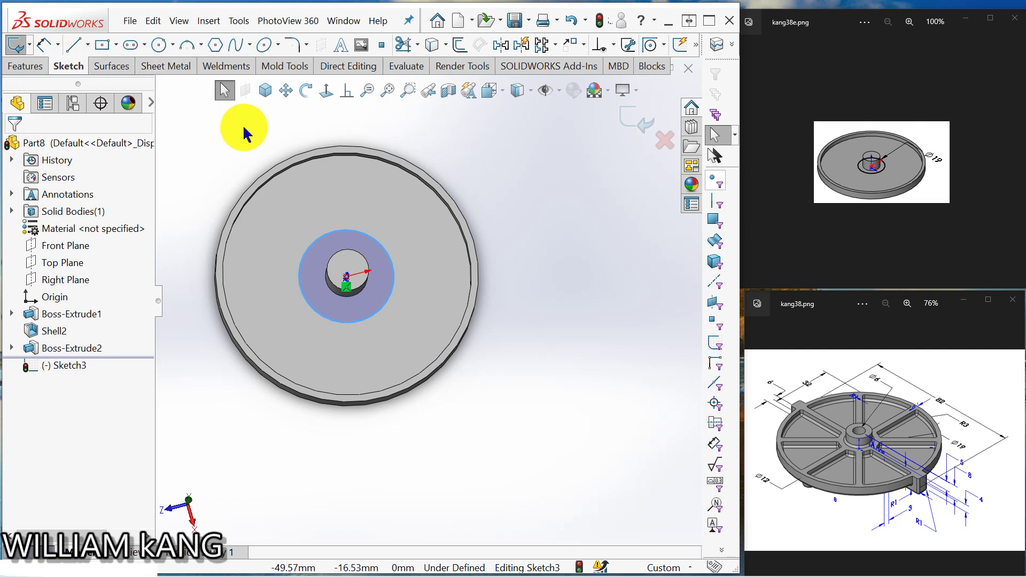
# Step: Dimension the circle around the hub to a diameter of 19 mm
pyautogui.click(40, 46)
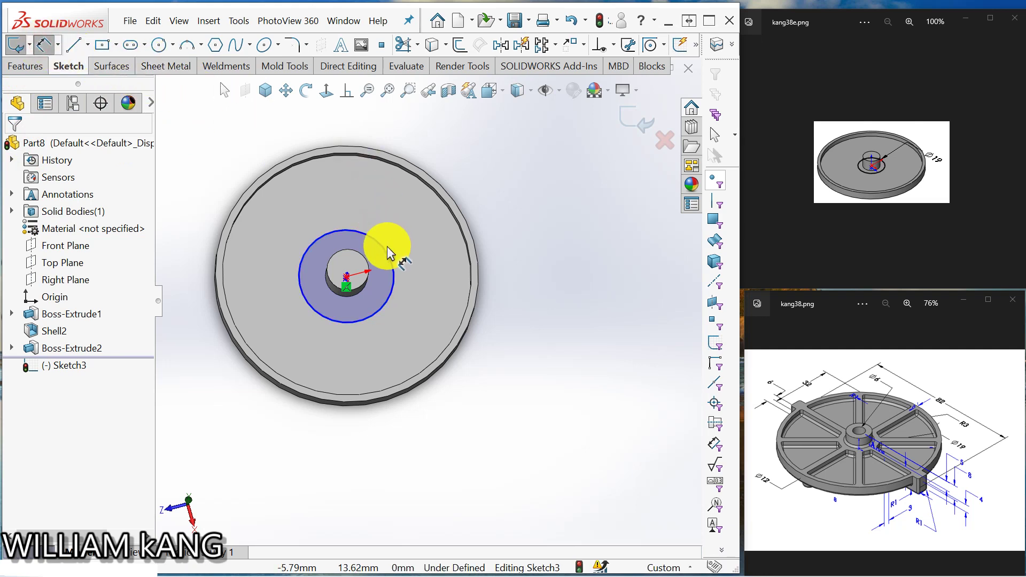
pyautogui.click(386, 255)
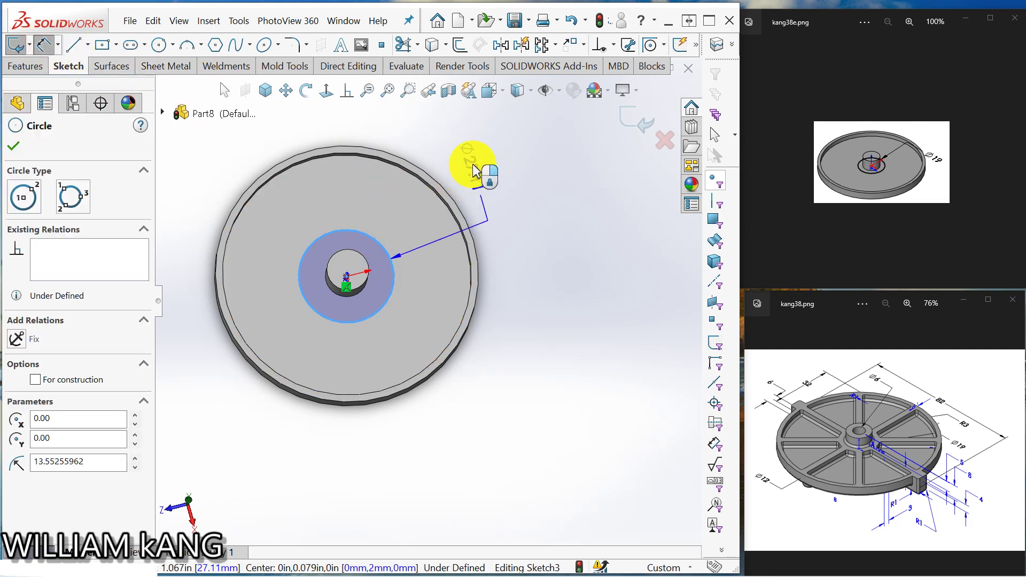
pyautogui.click(474, 171)
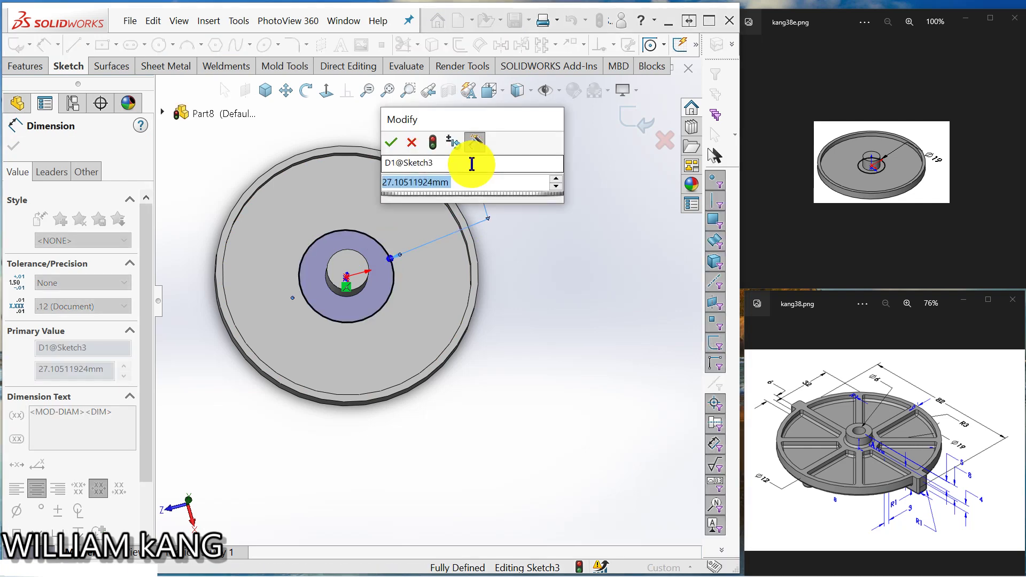
pyautogui.write('19')
pyautogui.press('Return')
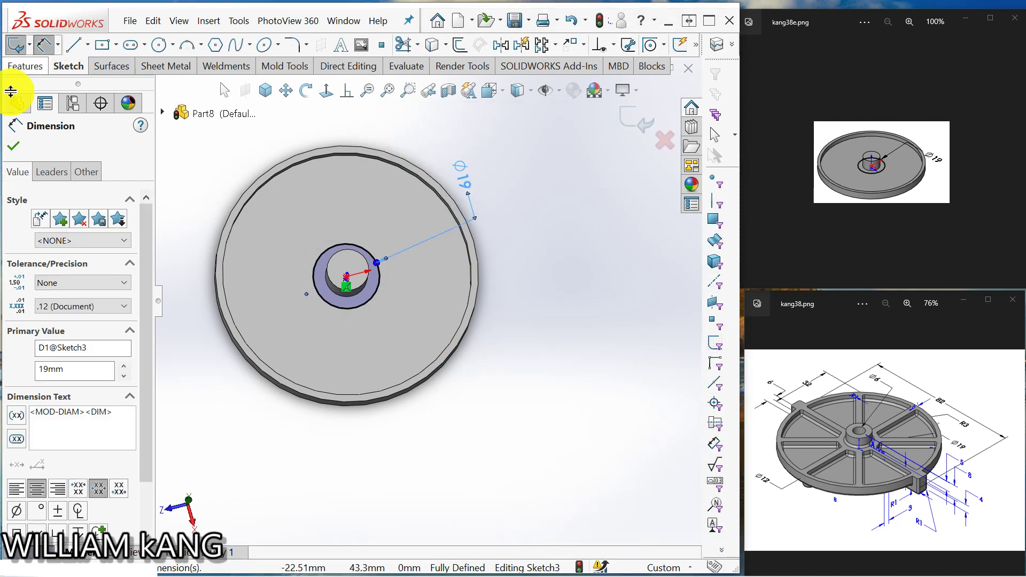
pyautogui.click(16, 143)
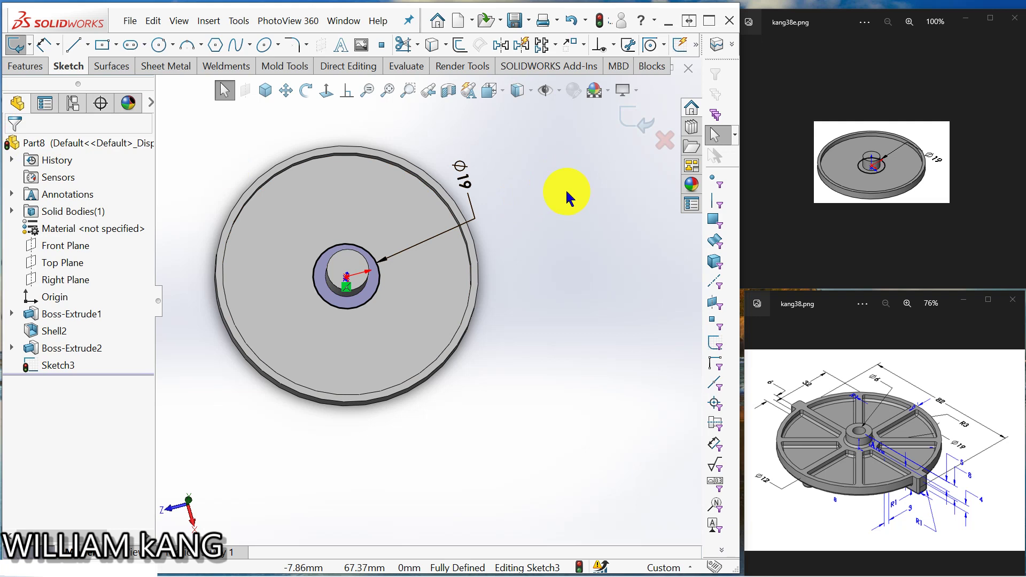
# Step: Extrude the 19 mm circle as a merged boss with the Up To Surface end condition, ending at the rim's top face
pyautogui.click(1009, 166)
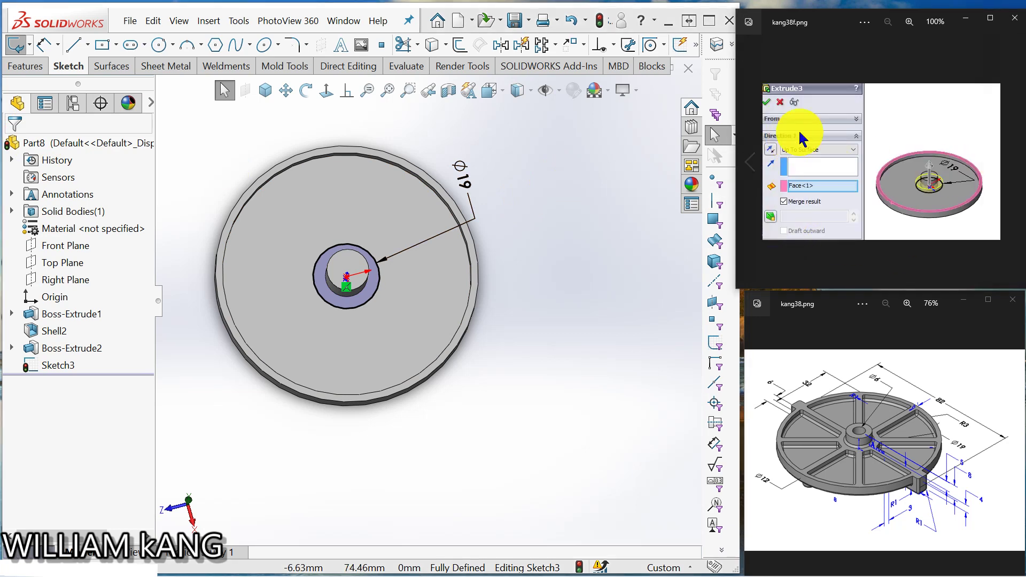
pyautogui.moveTo(320, 256); pyautogui.dragTo(326, 179, button='middle')
pyautogui.click(23, 65)
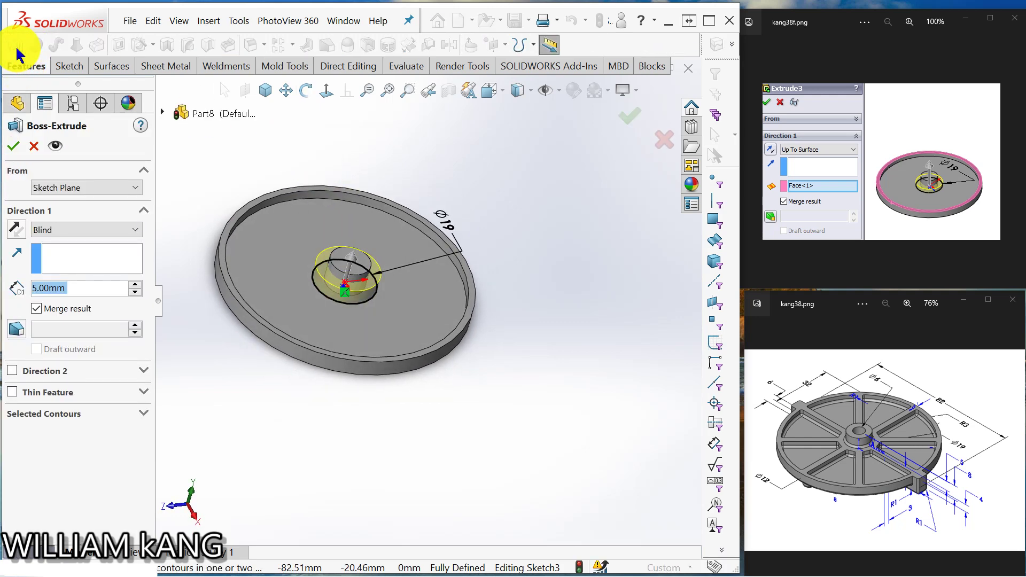
pyautogui.click(136, 230)
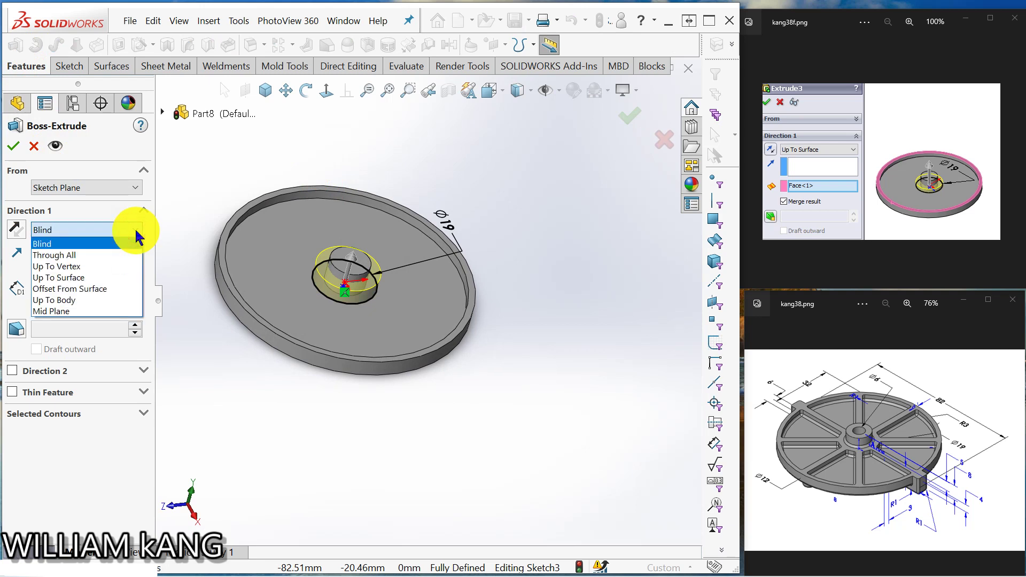
pyautogui.click(84, 277)
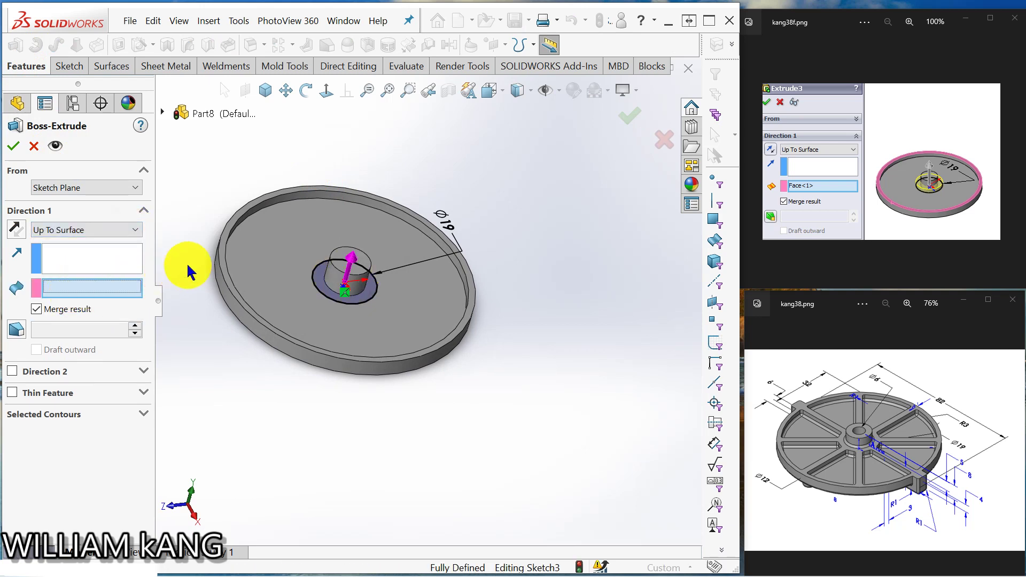
pyautogui.click(222, 264)
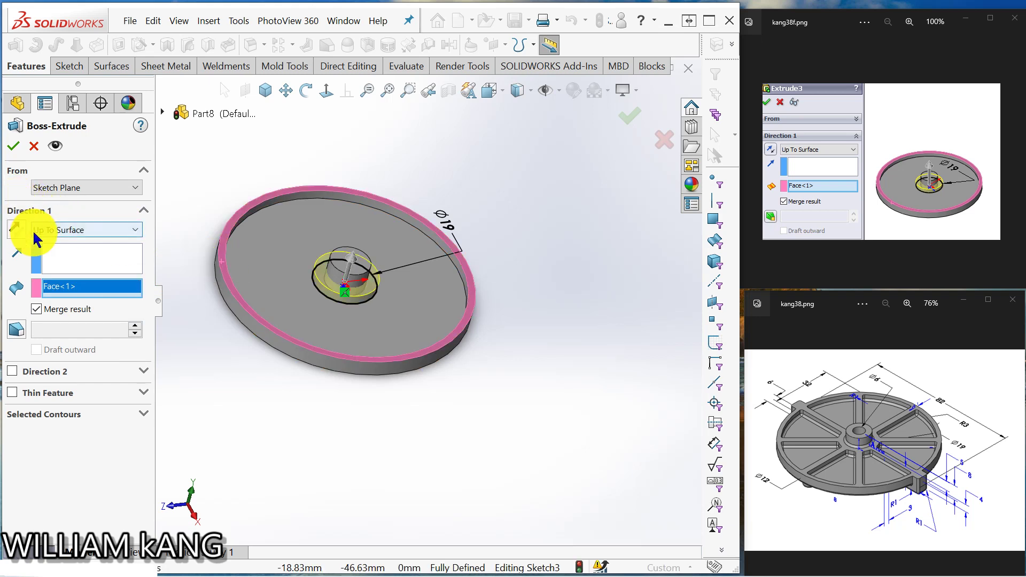
pyautogui.click(13, 146)
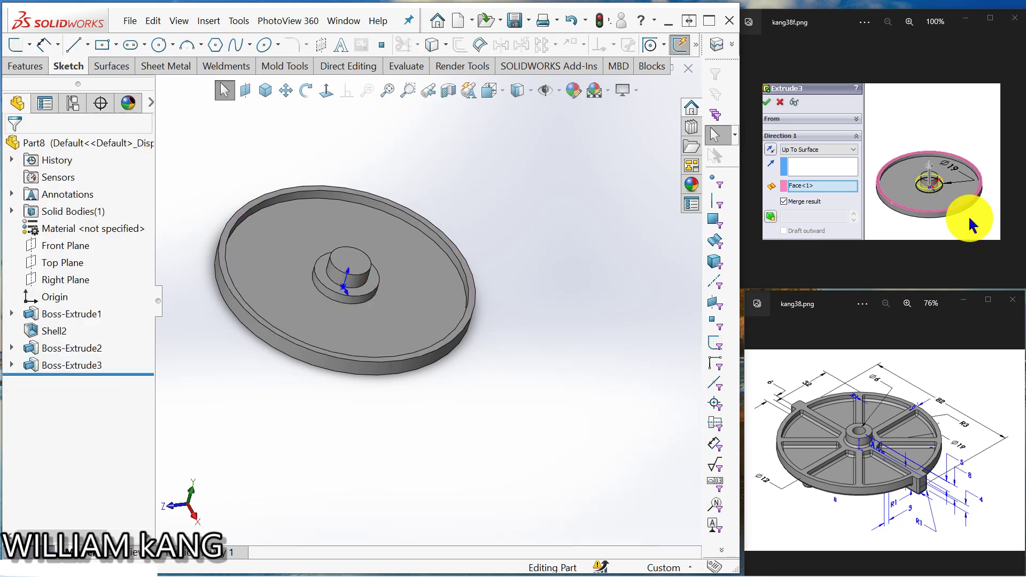
# Step: On the top face of the 19 mm hub step, sketch a horizontal line from the step's outer edge to the rim's inner edge
pyautogui.click(1016, 160)
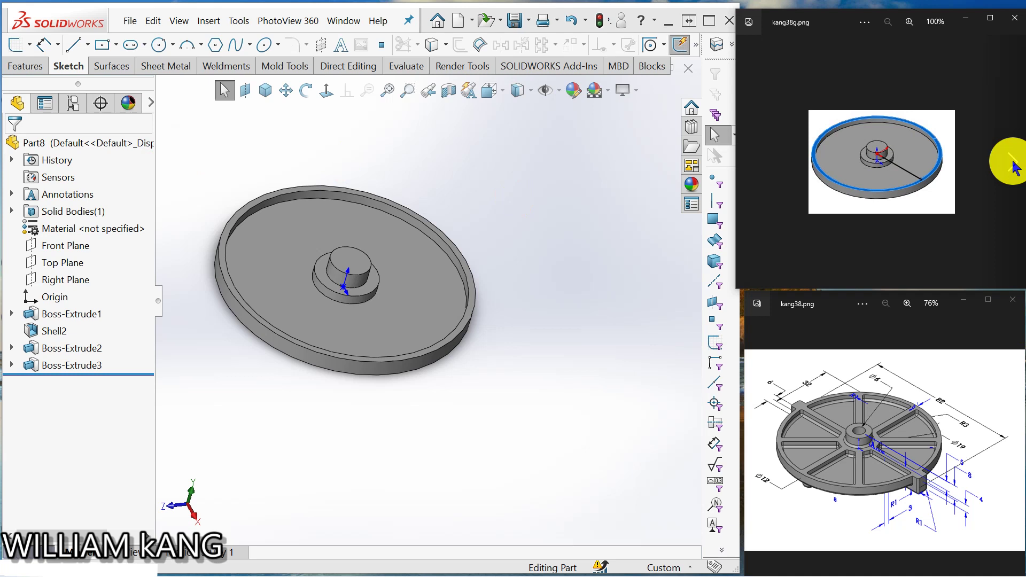
pyautogui.click(1014, 165)
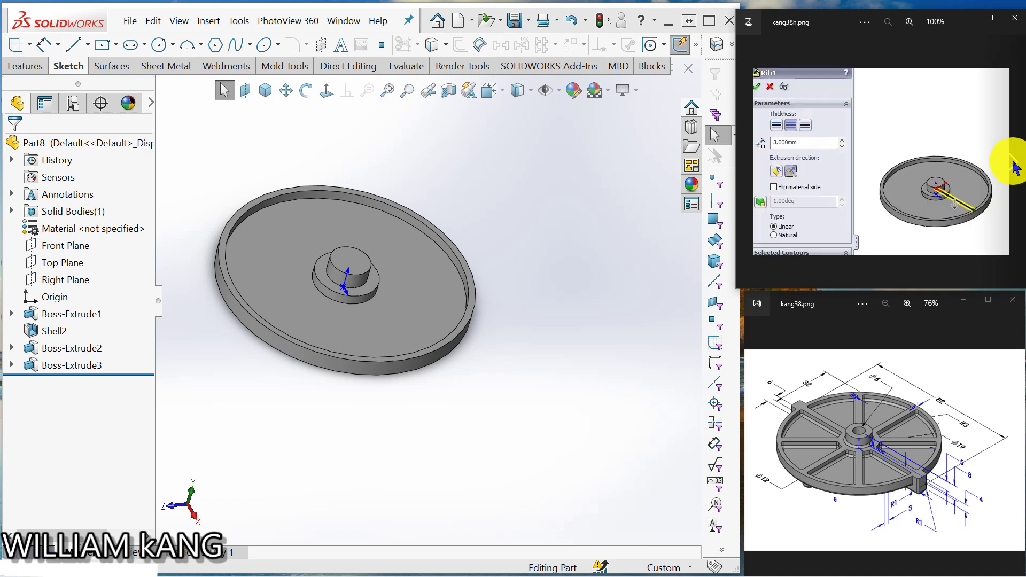
pyautogui.click(750, 163)
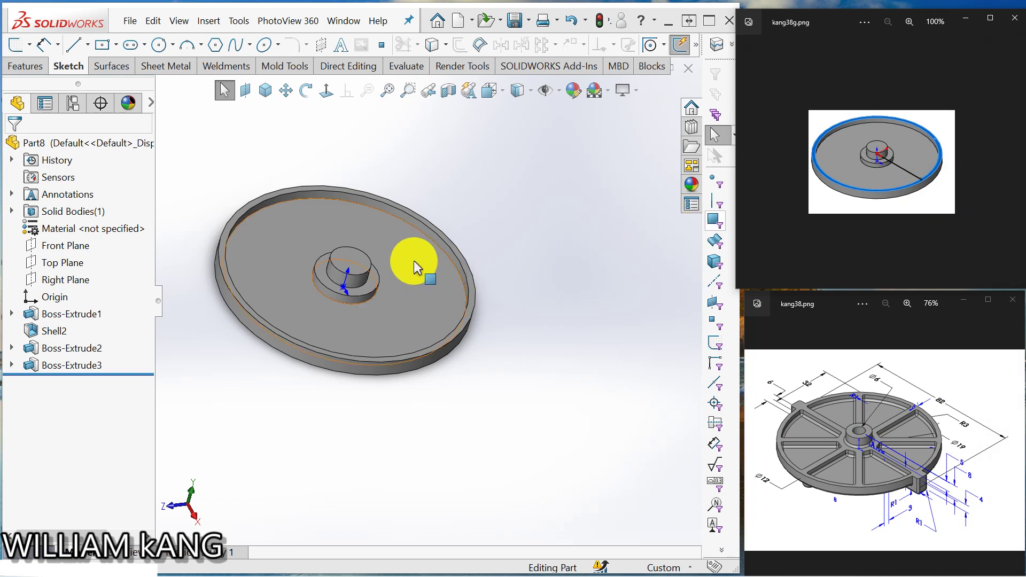
pyautogui.scroll(-2, 413, 260)
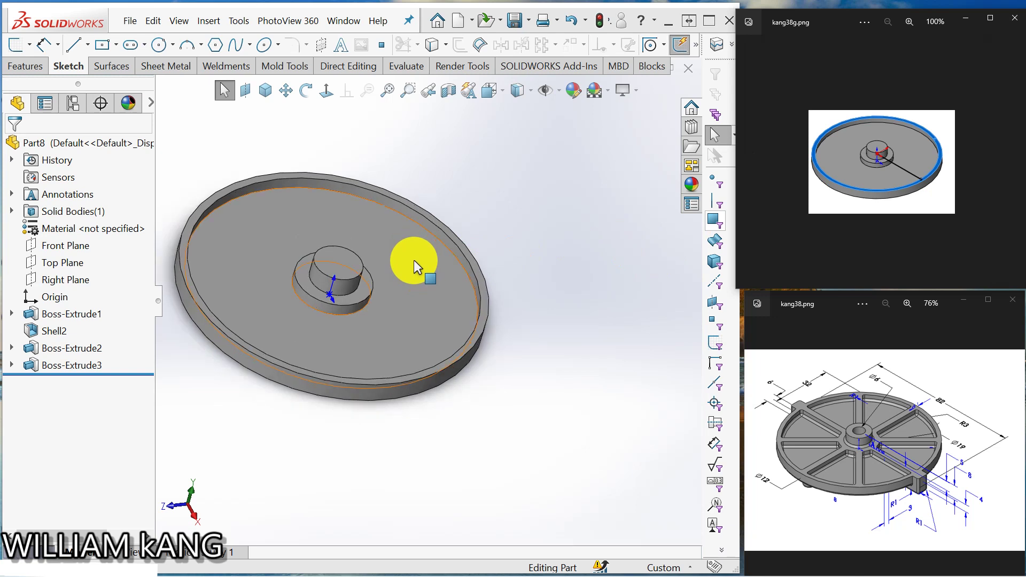
pyautogui.click(355, 296)
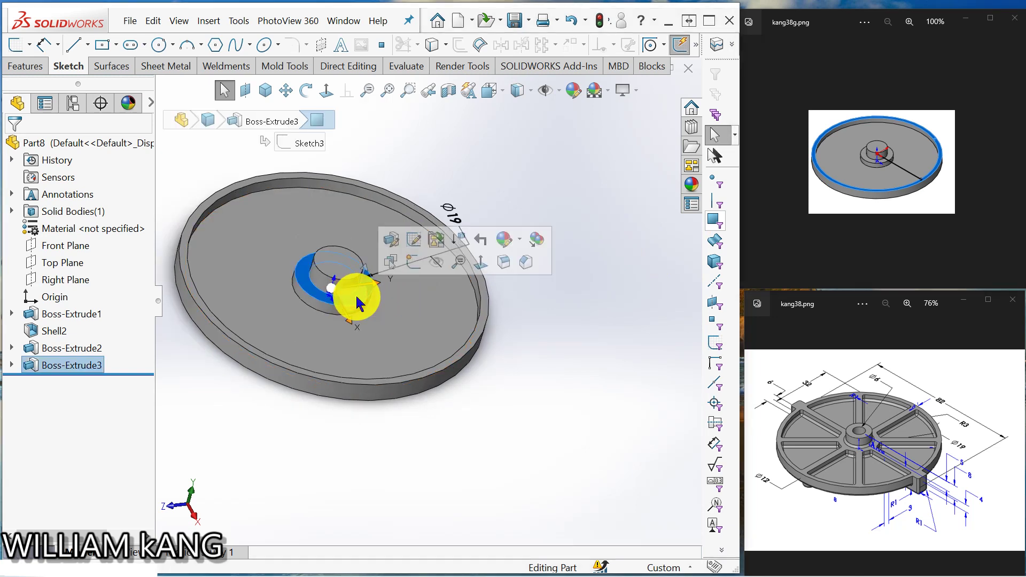
pyautogui.click(410, 267)
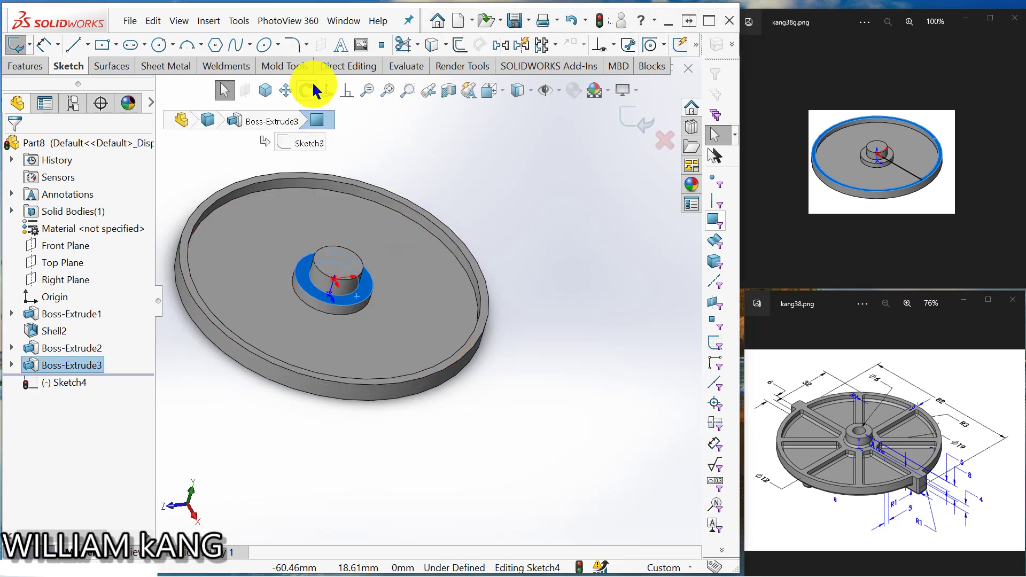
pyautogui.click(324, 93)
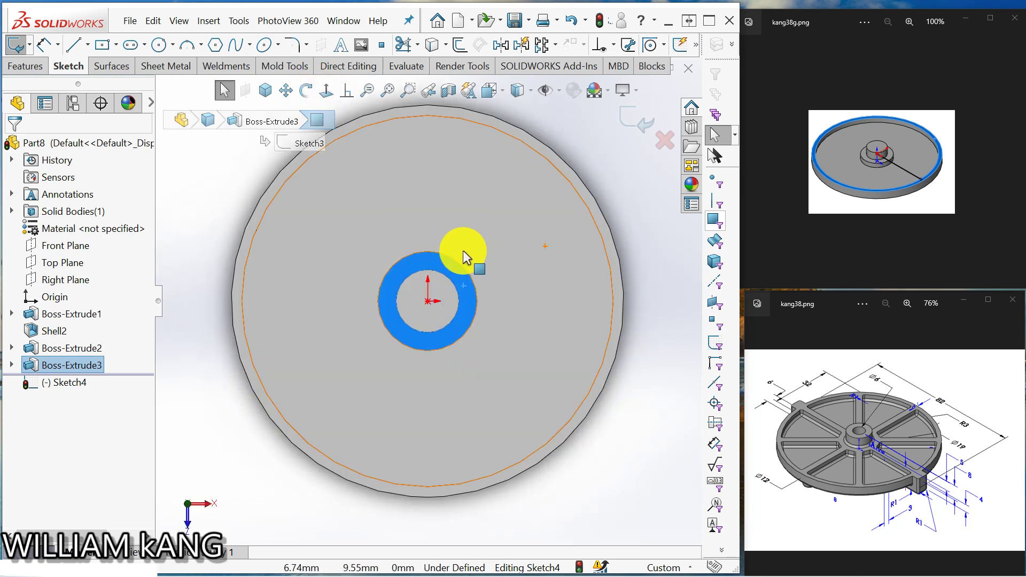
pyautogui.click(75, 45)
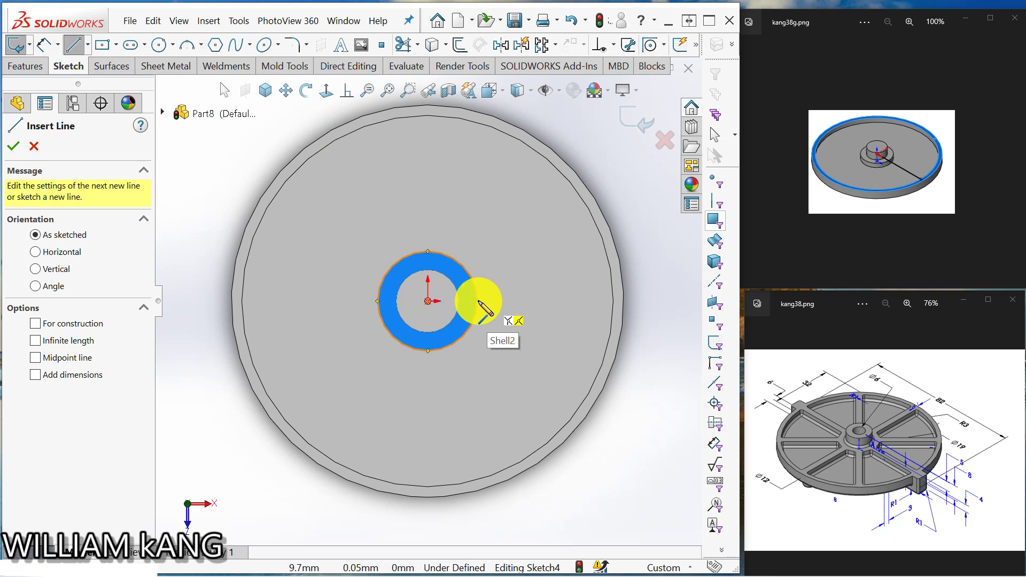
pyautogui.click(477, 301)
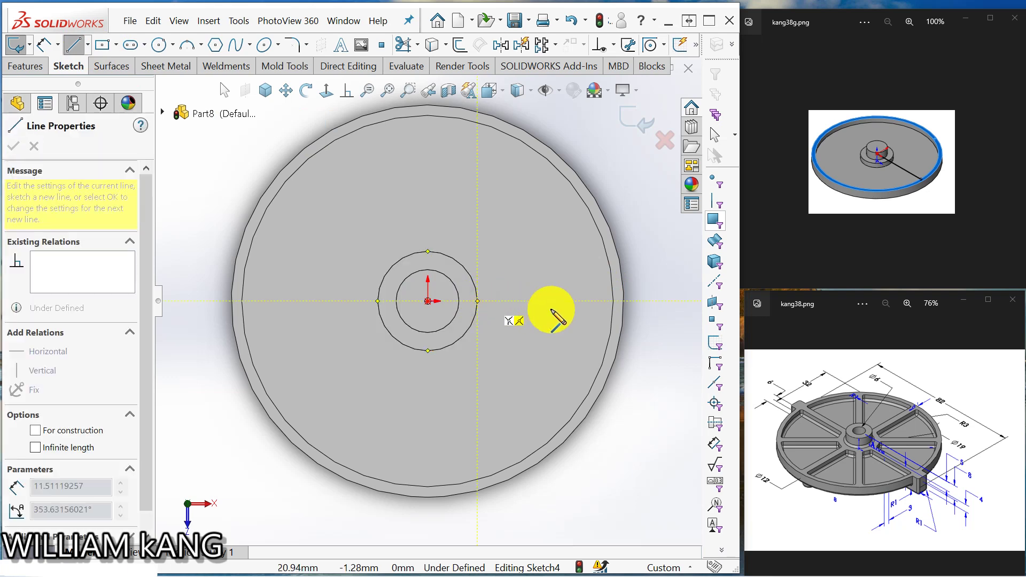
pyautogui.click(612, 303)
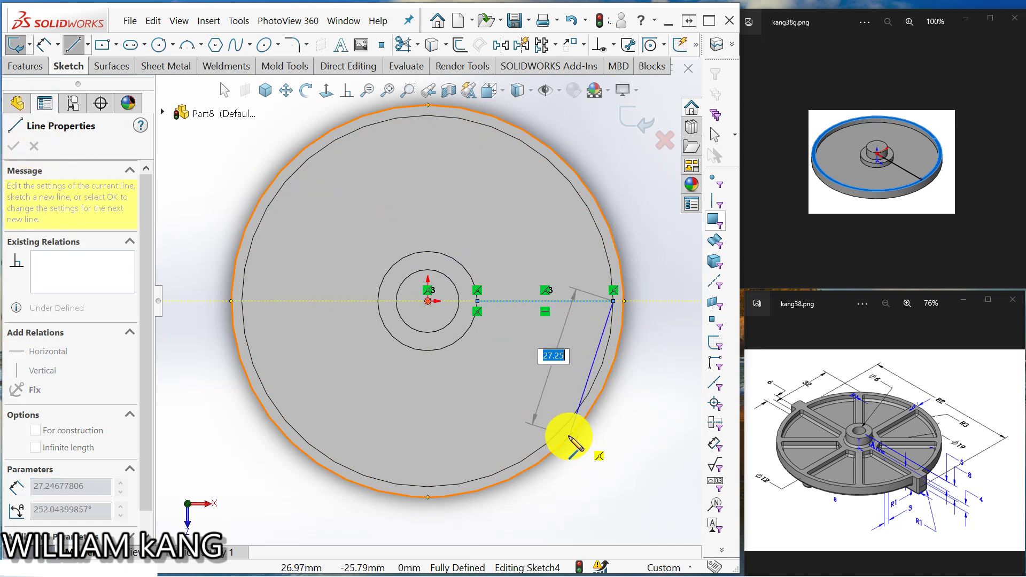
pyautogui.press('Escape')
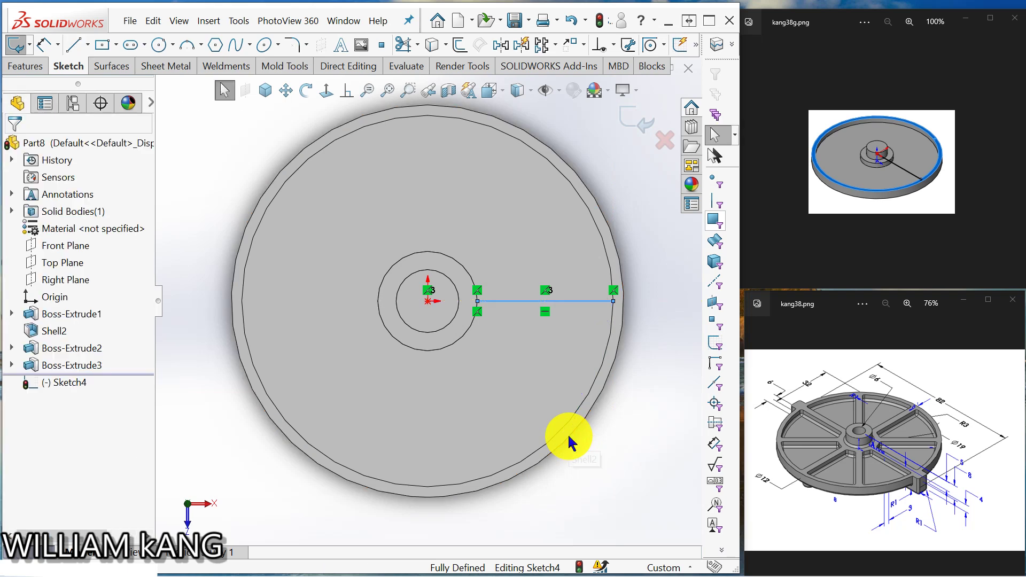
pyautogui.click(621, 449)
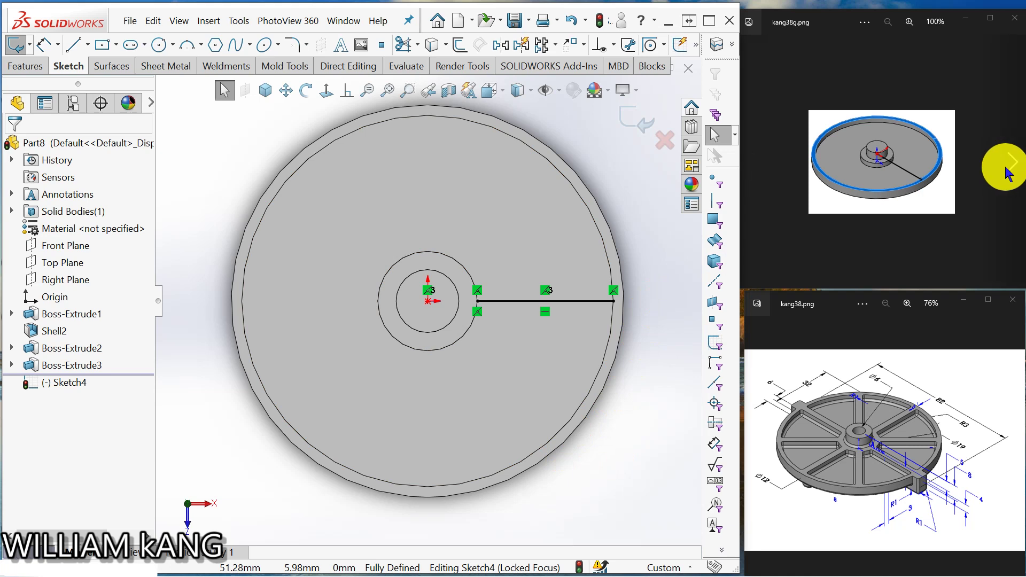
# Step: Set up a Rib feature from the radial line with a thickness of 3 mm, applied to both sides
pyautogui.click(1006, 170)
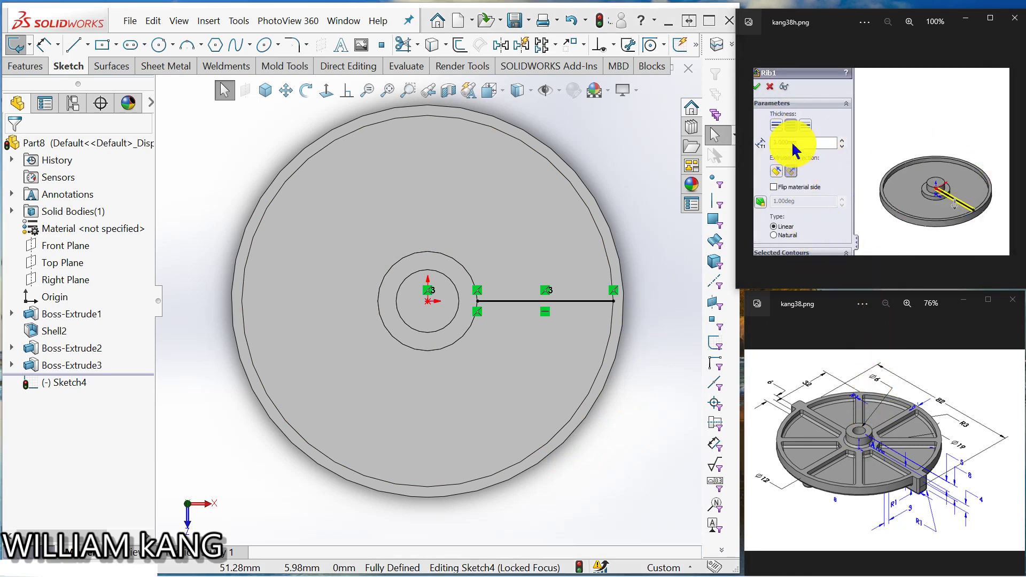
pyautogui.moveTo(489, 232)
pyautogui.mouseDown(button='middle')
pyautogui.moveTo(488, 142)
pyautogui.moveTo(443, 156)
pyautogui.moveTo(465, 160)
pyautogui.mouseUp(button='middle')
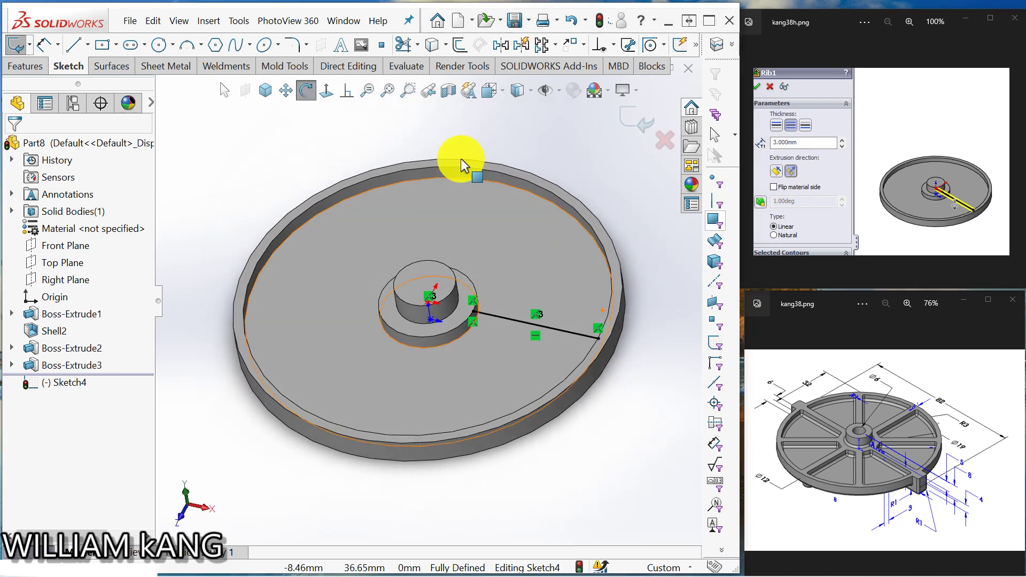
pyautogui.click(22, 67)
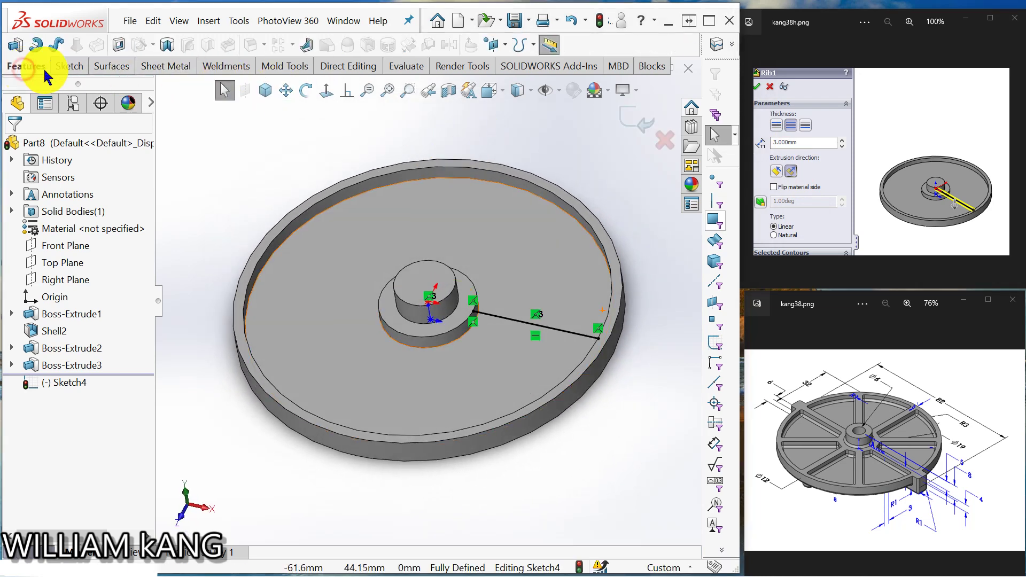
pyautogui.click(309, 51)
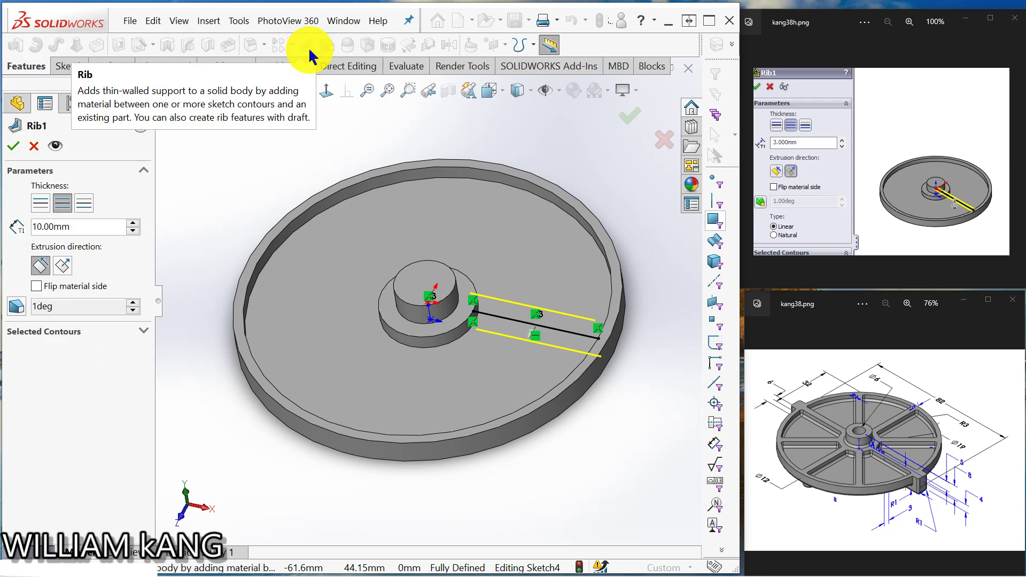
pyautogui.doubleClick(82, 227)
pyautogui.write('3')
pyautogui.press('Return')
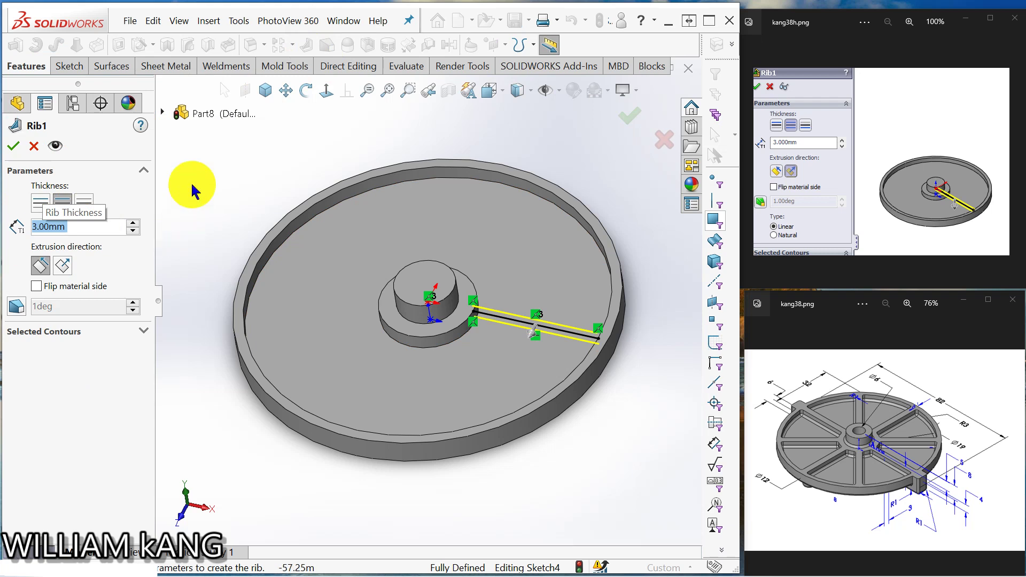
pyautogui.click(213, 179)
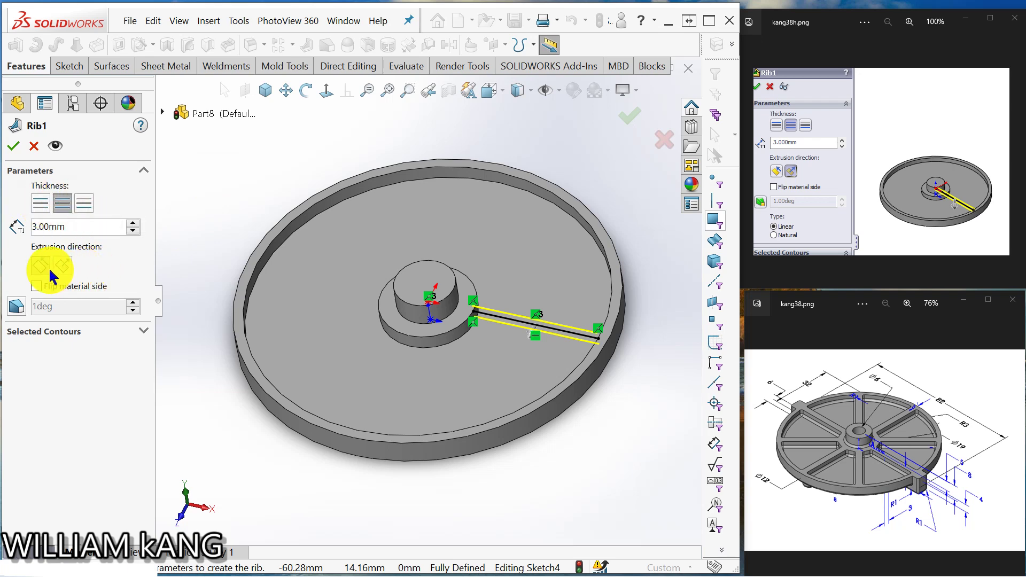
# Step: Change the rib's extrusion direction to normal to the sketch with the Linear type and complete the rib
pyautogui.moveTo(198, 216); pyautogui.dragTo(211, 197, button='middle')
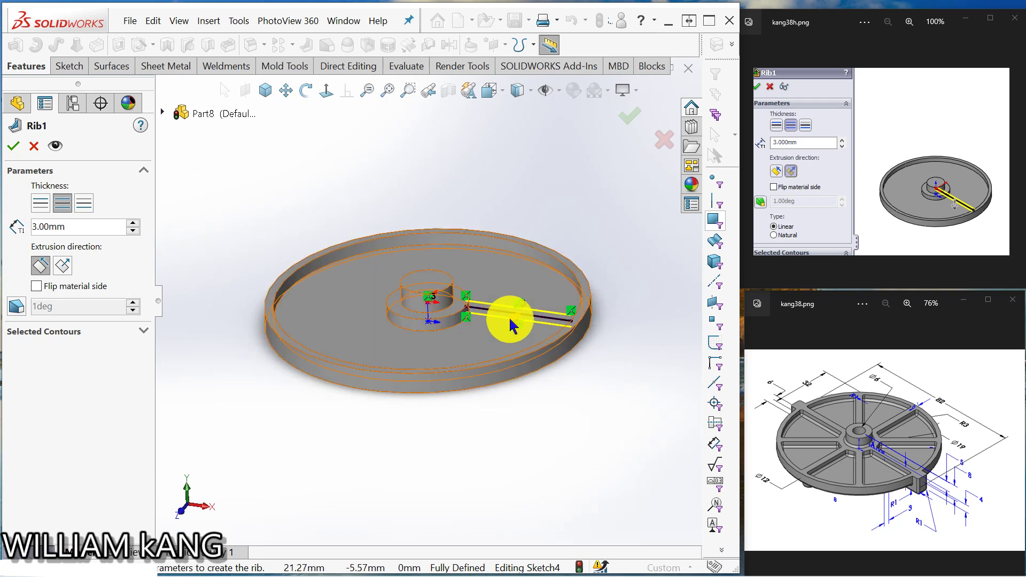
pyautogui.click(63, 266)
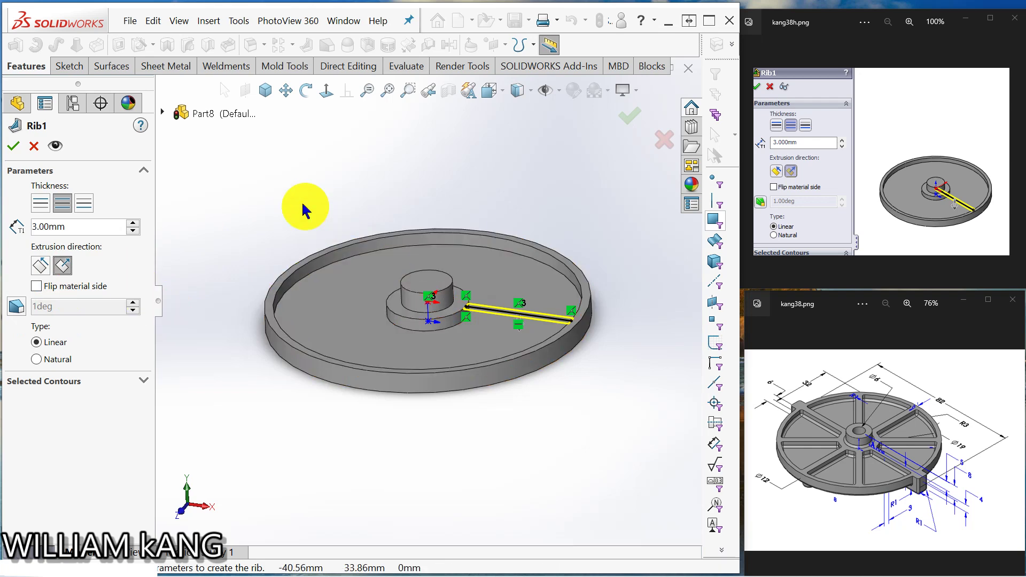
pyautogui.moveTo(303, 209)
pyautogui.mouseDown(button='middle')
pyautogui.moveTo(283, 234)
pyautogui.moveTo(298, 217)
pyautogui.mouseUp(button='middle')
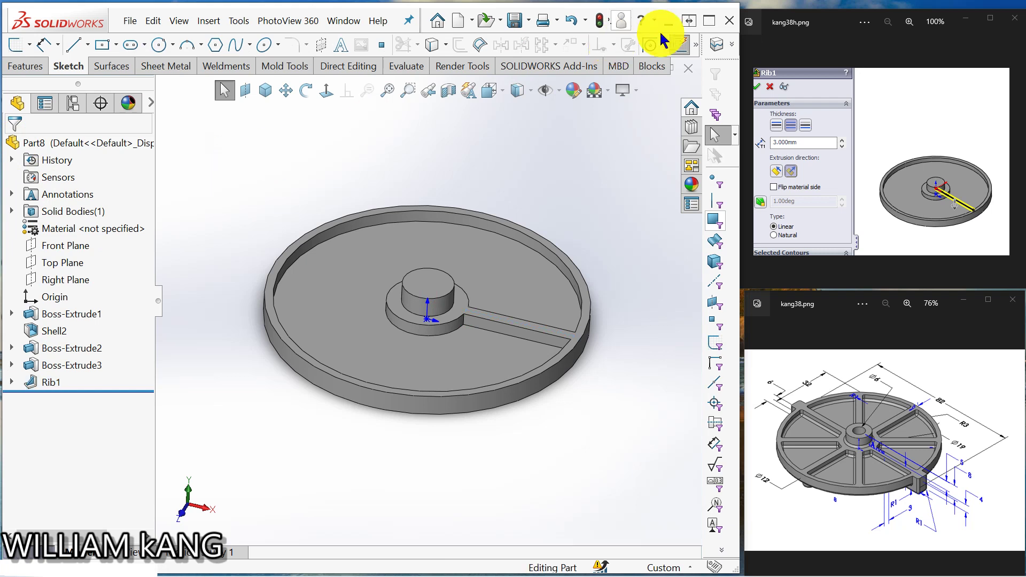
# Step: Set up a circular pattern with equal spacing over 360 degrees and 8 instances
pyautogui.click(1018, 161)
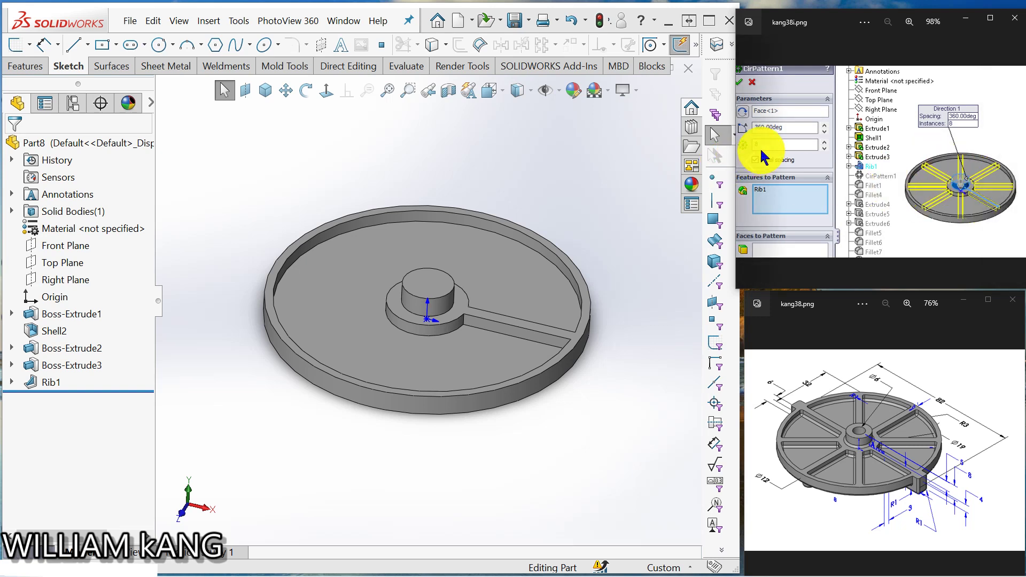
pyautogui.click(23, 64)
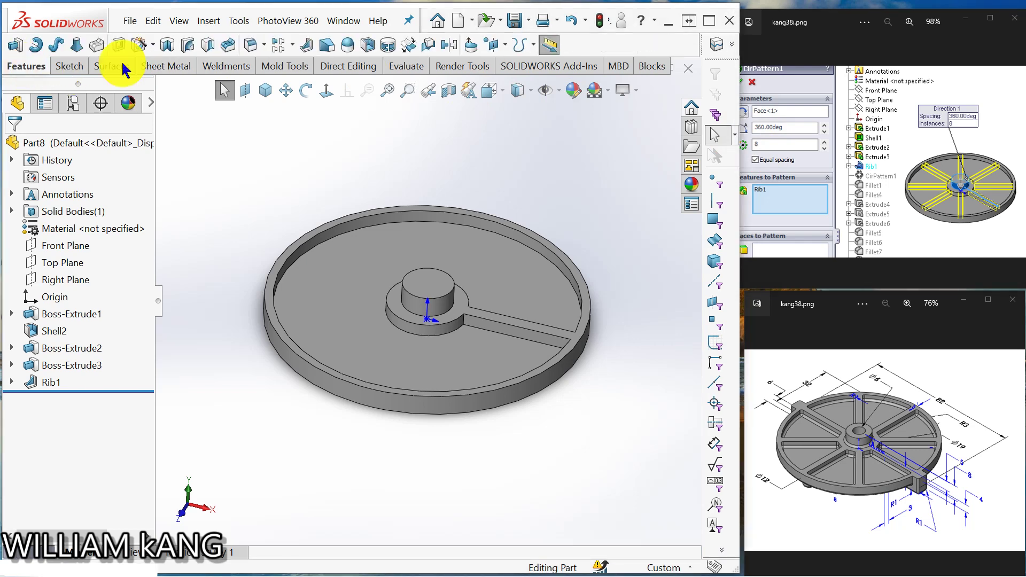
pyautogui.click(293, 51)
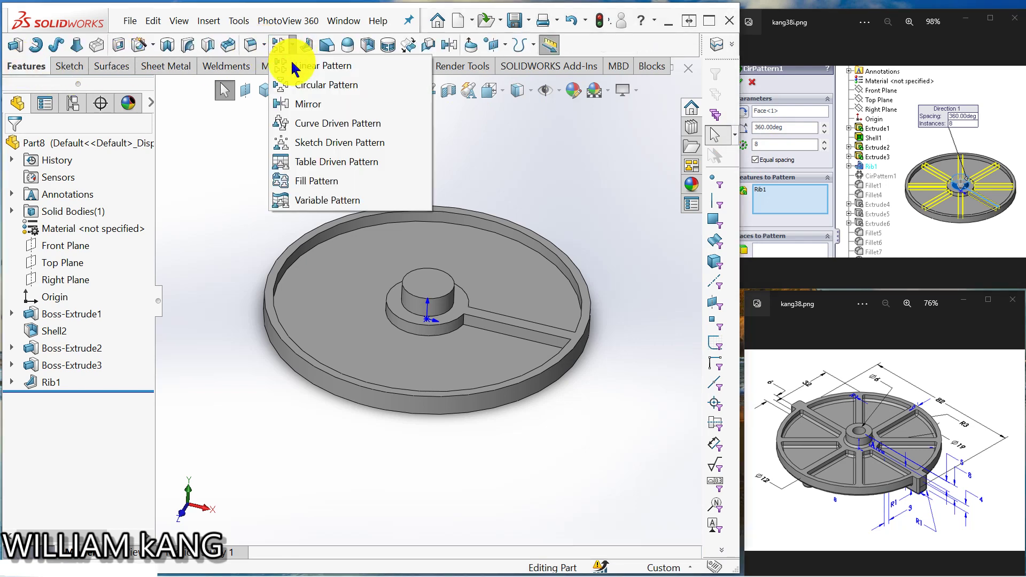
pyautogui.click(284, 85)
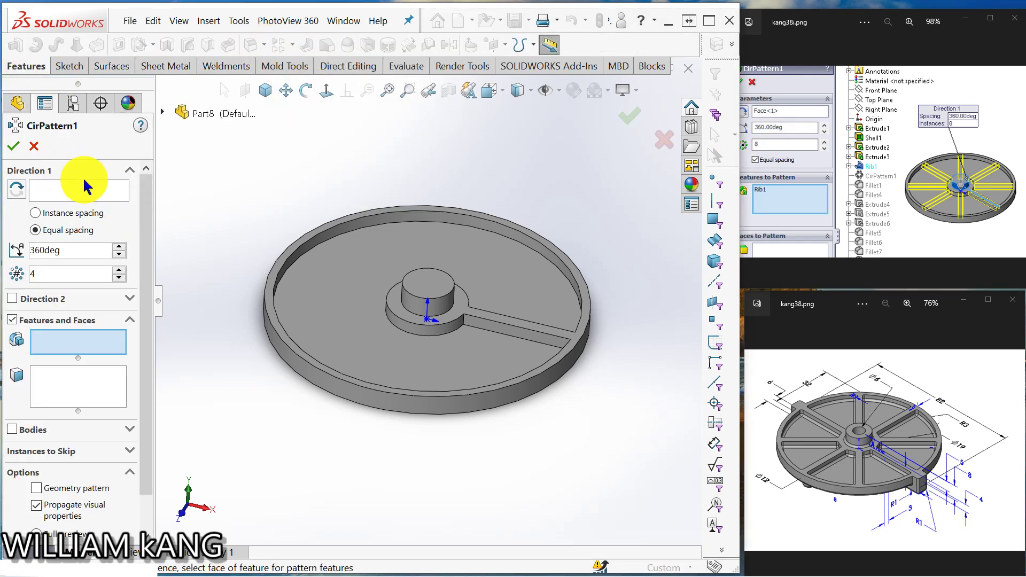
pyautogui.click(313, 374)
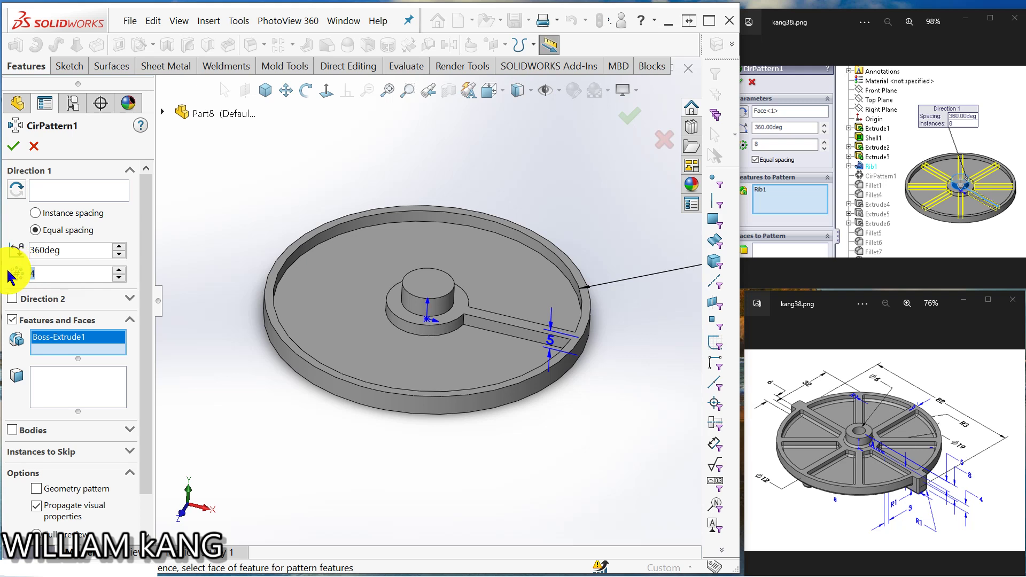
pyautogui.write('8')
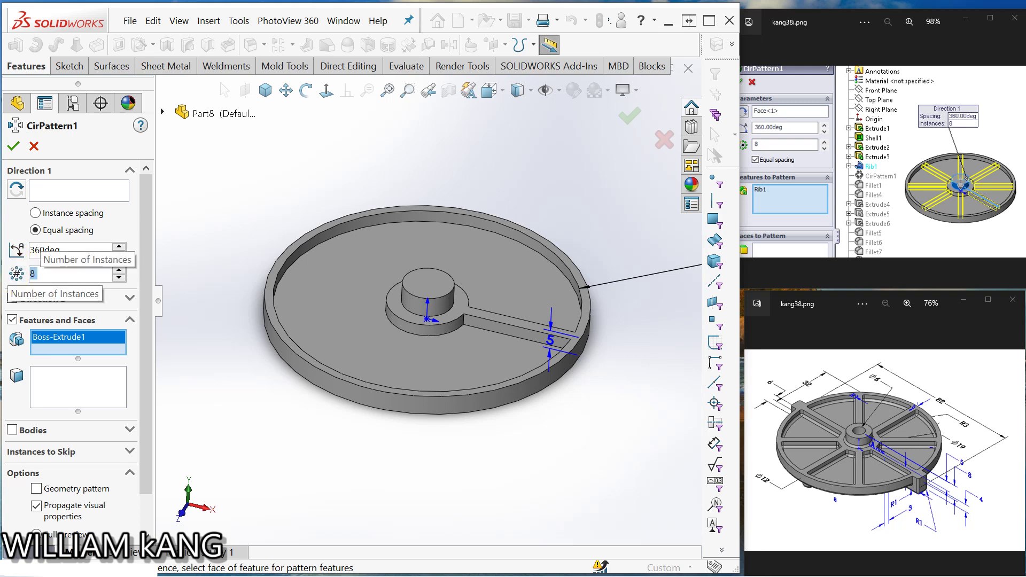
# Step: Remove the wrongly picked base extrusion from the features to pattern and select the Rib1 feature instead
pyautogui.click(214, 234)
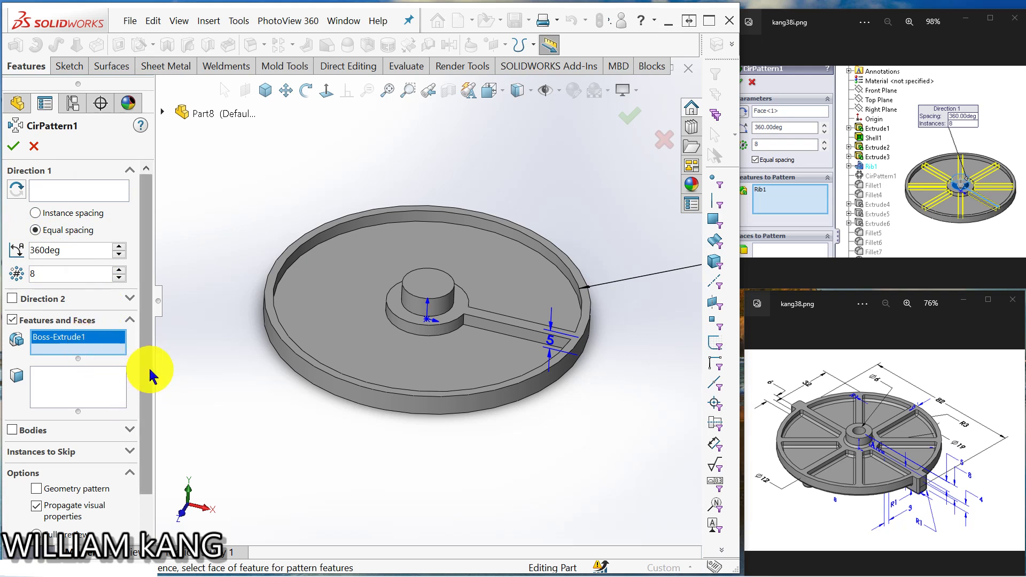
pyautogui.moveTo(149, 368); pyautogui.dragTo(201, 187)
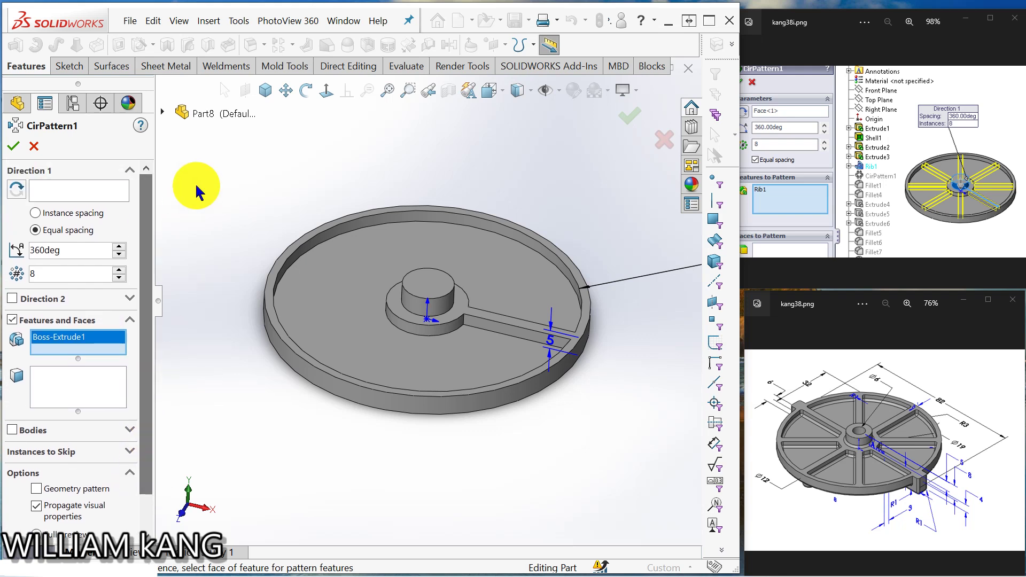
pyautogui.rightClick(72, 338)
pyautogui.click(104, 345)
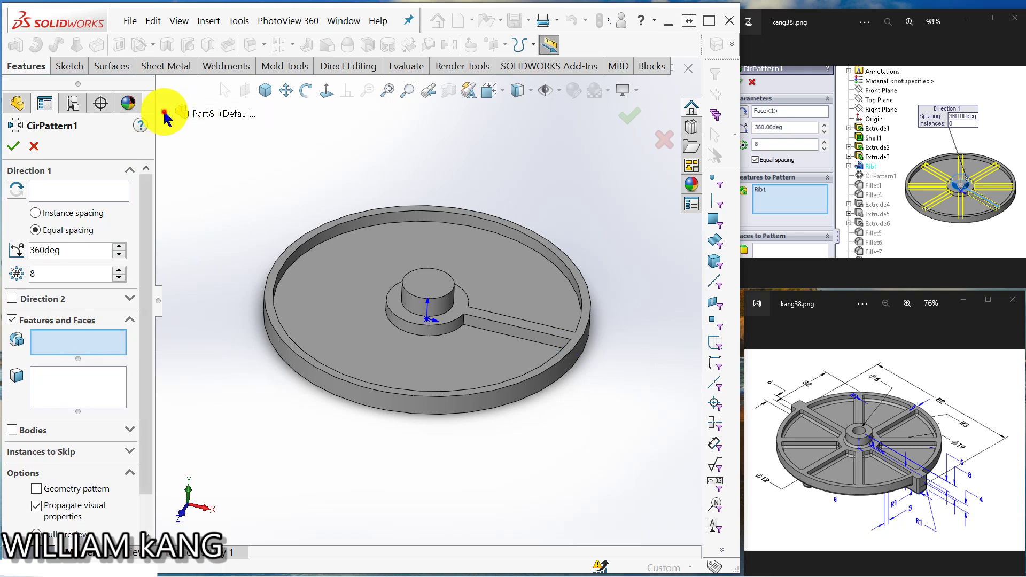
pyautogui.click(163, 111)
pyautogui.click(219, 354)
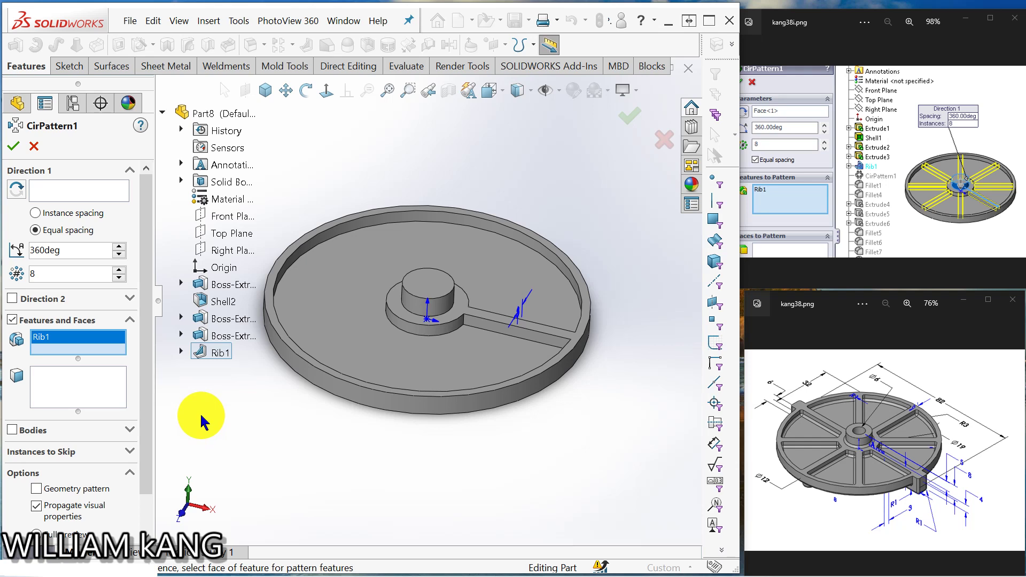
# Step: Use the rim's outer cylindrical face as the pattern axis and complete the circular pattern of ribs
pyautogui.click(96, 190)
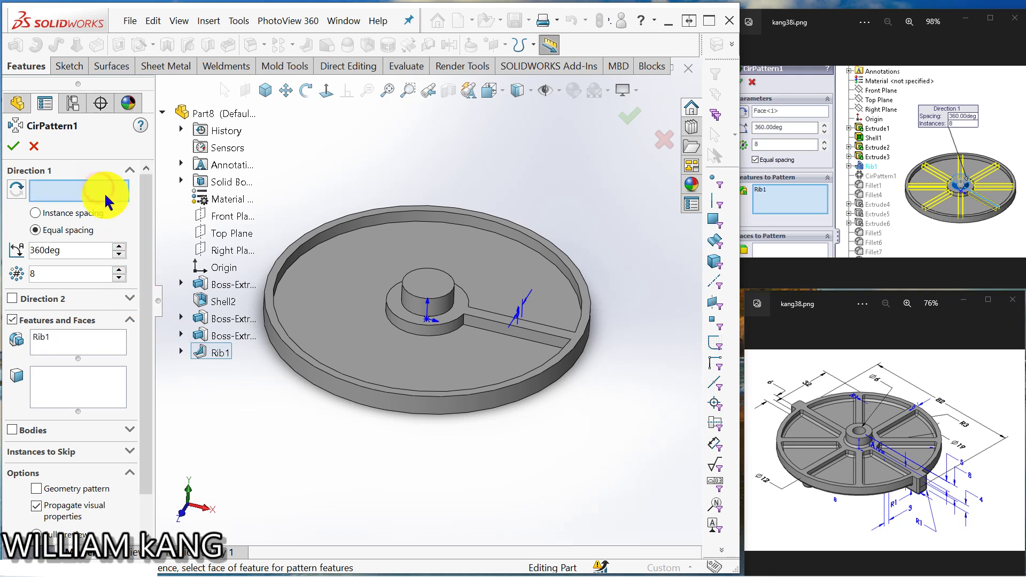
pyautogui.click(292, 353)
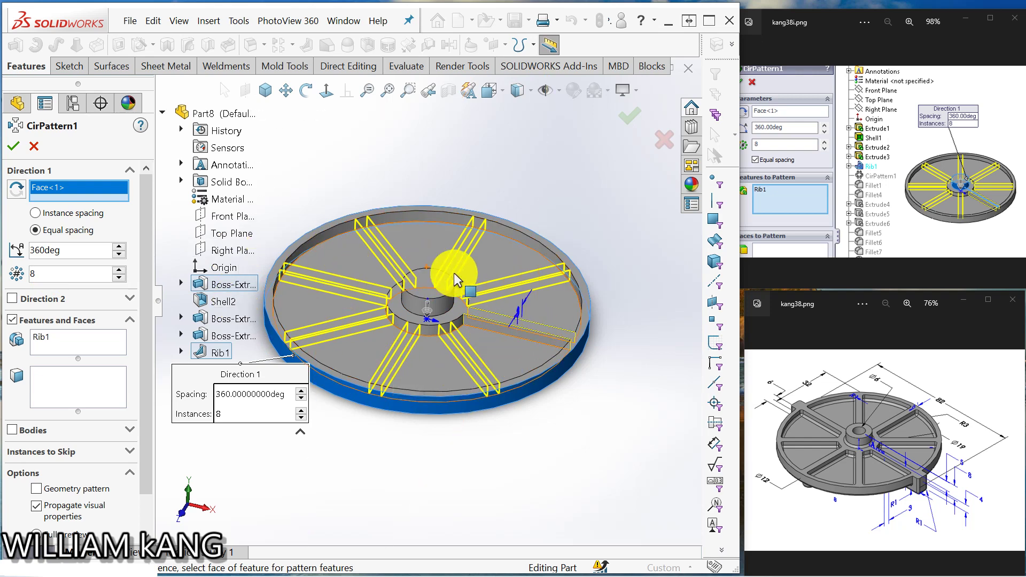
pyautogui.click(14, 147)
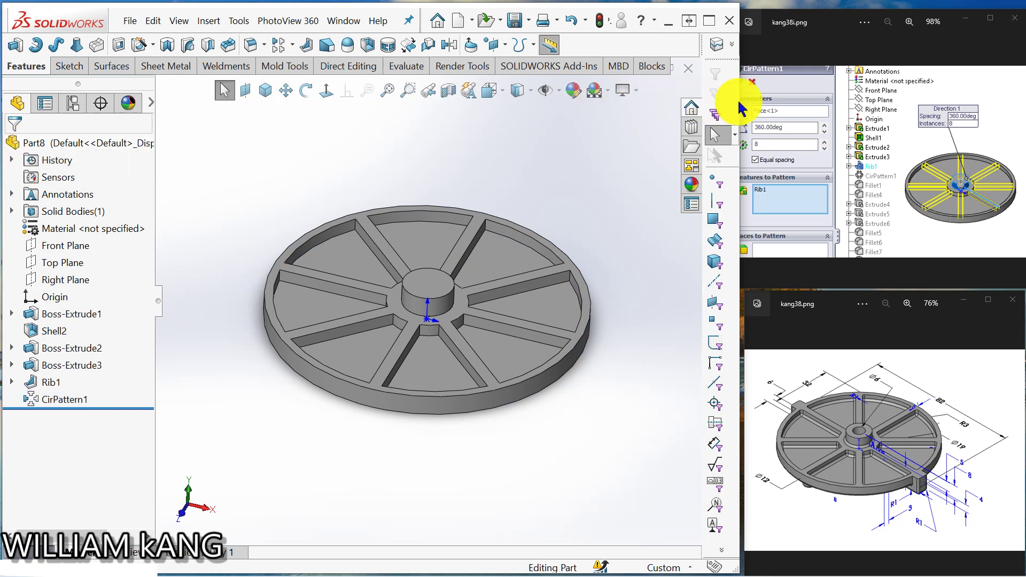
# Step: Start a fillet on one vertical corner edge between a rib and the rim, with a radius of 1 mm
pyautogui.click(1018, 160)
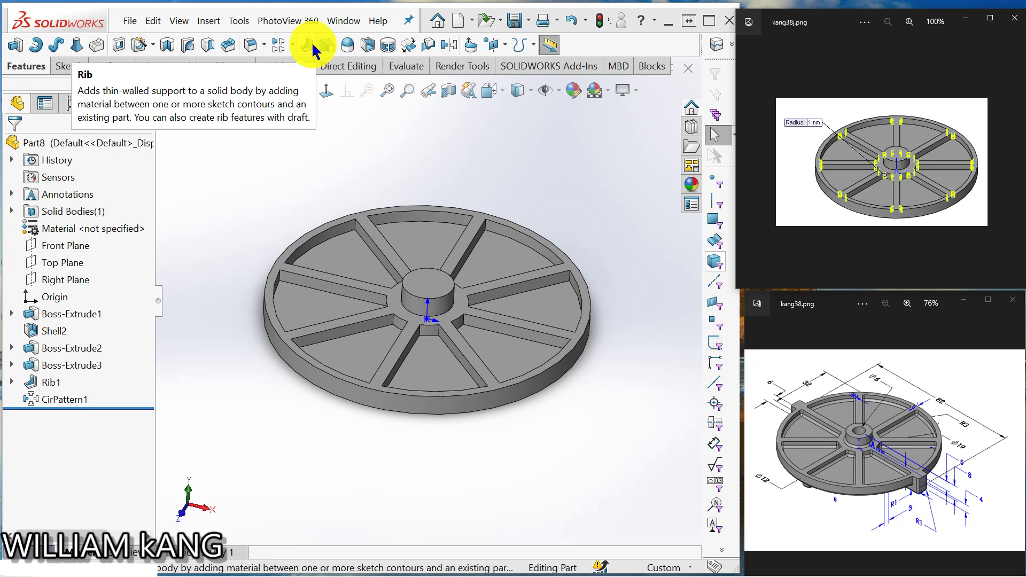
pyautogui.click(264, 45)
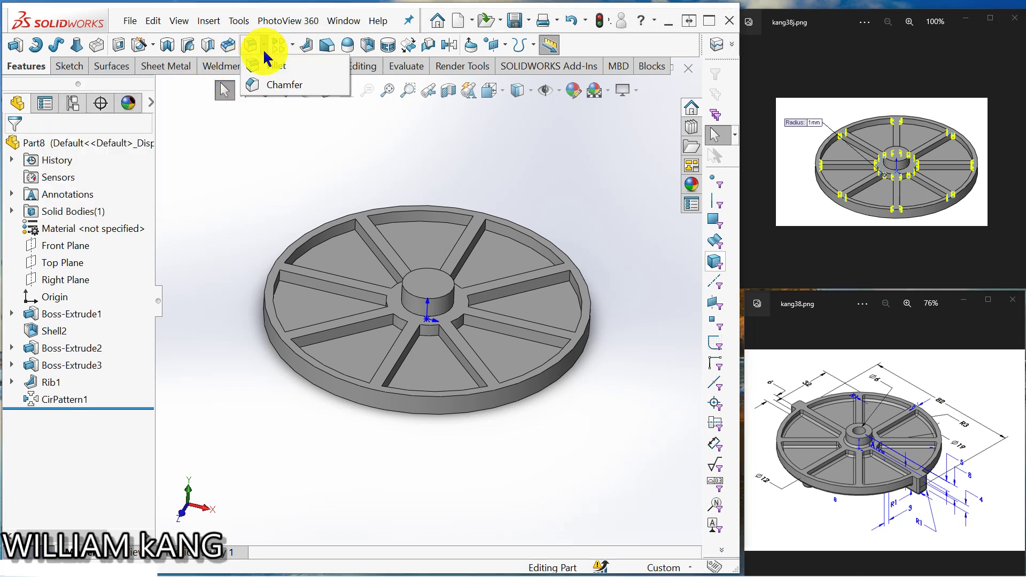
pyautogui.click(268, 69)
pyautogui.moveTo(325, 170)
pyautogui.mouseDown(button='middle')
pyautogui.moveTo(303, 146)
pyautogui.moveTo(298, 153)
pyautogui.moveTo(313, 157)
pyautogui.mouseUp(button='middle')
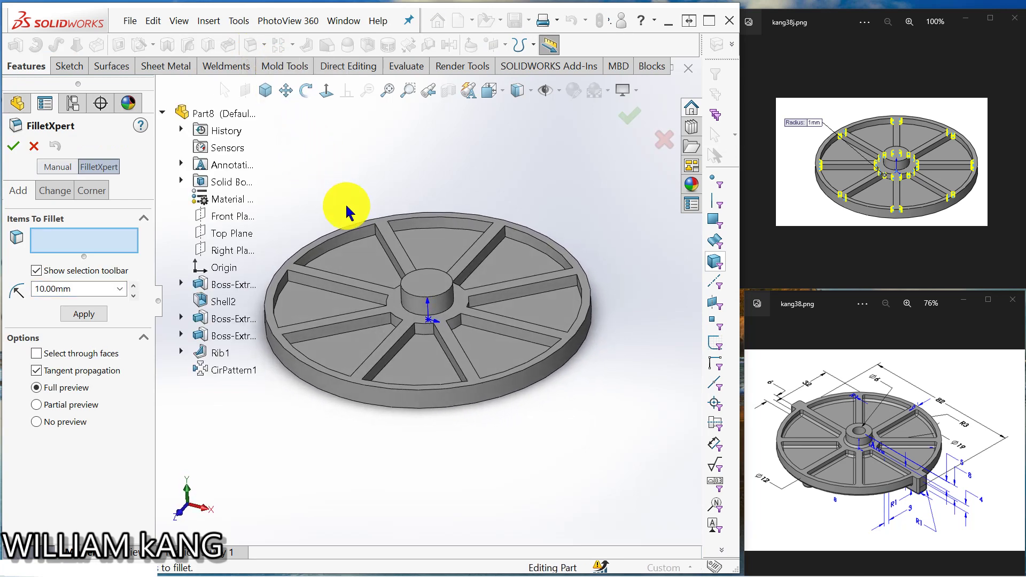
pyautogui.click(377, 236)
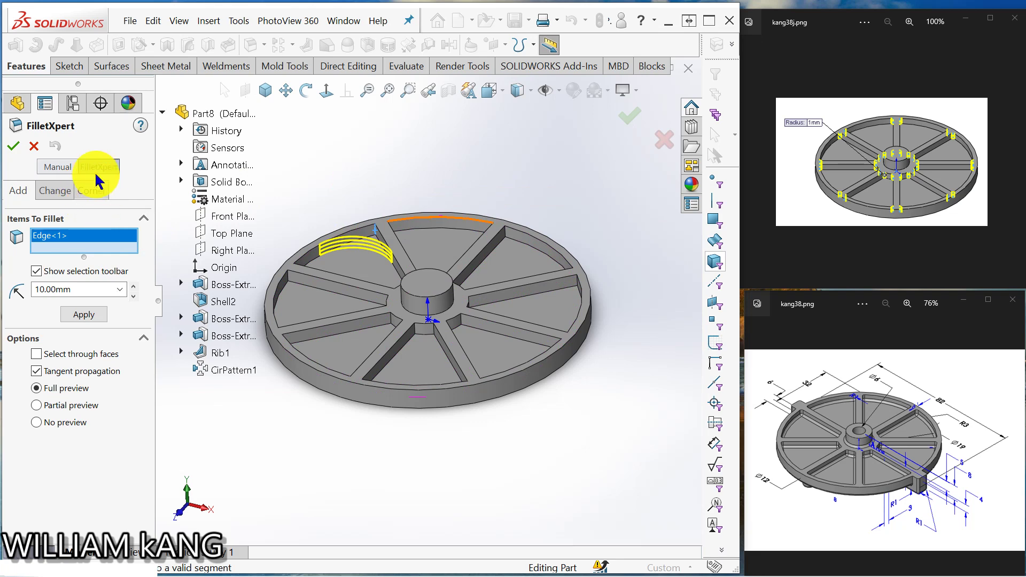
pyautogui.moveTo(81, 289); pyautogui.dragTo(1, 299)
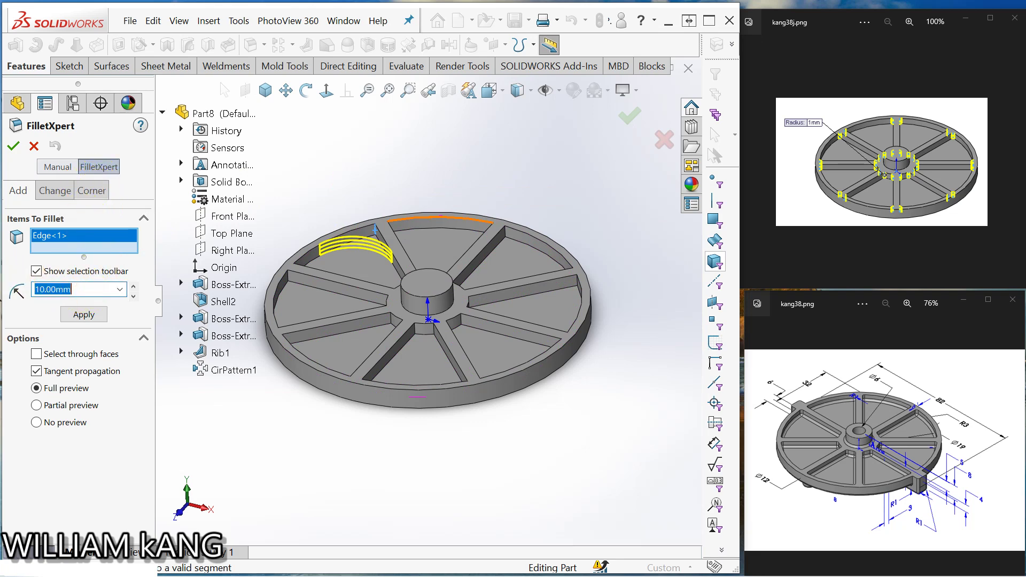
pyautogui.write('1')
pyautogui.press('Return')
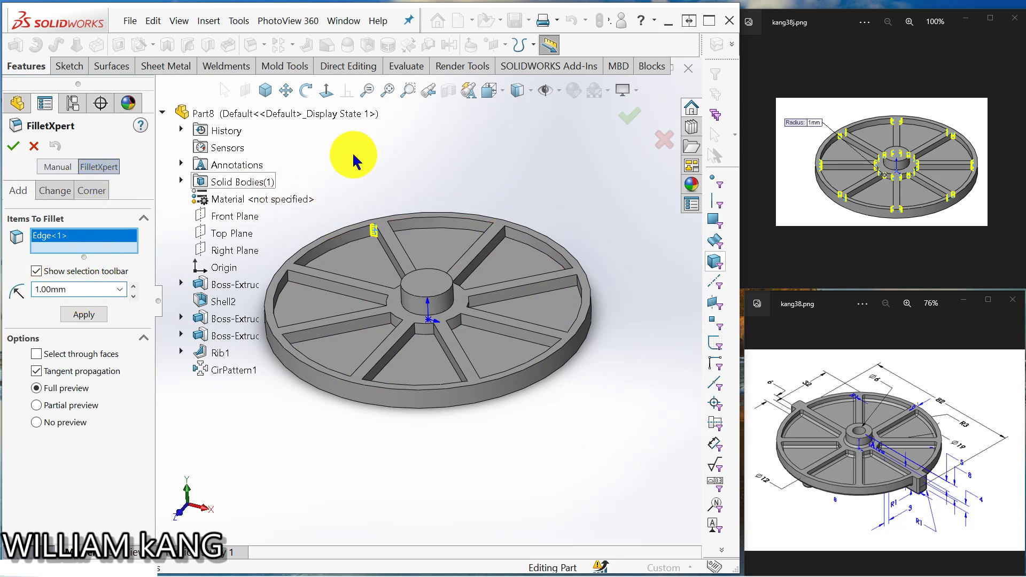
# Step: Restrict selection to edges and add the other 15 vertical corner edges where the eight ribs meet the rim to the fillet
pyautogui.click(715, 205)
pyautogui.moveTo(411, 200); pyautogui.dragTo(324, 392, button='middle')
pyautogui.click(366, 198)
pyautogui.click(315, 259)
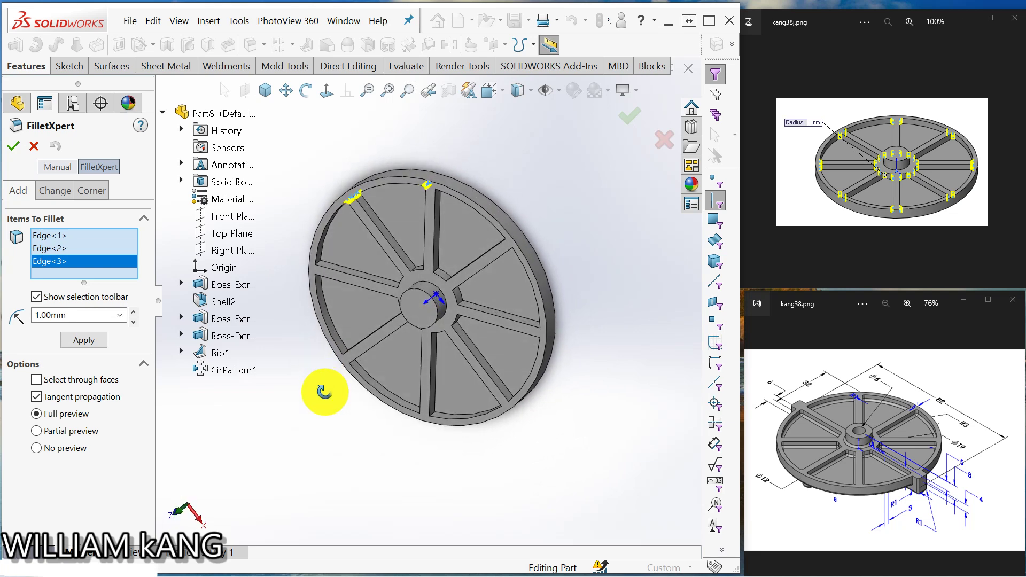
pyautogui.click(319, 267)
pyautogui.moveTo(325, 267); pyautogui.dragTo(351, 327, button='middle')
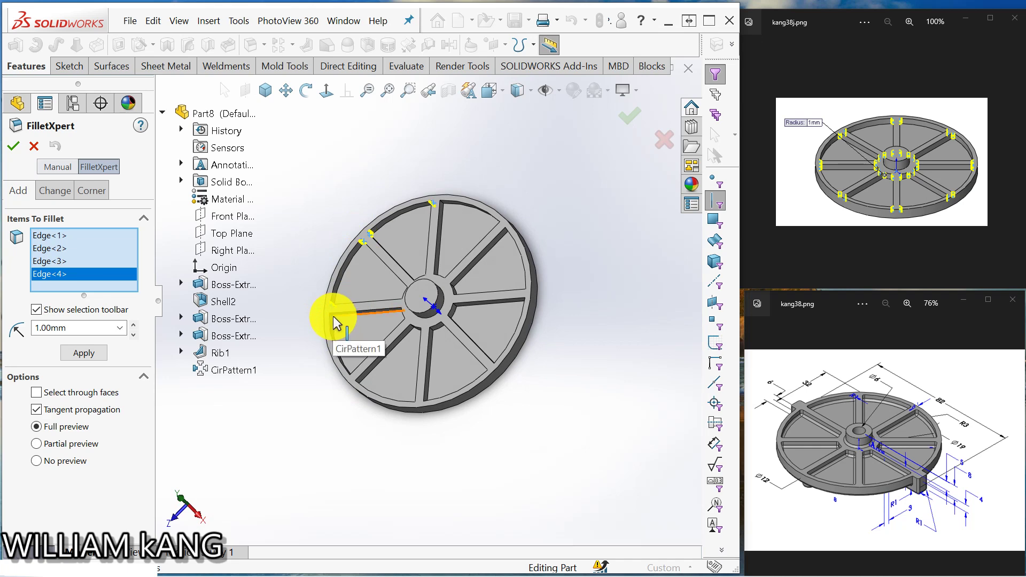
pyautogui.scroll(-4, 334, 322)
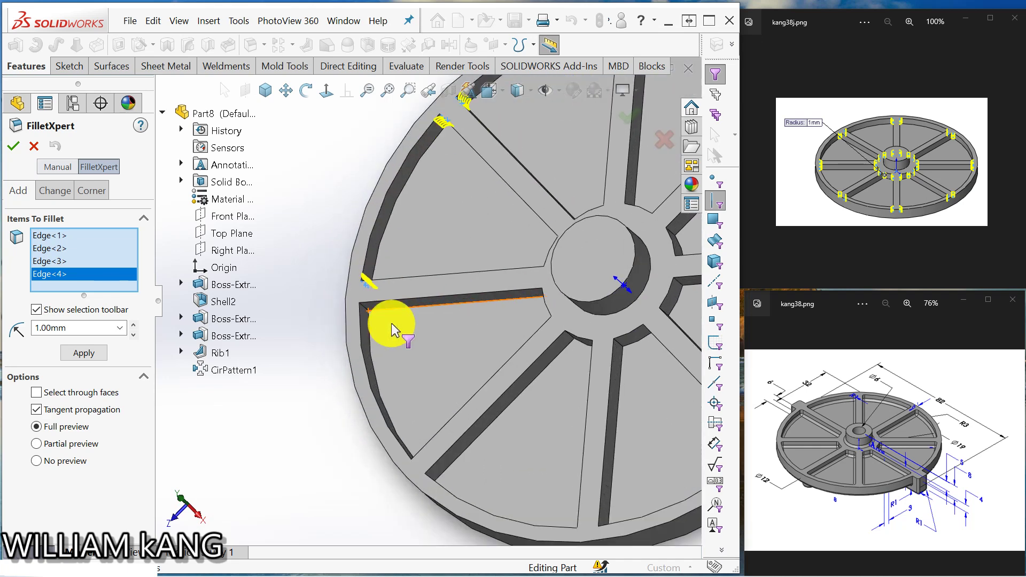
pyautogui.click(365, 312)
pyautogui.moveTo(407, 351); pyautogui.dragTo(348, 463, button='middle')
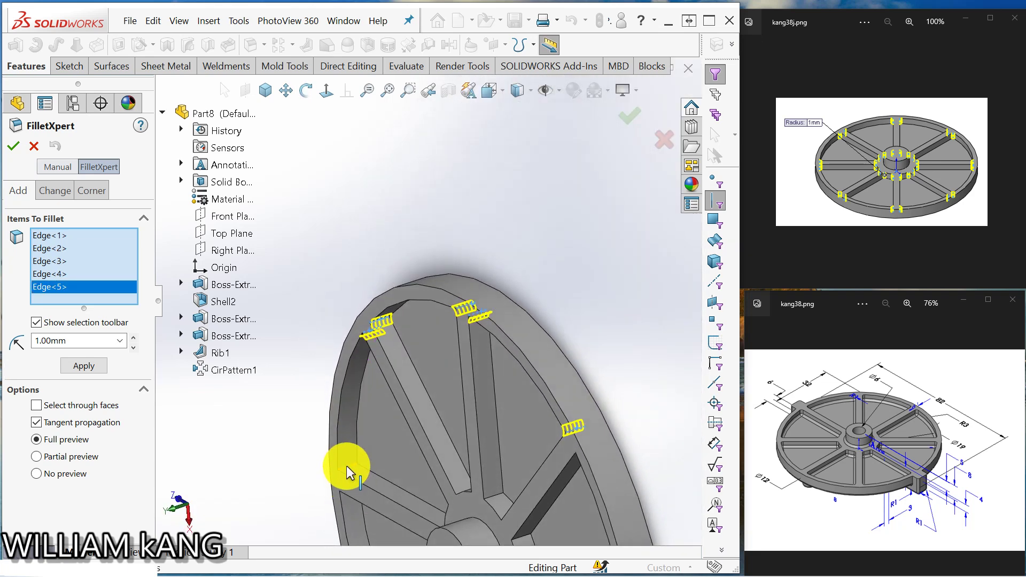
pyautogui.click(347, 472)
pyautogui.moveTo(446, 470); pyautogui.dragTo(675, 344, button='middle')
pyautogui.click(524, 285)
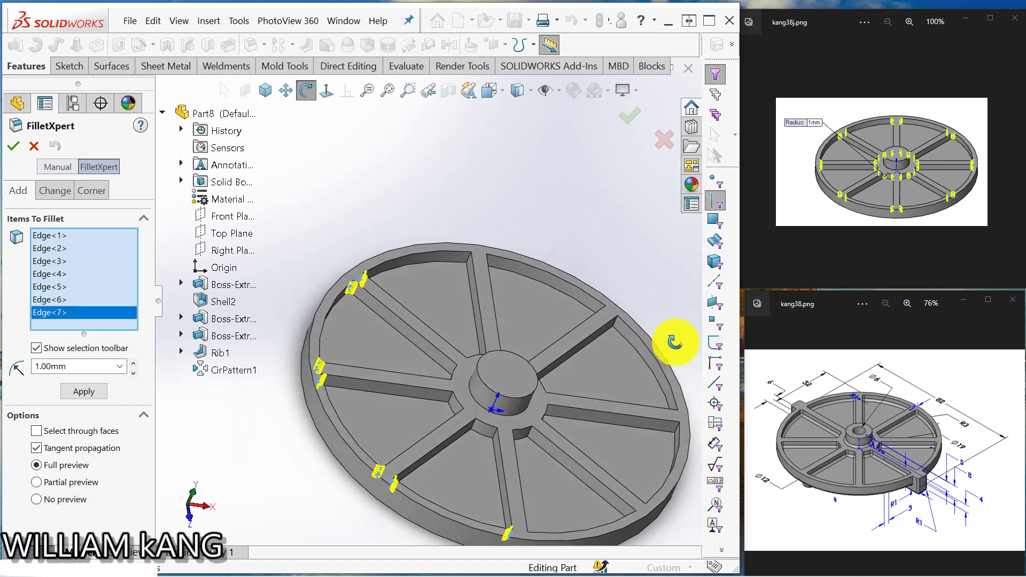
pyautogui.click(470, 270)
pyautogui.moveTo(545, 305); pyautogui.dragTo(655, 366, button='middle')
pyautogui.click(553, 280)
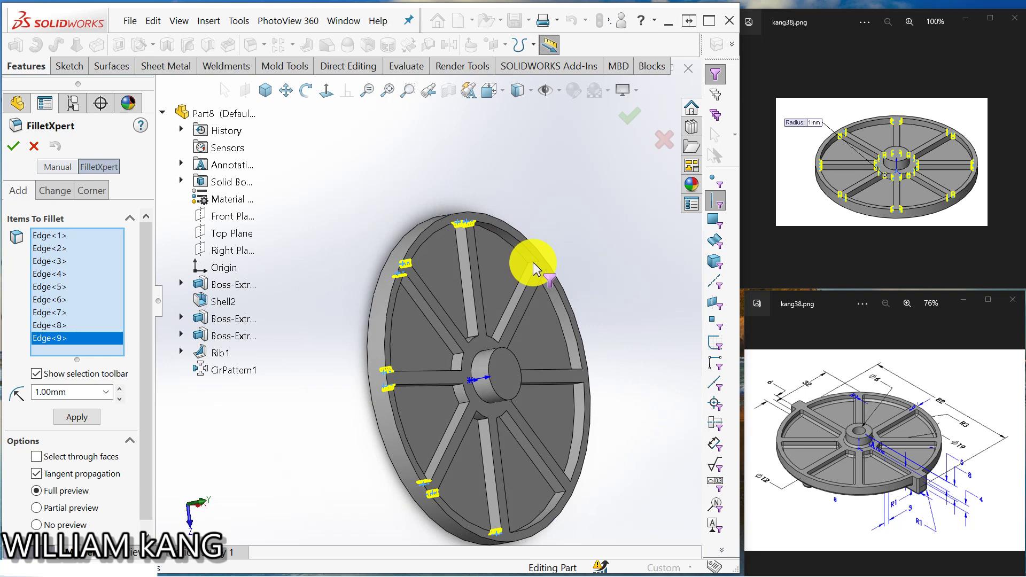
pyautogui.click(550, 302)
pyautogui.moveTo(549, 304); pyautogui.dragTo(588, 367, button='middle')
pyautogui.click(592, 380)
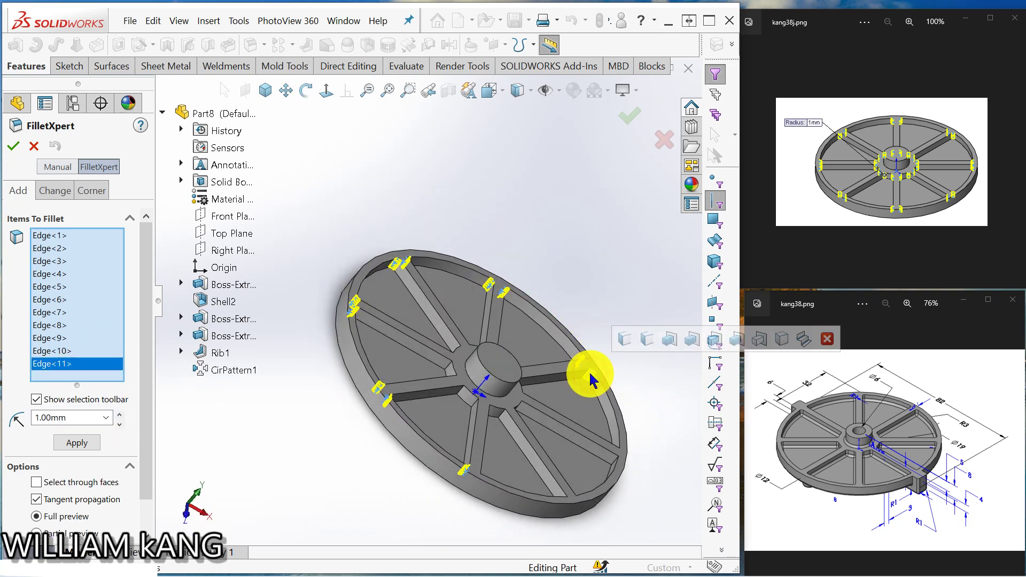
pyautogui.moveTo(600, 460); pyautogui.dragTo(608, 352, button='middle')
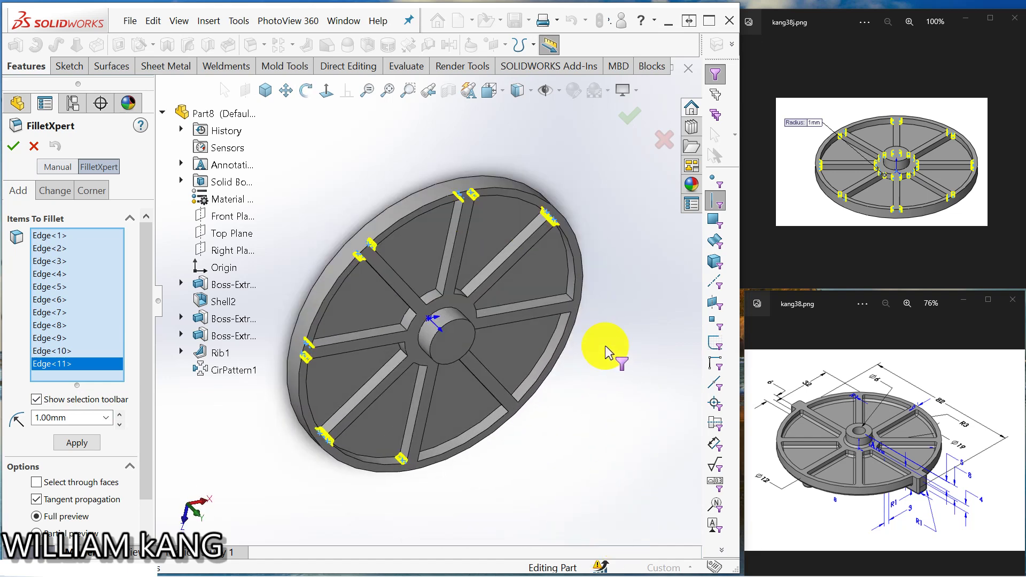
pyautogui.click(570, 301)
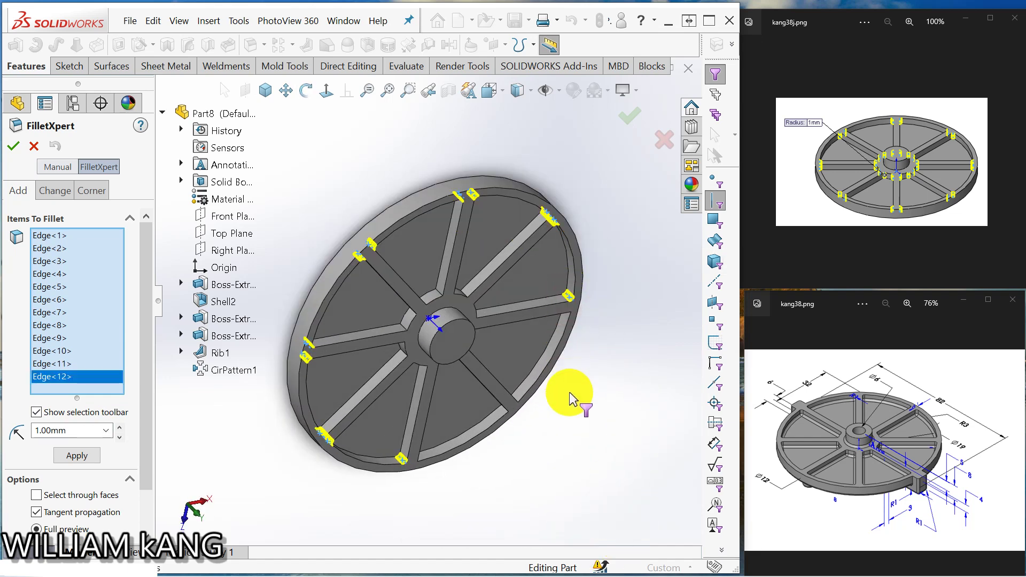
pyautogui.moveTo(572, 396); pyautogui.dragTo(604, 297, button='middle')
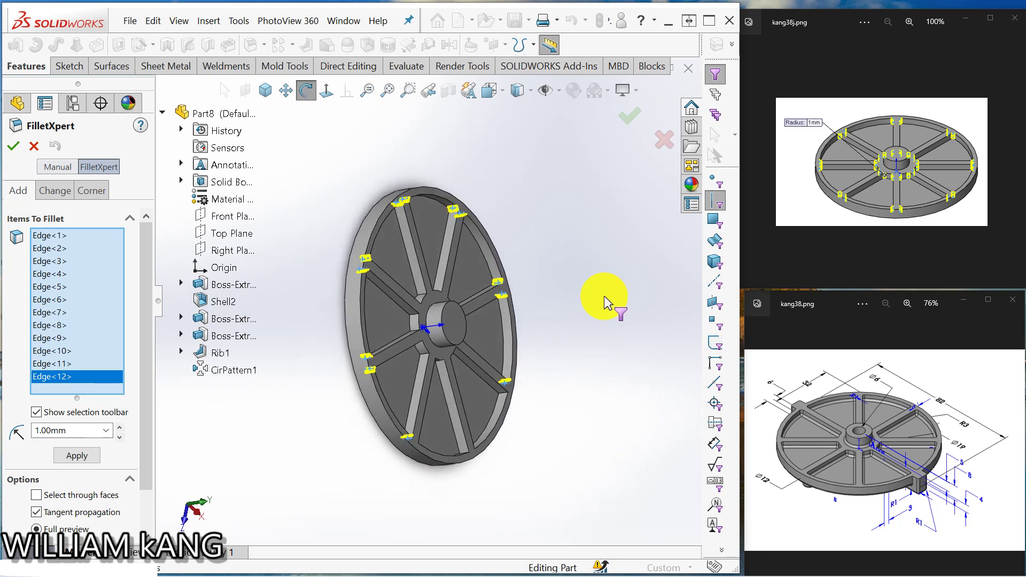
pyautogui.click(502, 397)
pyautogui.moveTo(577, 435); pyautogui.dragTo(440, 497, button='middle')
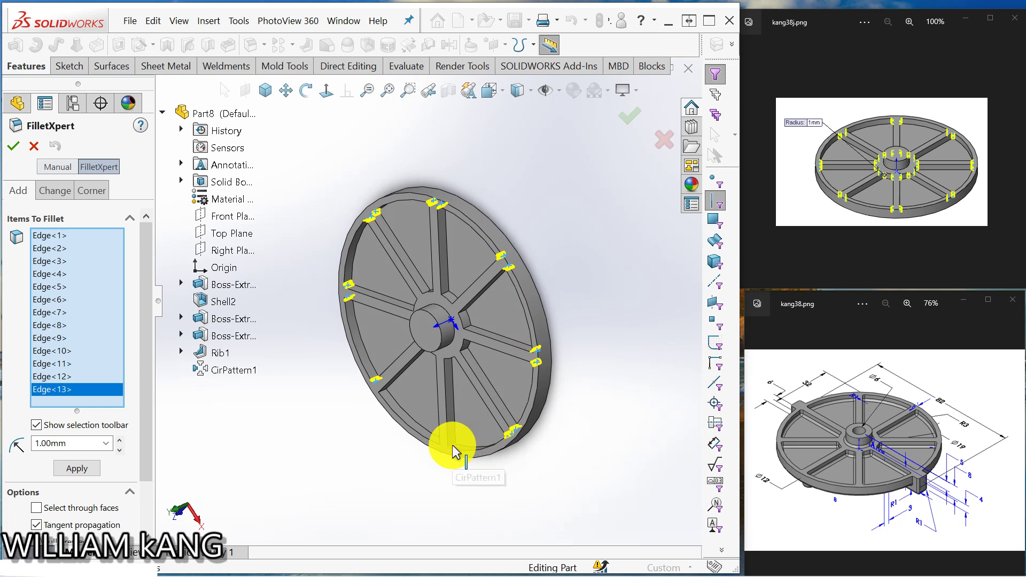
pyautogui.click(453, 450)
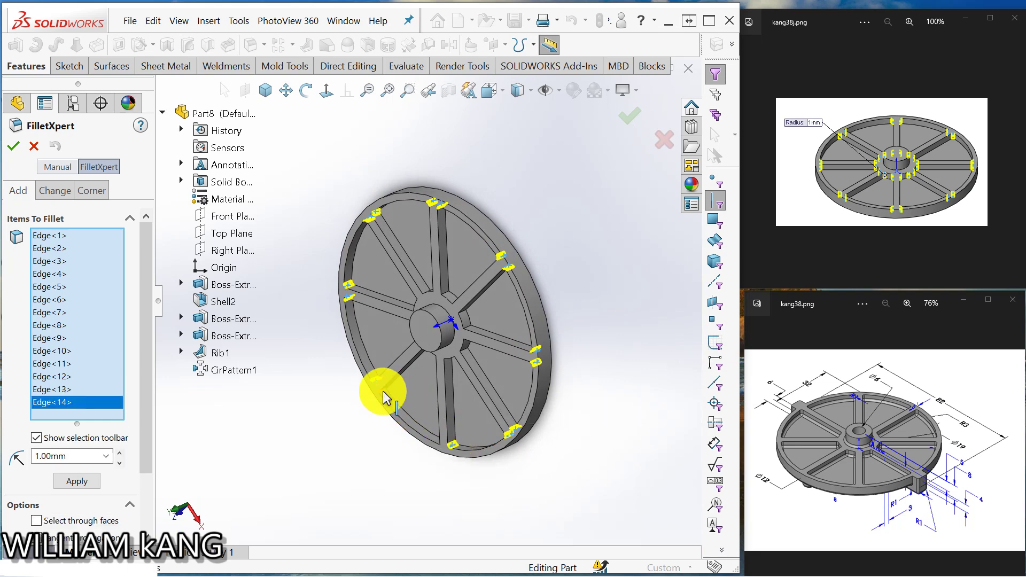
pyautogui.click(384, 396)
pyautogui.moveTo(403, 417); pyautogui.dragTo(481, 485, button='middle')
pyautogui.click(362, 395)
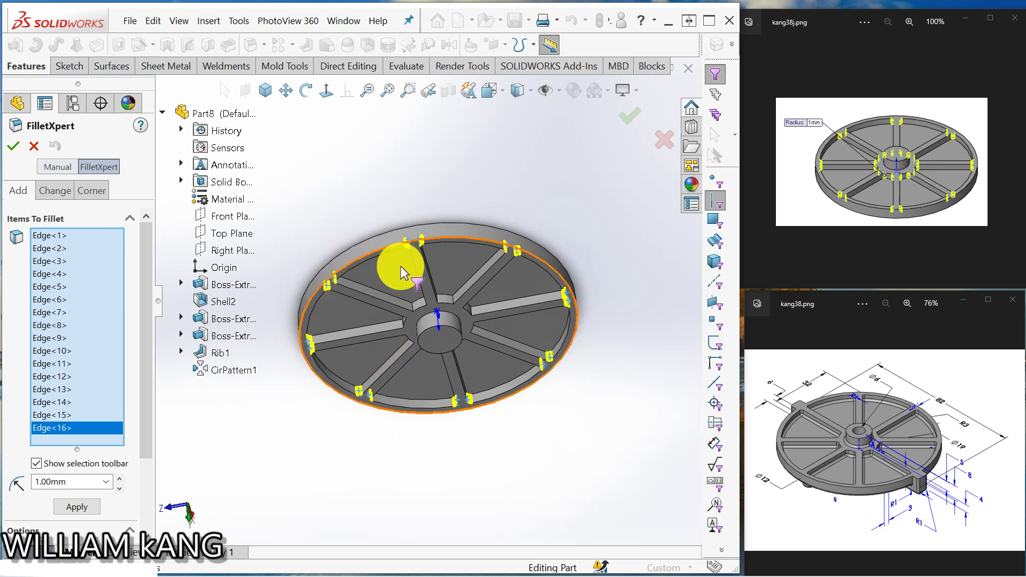
# Step: Add the 16 vertical corner edges where the eight ribs meet the ring around the hub and complete the 1 mm fillet
pyautogui.moveTo(361, 153); pyautogui.dragTo(499, 298, button='middle')
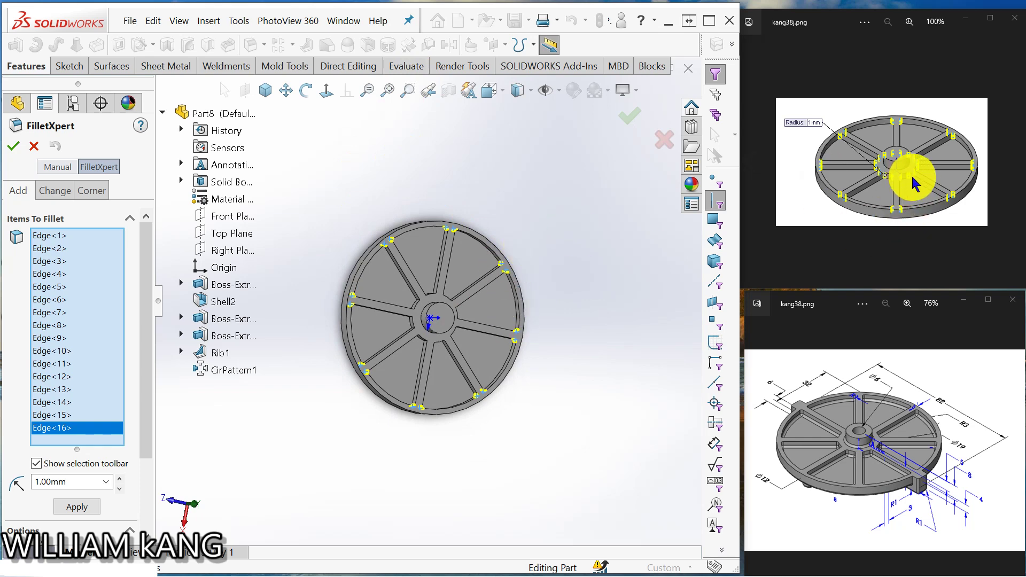
pyautogui.moveTo(646, 351); pyautogui.dragTo(573, 239, button='middle')
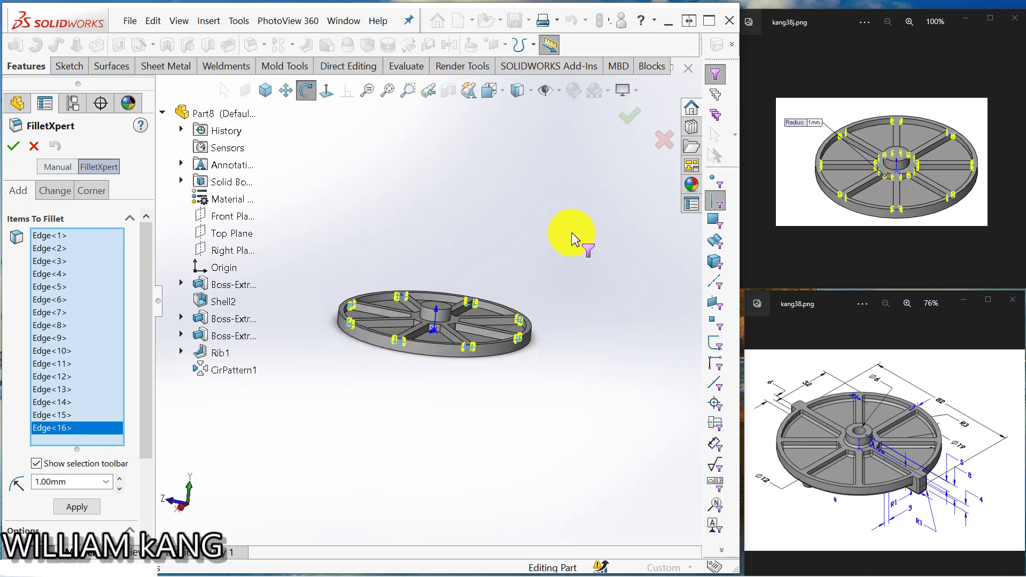
pyautogui.click(432, 334)
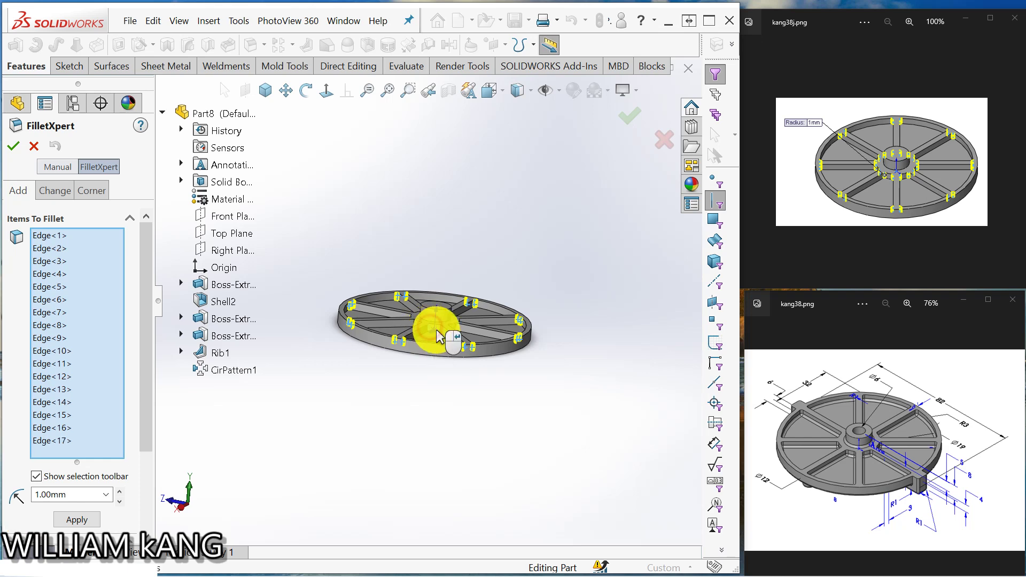
pyautogui.click(427, 325)
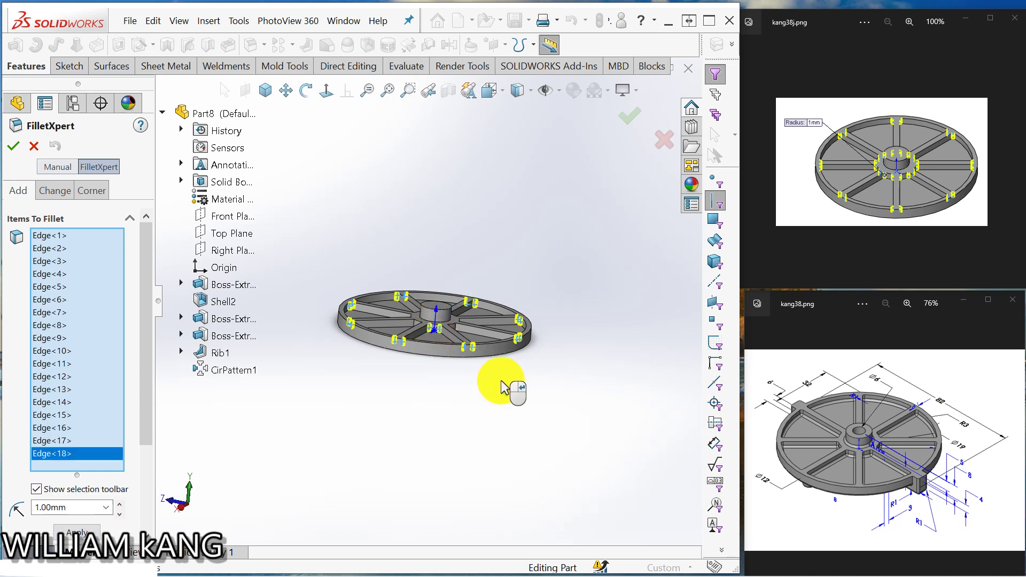
pyautogui.moveTo(508, 389); pyautogui.dragTo(422, 399, button='middle')
pyautogui.scroll(-6, 446, 378)
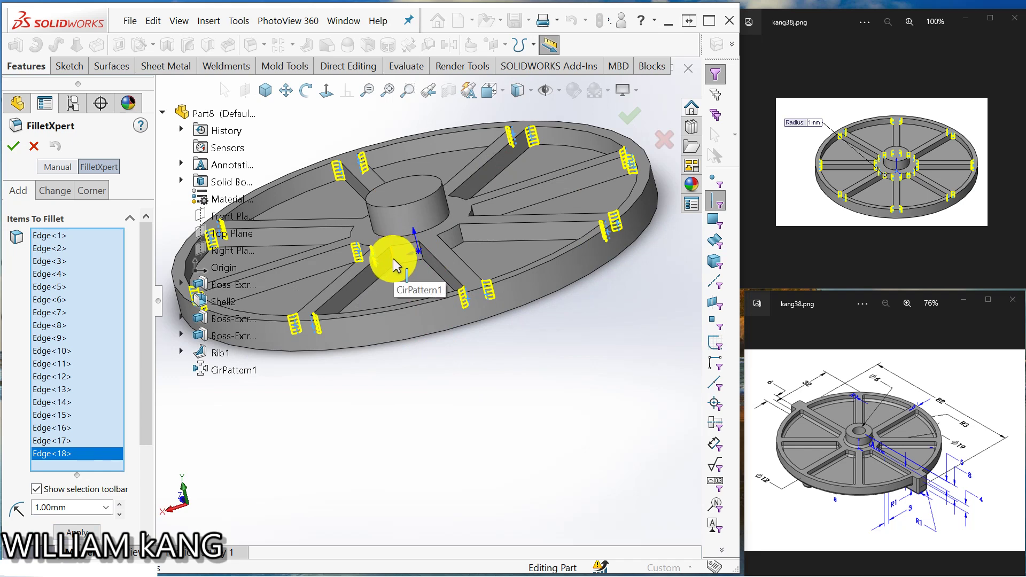
pyautogui.click(406, 261)
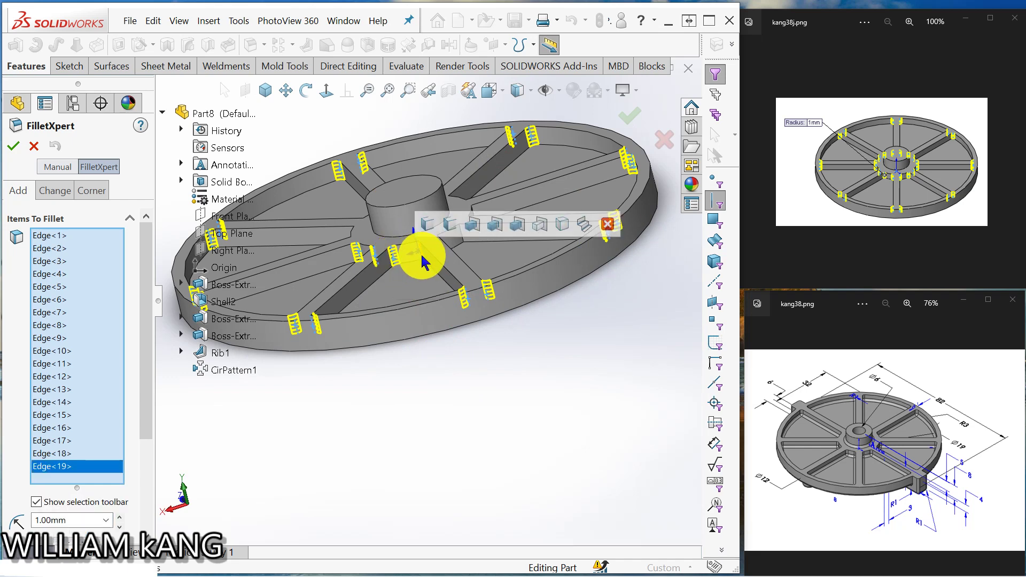
pyautogui.click(421, 256)
pyautogui.moveTo(528, 332); pyautogui.dragTo(456, 348, button='middle')
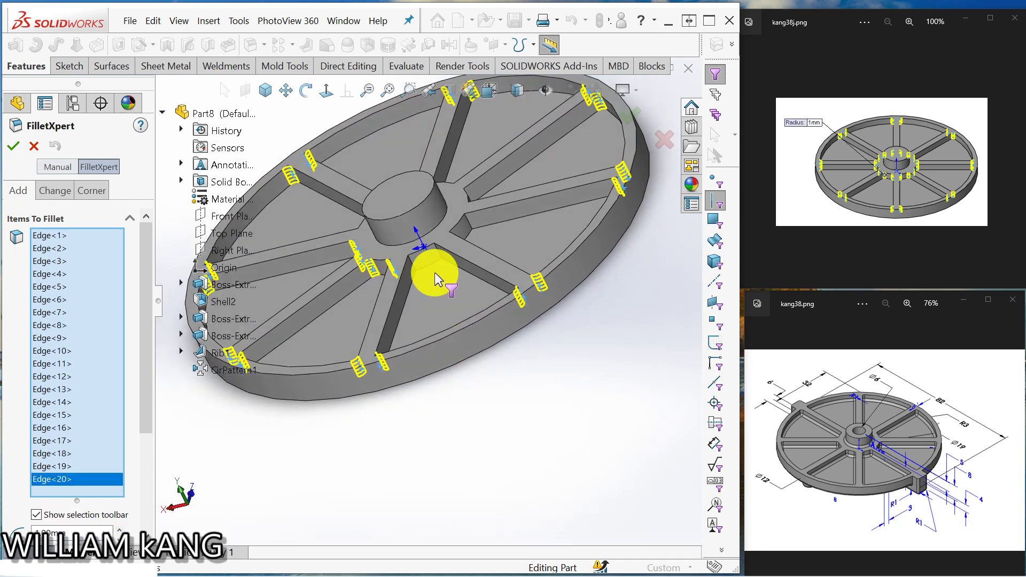
pyautogui.click(416, 269)
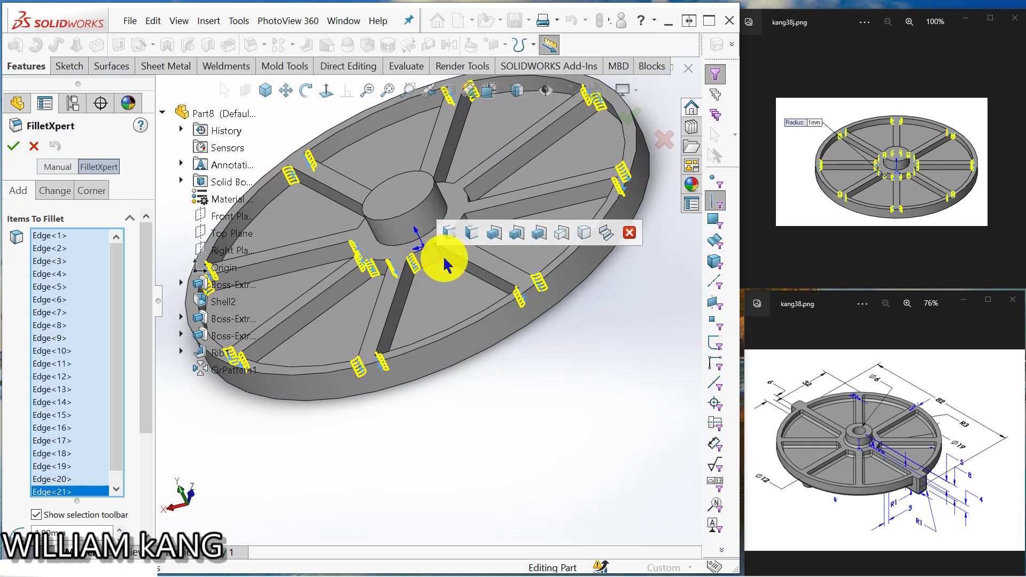
pyautogui.click(441, 262)
pyautogui.moveTo(566, 318); pyautogui.dragTo(526, 400, button='middle')
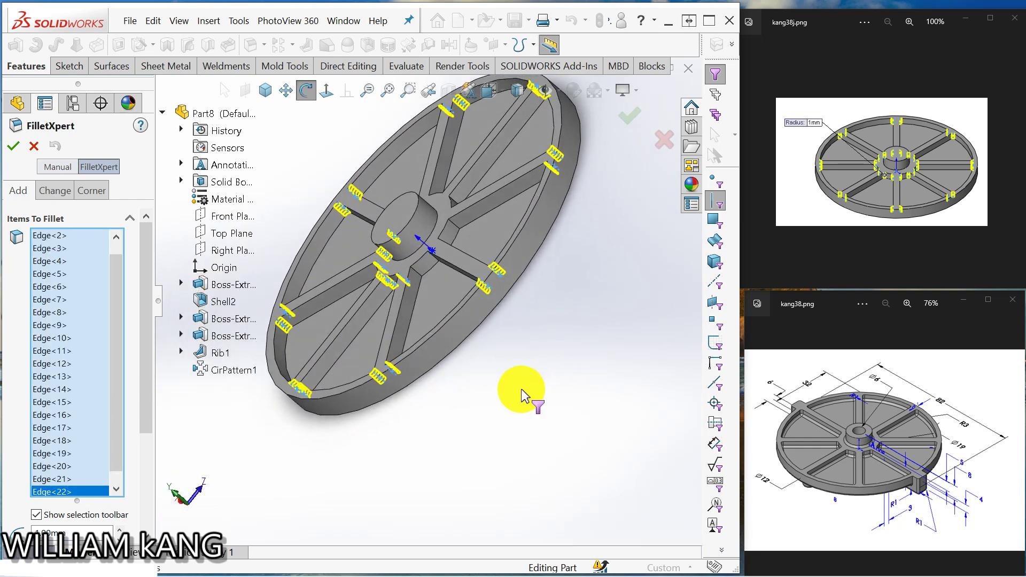
pyautogui.click(416, 275)
pyautogui.moveTo(420, 270)
pyautogui.mouseDown(button='middle')
pyautogui.moveTo(443, 243)
pyautogui.moveTo(447, 260)
pyautogui.mouseUp(button='middle')
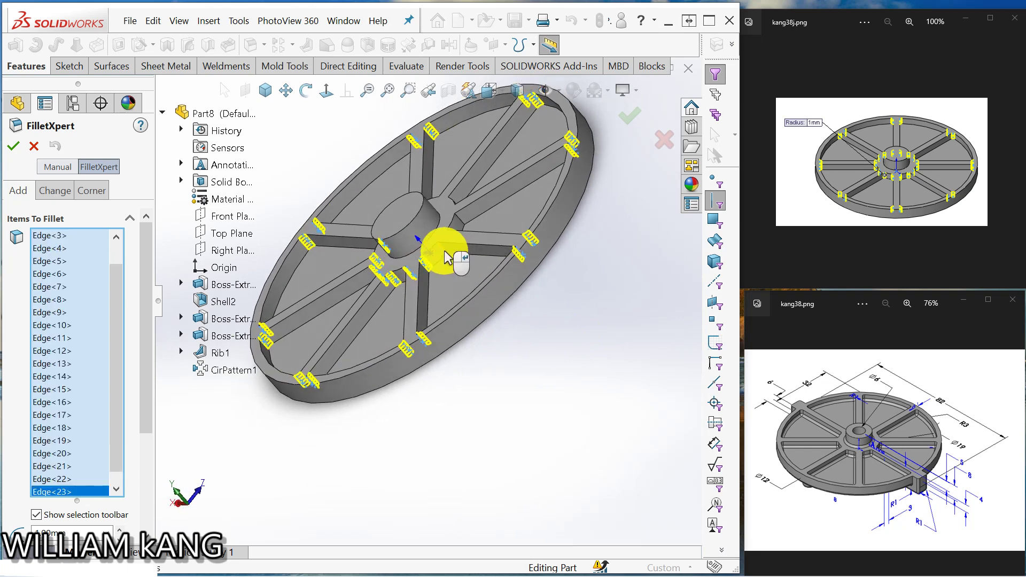
pyautogui.click(451, 248)
pyautogui.moveTo(526, 270); pyautogui.dragTo(458, 303, button='middle')
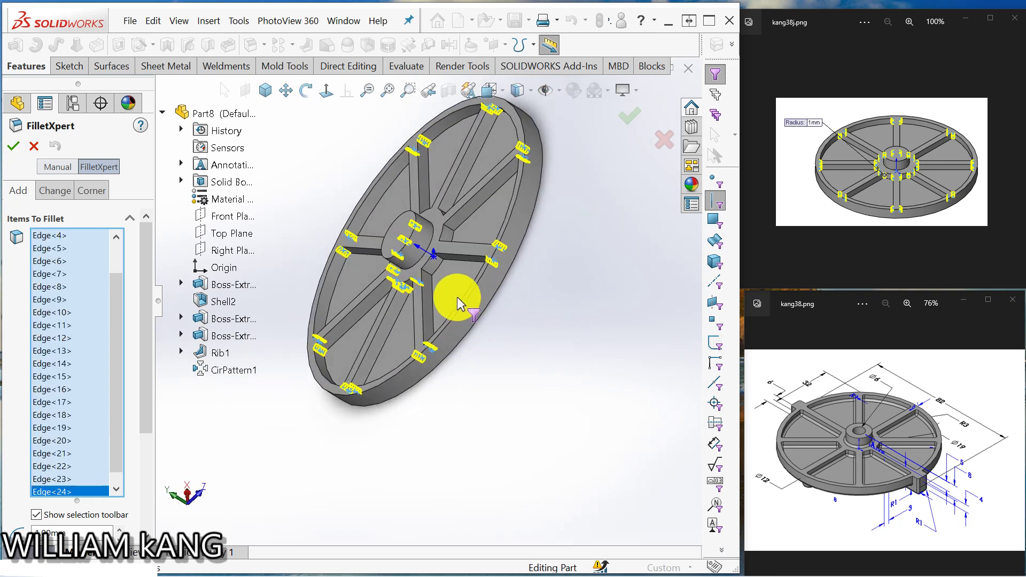
pyautogui.click(441, 264)
pyautogui.click(454, 247)
pyautogui.moveTo(522, 272); pyautogui.dragTo(470, 326, button='middle')
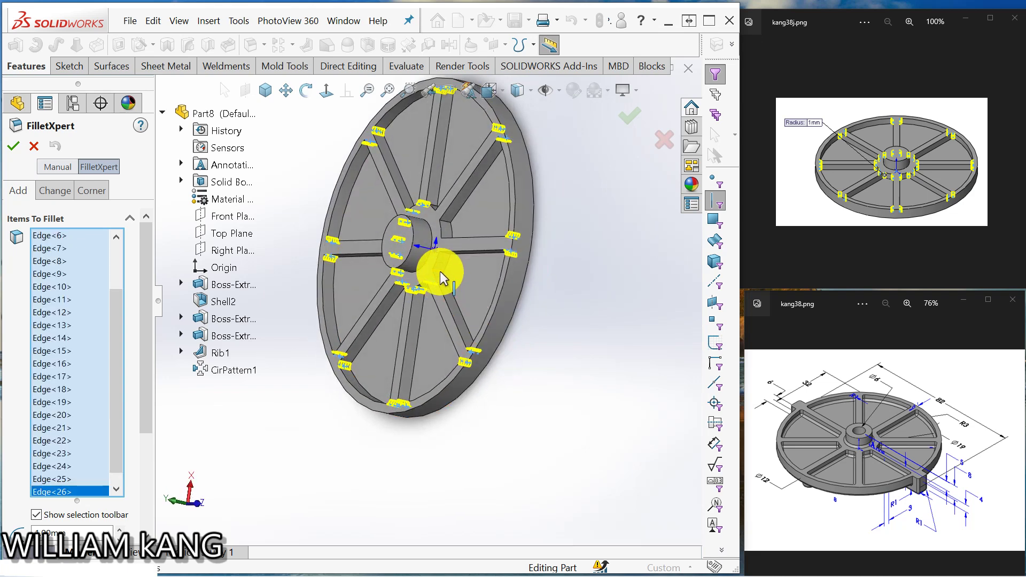
pyautogui.click(453, 260)
pyautogui.click(451, 252)
pyautogui.moveTo(450, 253)
pyautogui.mouseDown(button='middle')
pyautogui.moveTo(471, 278)
pyautogui.moveTo(470, 323)
pyautogui.moveTo(453, 266)
pyautogui.mouseUp(button='middle')
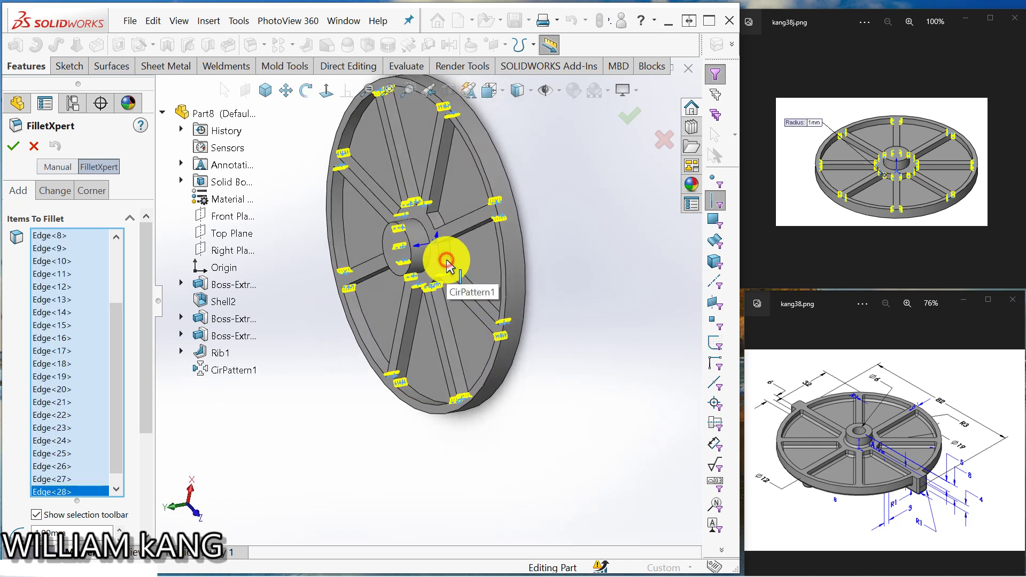
pyautogui.click(449, 249)
pyautogui.click(451, 225)
pyautogui.moveTo(468, 243); pyautogui.dragTo(487, 321, button='middle')
pyautogui.click(457, 238)
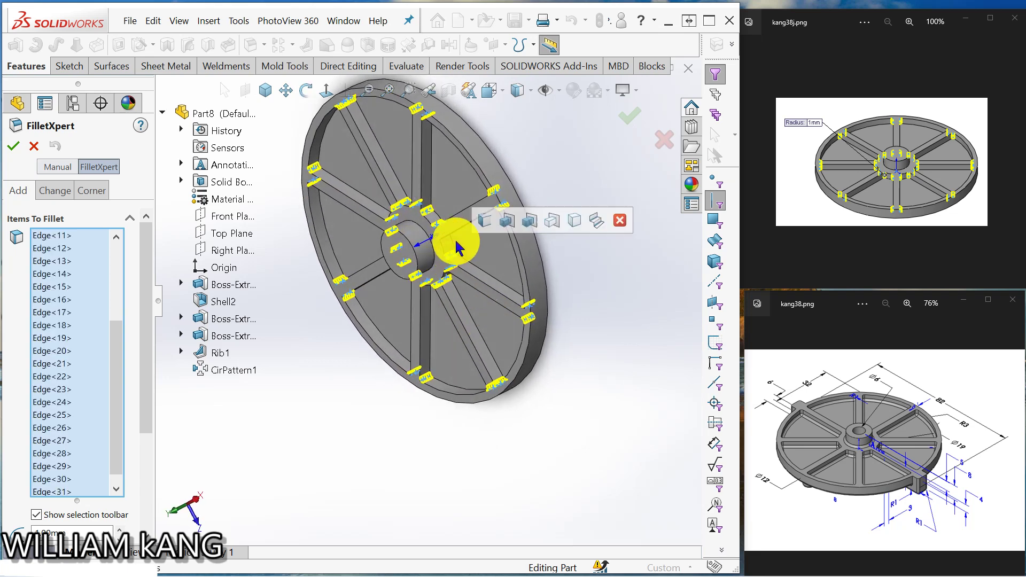
pyautogui.moveTo(456, 237); pyautogui.dragTo(521, 136, button='middle')
pyautogui.click(443, 247)
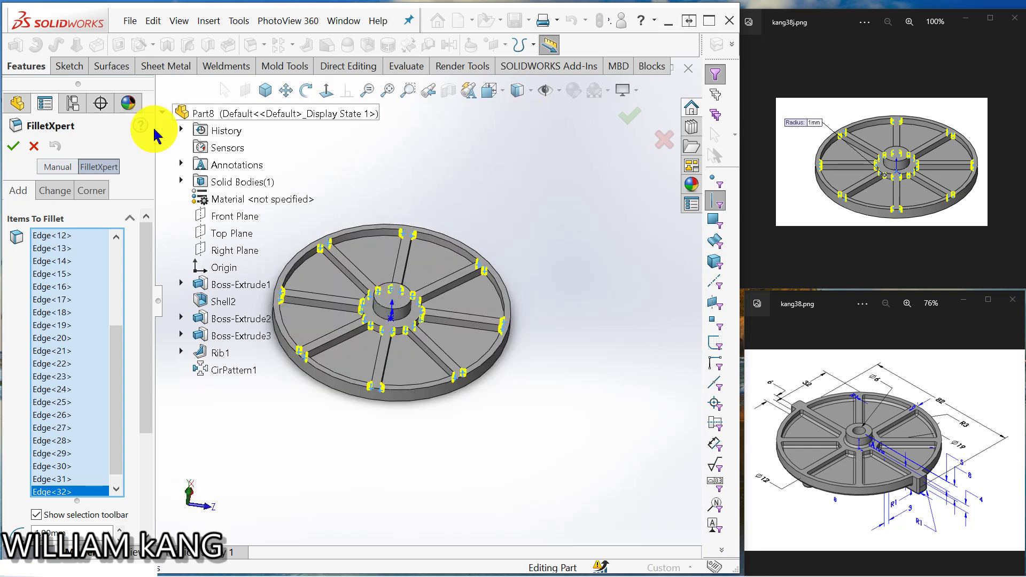
pyautogui.click(20, 145)
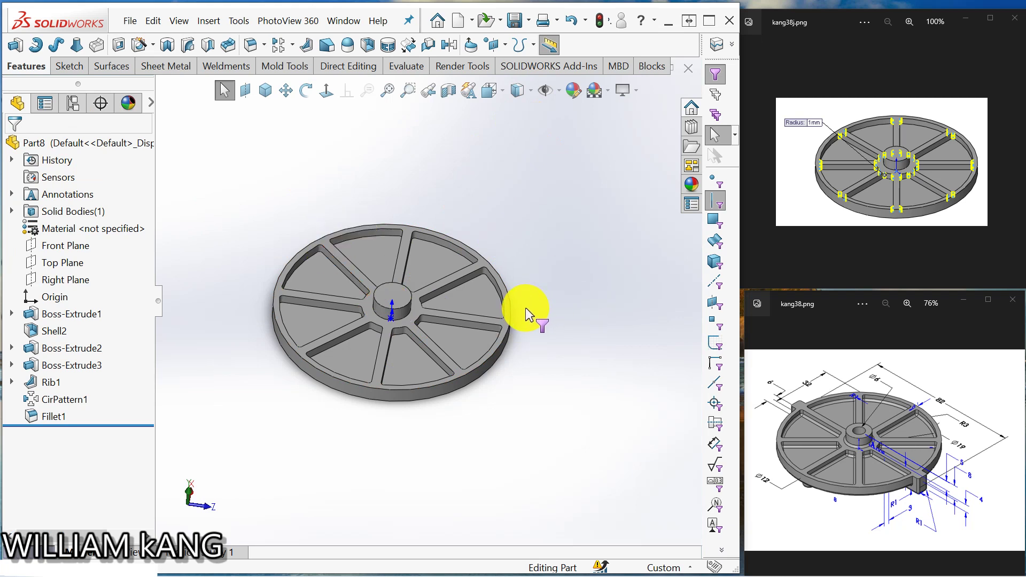
# Step: Clear the selection filters and fillet the eight pocket floor faces between the ribs with a 1 mm radius
pyautogui.click(720, 99)
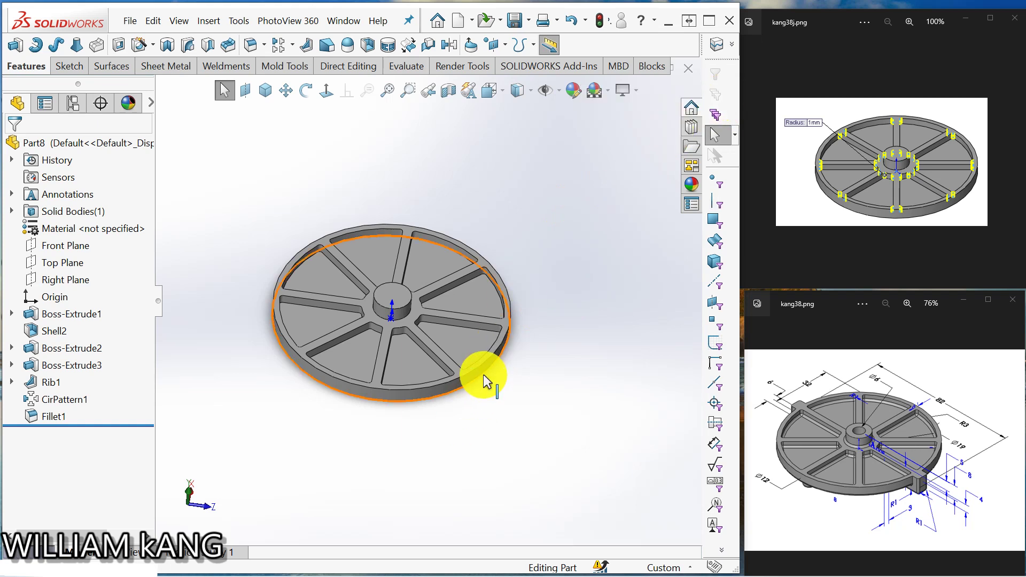
pyautogui.click(1011, 167)
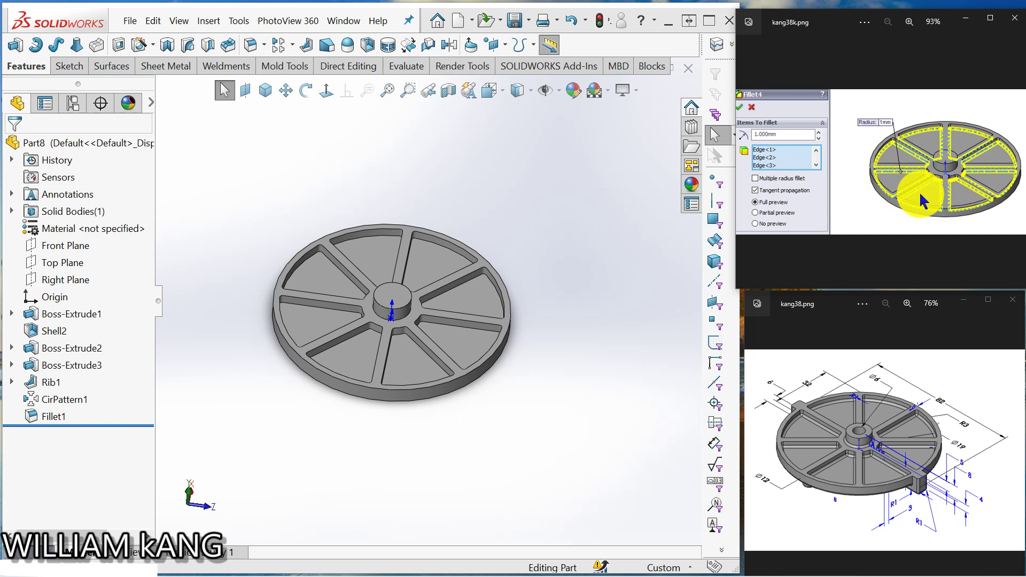
pyautogui.click(251, 48)
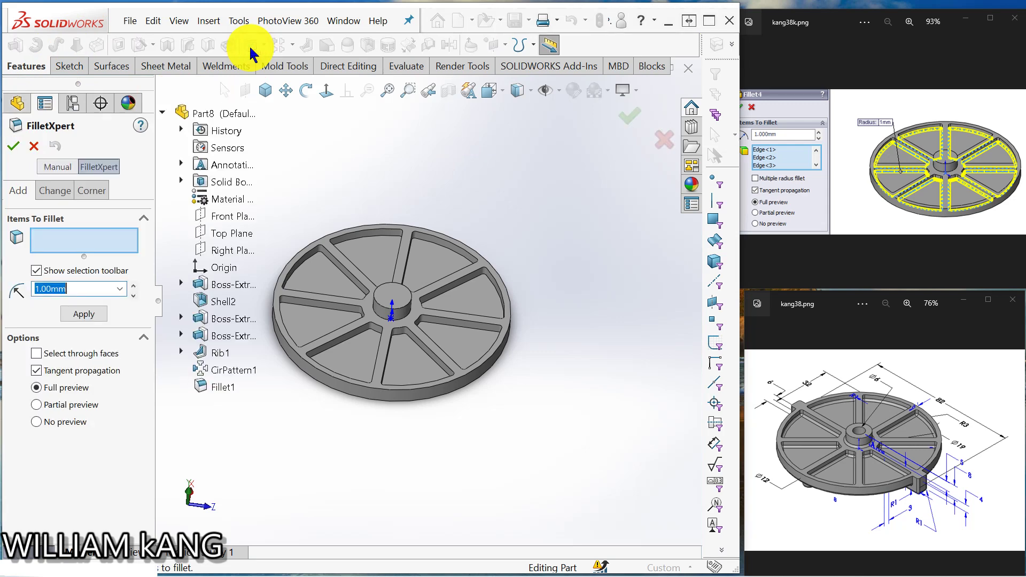
pyautogui.moveTo(426, 162); pyautogui.dragTo(348, 252, button='middle')
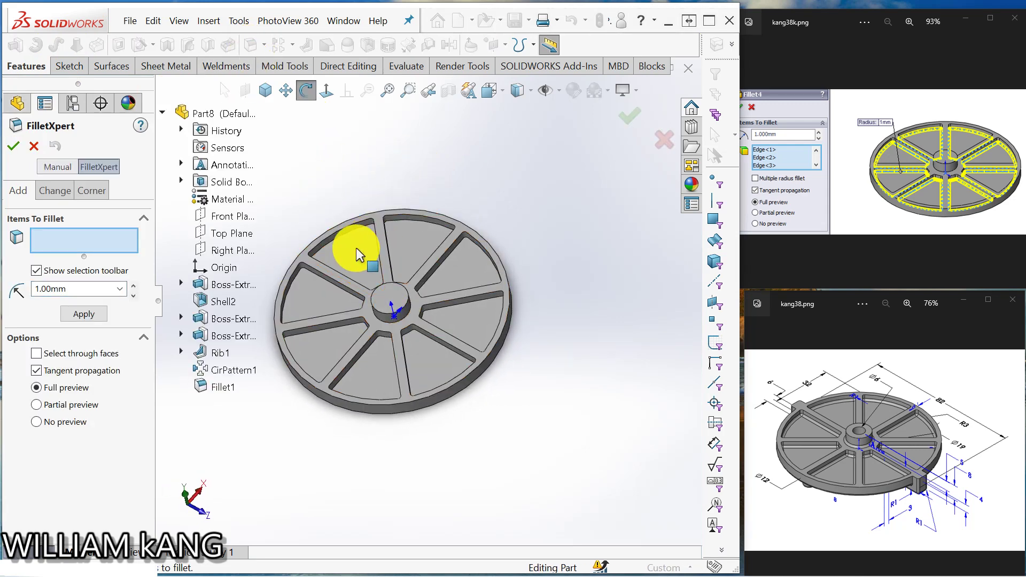
pyautogui.click(361, 258)
pyautogui.click(408, 250)
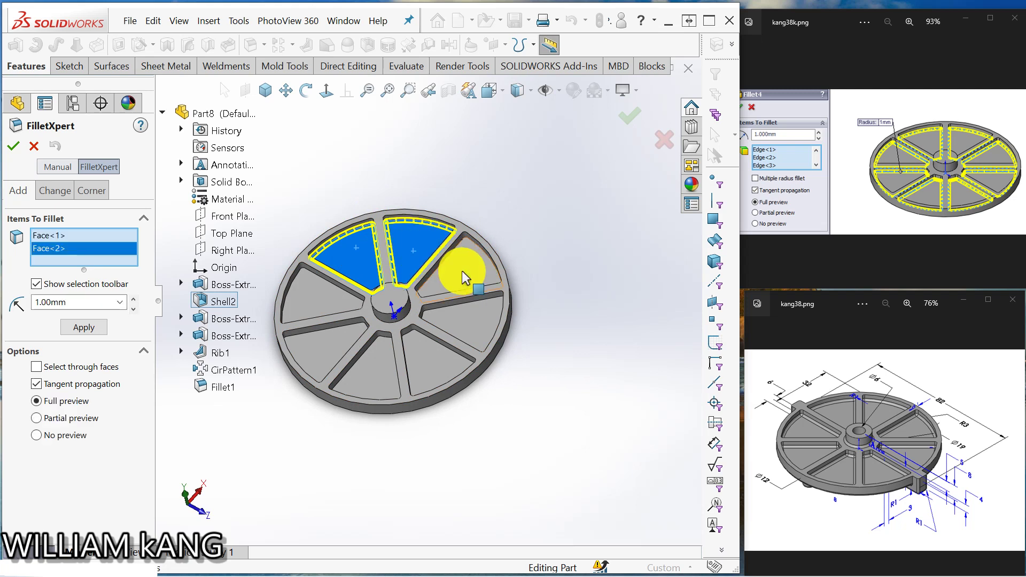
pyautogui.click(466, 284)
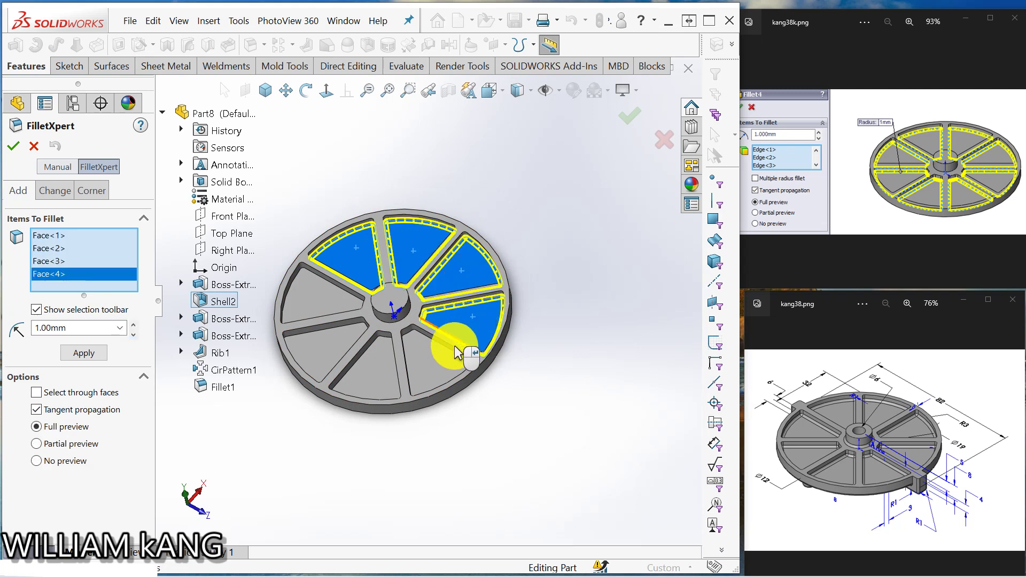
pyautogui.click(412, 360)
pyautogui.click(372, 372)
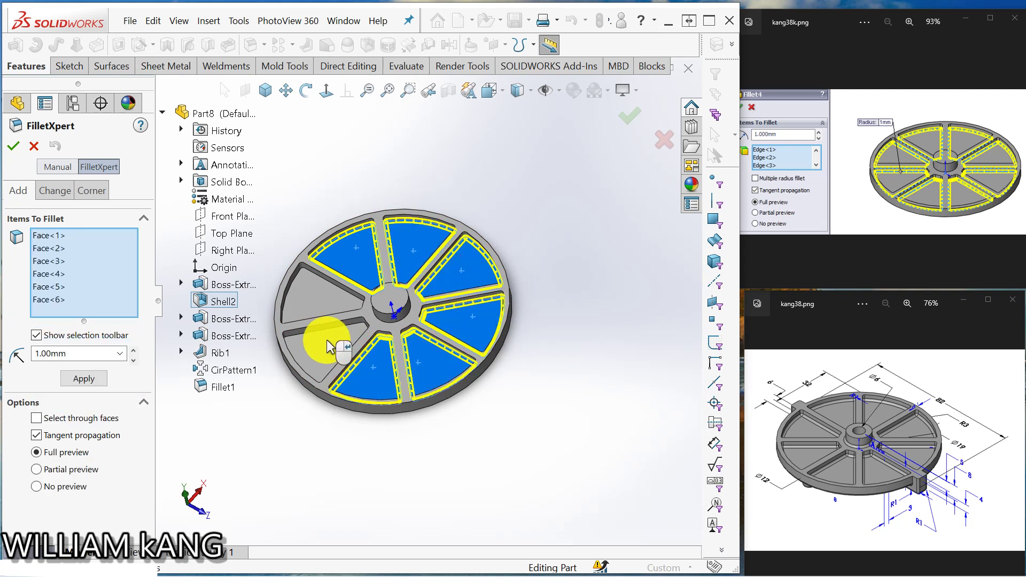
pyautogui.click(336, 343)
pyautogui.click(314, 294)
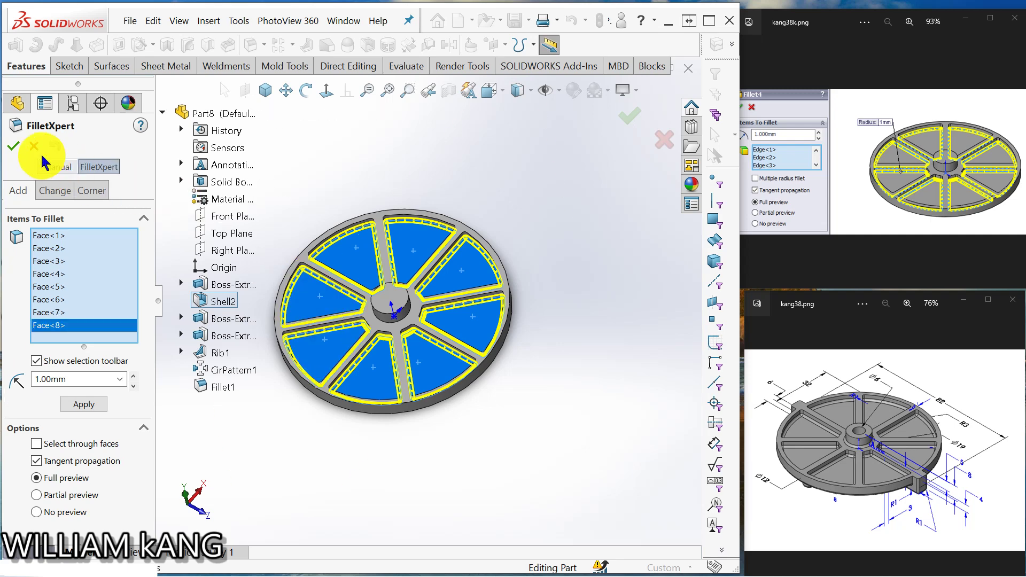
pyautogui.click(13, 146)
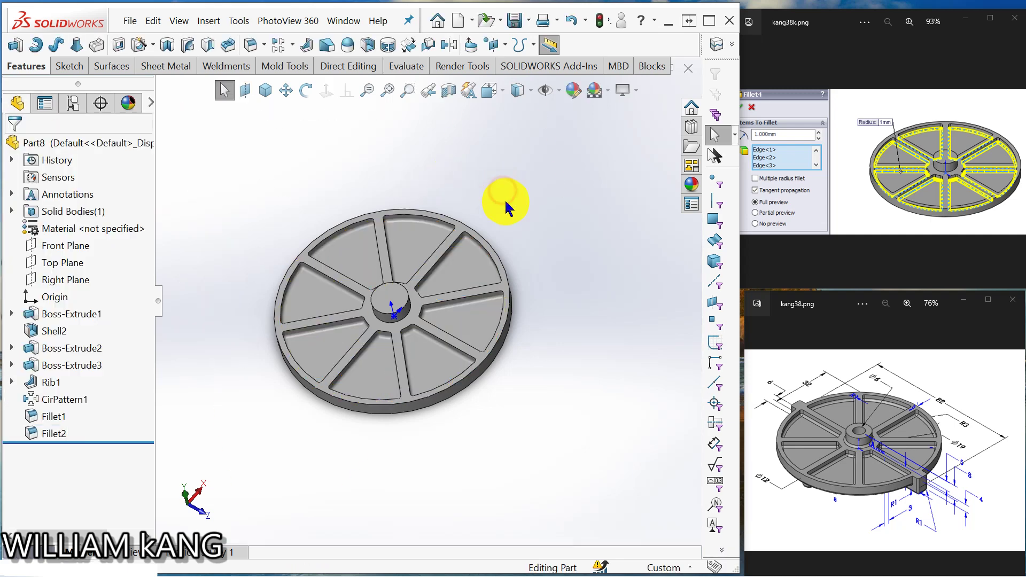
# Step: Bring up the next reference images, kang38l.png and kang38a1.png
pyautogui.moveTo(508, 206); pyautogui.dragTo(531, 178, button='middle')
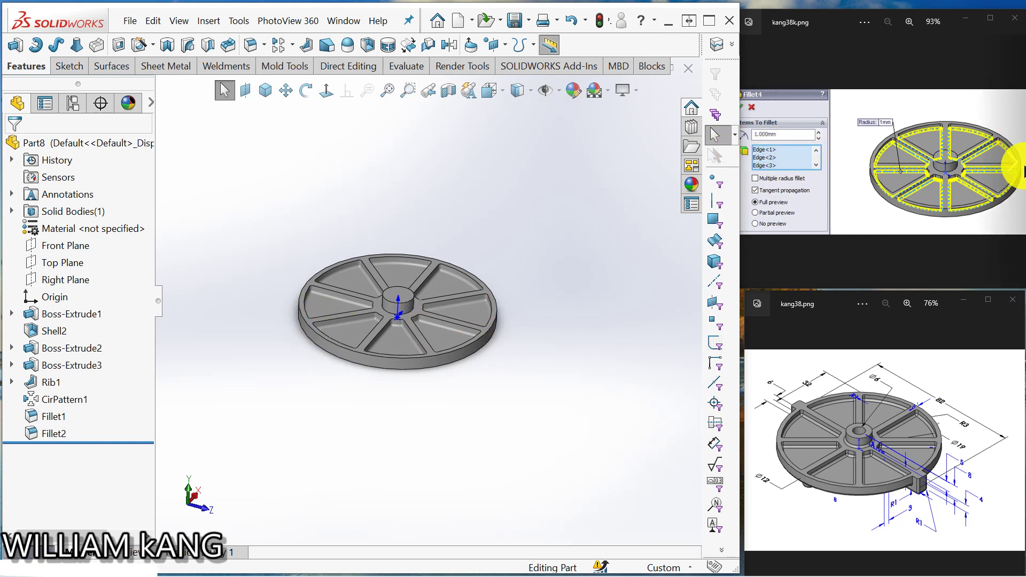
pyautogui.click(1021, 169)
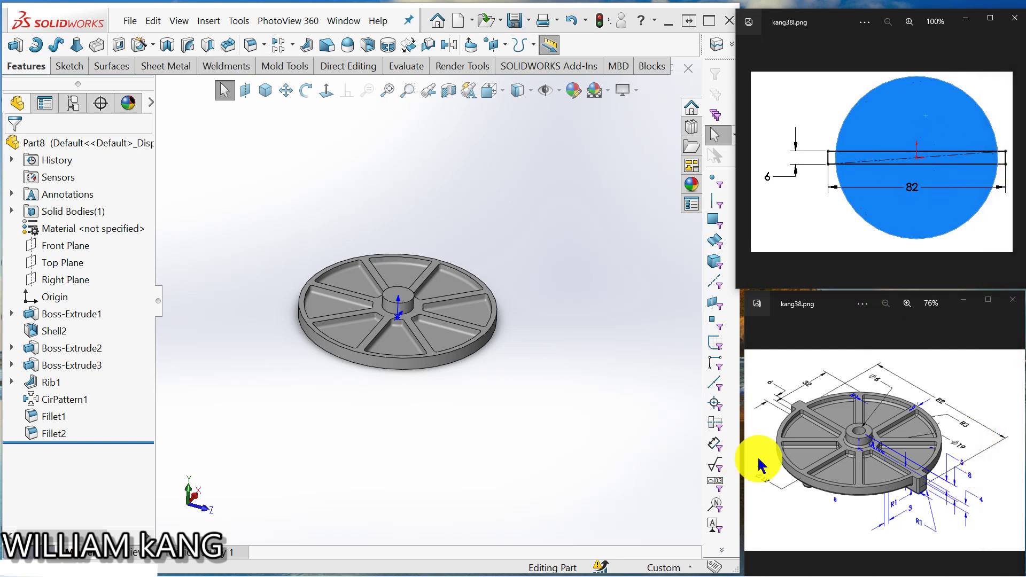
pyautogui.click(1019, 452)
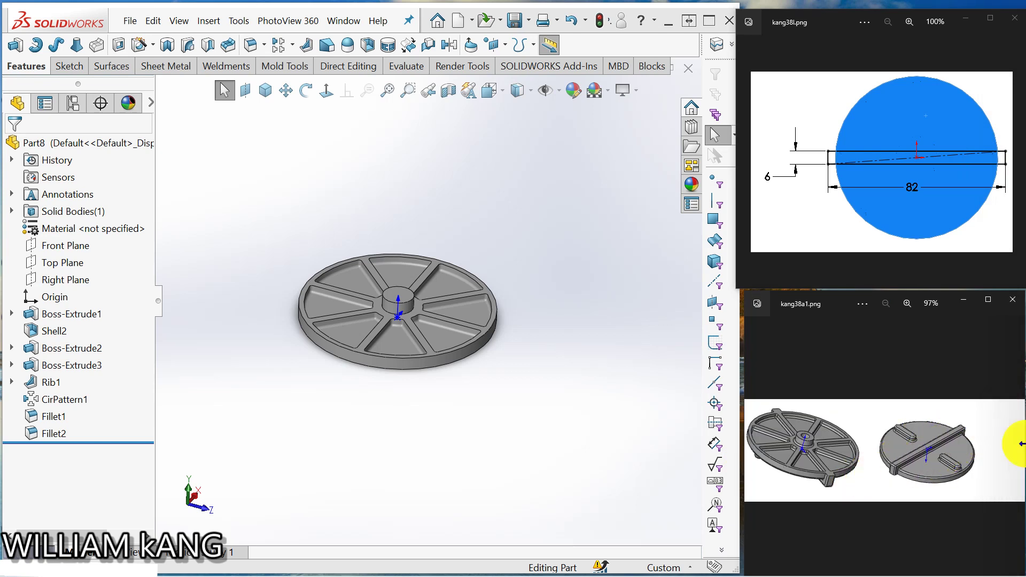
# Step: Start a sketch on the wheel's flat back face, viewed normal to it, with the model shown in wireframe
pyautogui.moveTo(469, 396); pyautogui.dragTo(522, 119, button='middle')
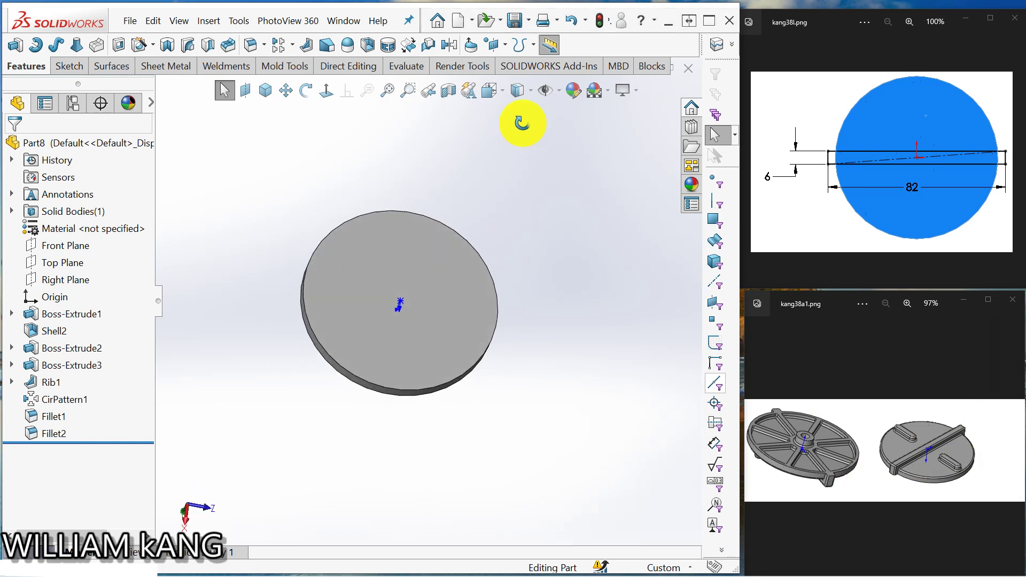
pyautogui.click(432, 281)
pyautogui.click(487, 250)
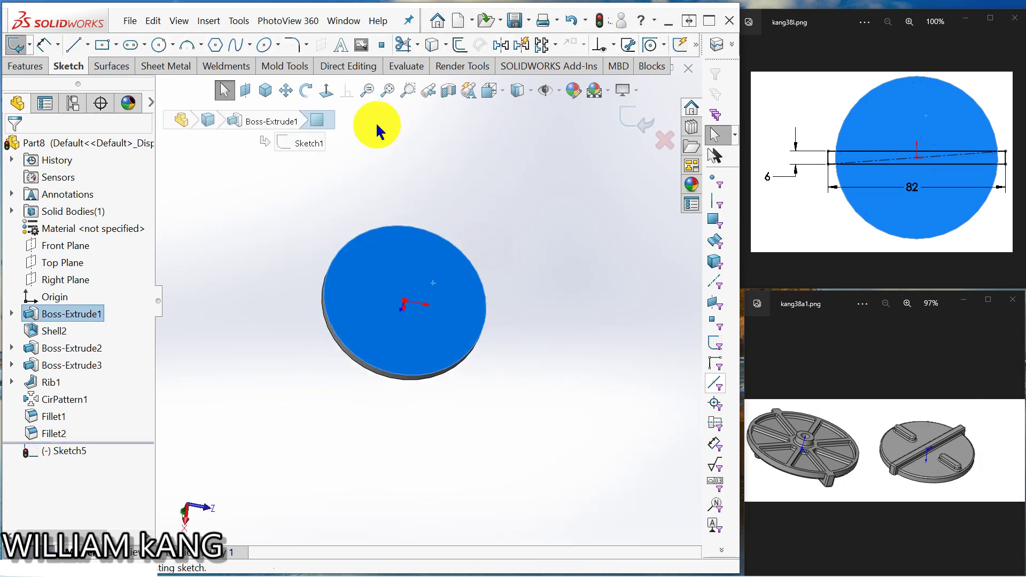
pyautogui.click(327, 92)
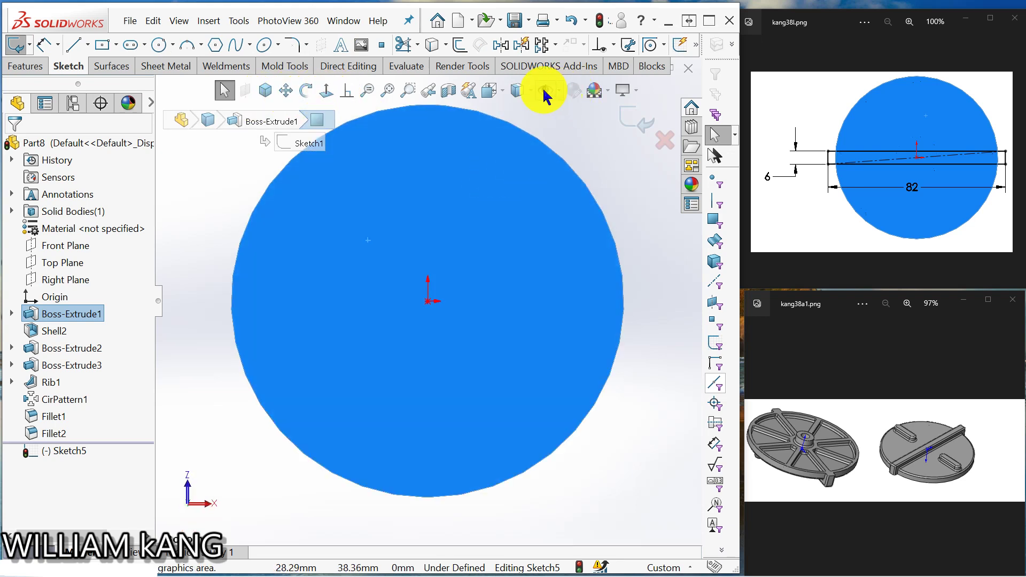
pyautogui.click(531, 90)
pyautogui.click(517, 194)
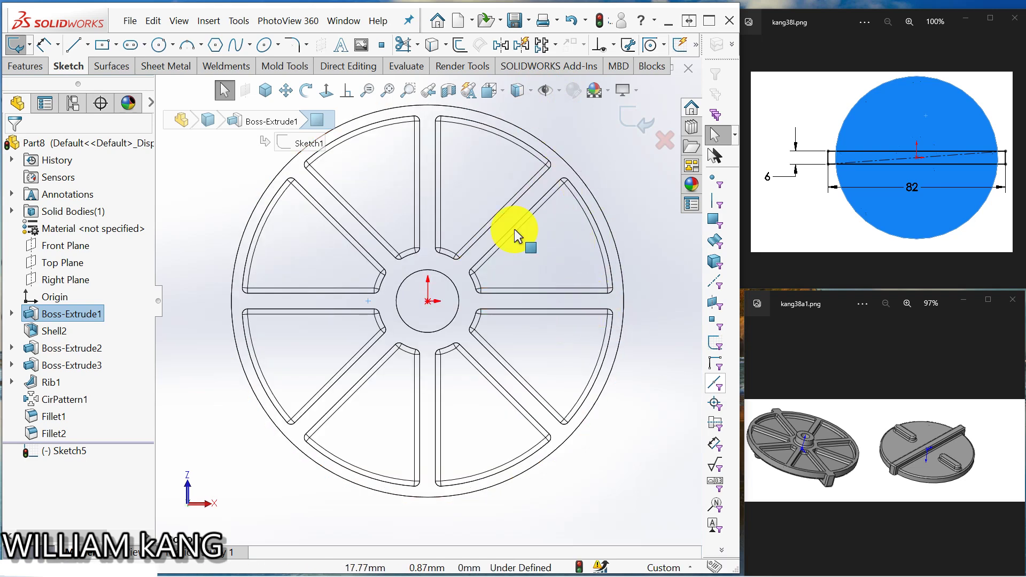
# Step: Sketch a wide center rectangle from the origin, extending horizontally beyond the disc's edge on both sides
pyautogui.click(102, 45)
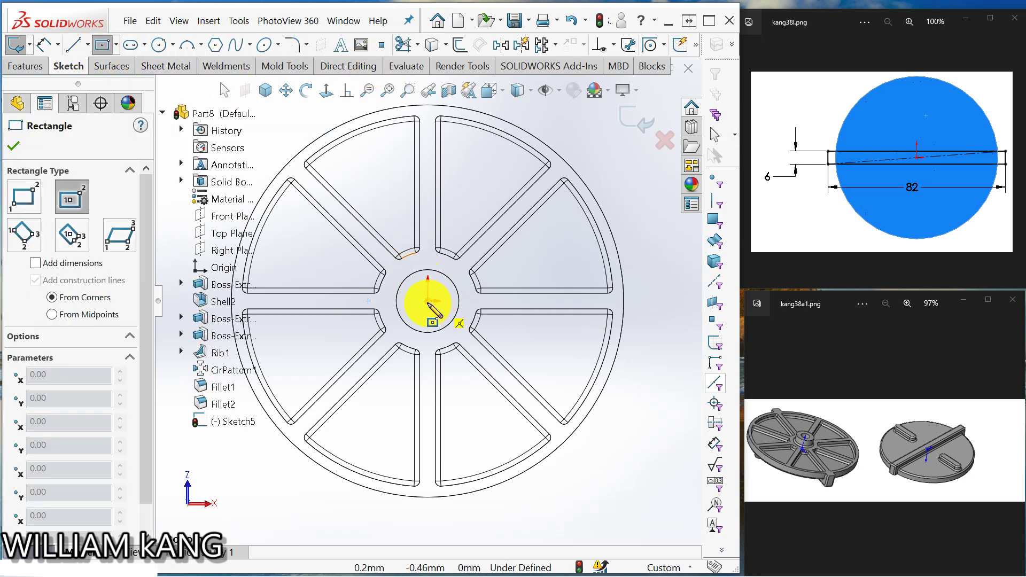
pyautogui.click(427, 301)
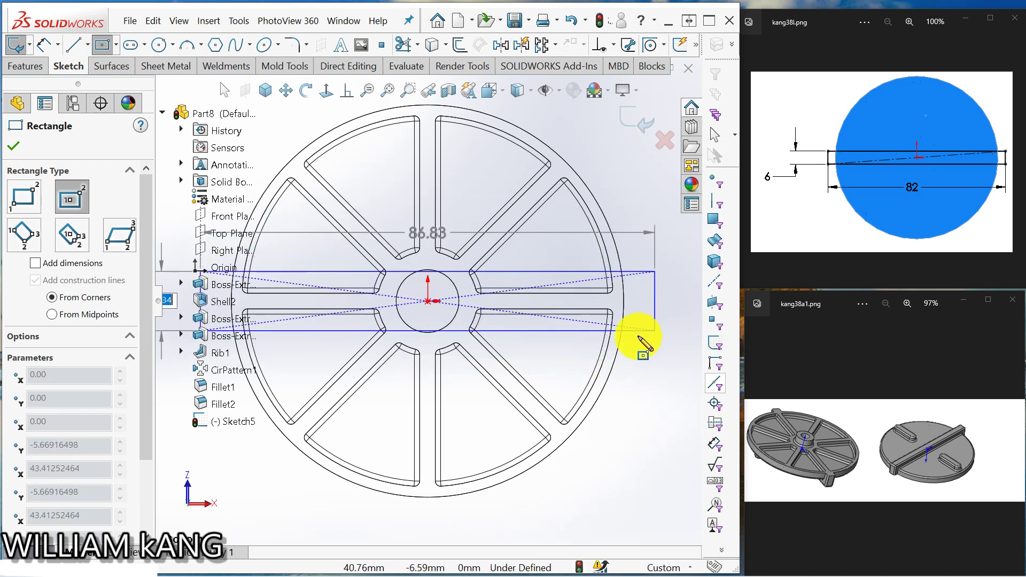
pyautogui.click(646, 340)
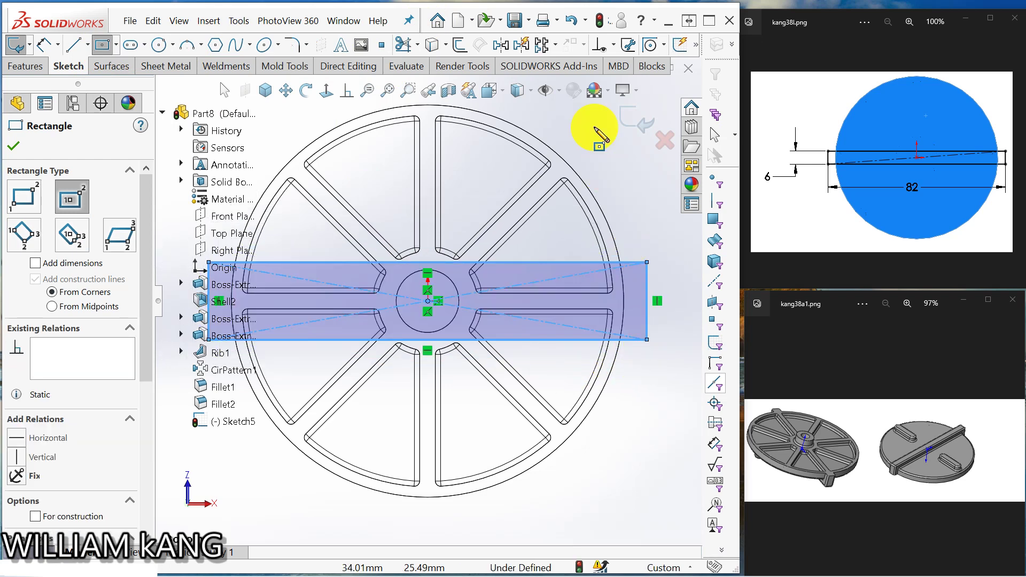
# Step: Display the model shaded with edges and dimension the center rectangle's horizontal length at 82 mm
pyautogui.click(531, 91)
pyautogui.click(518, 111)
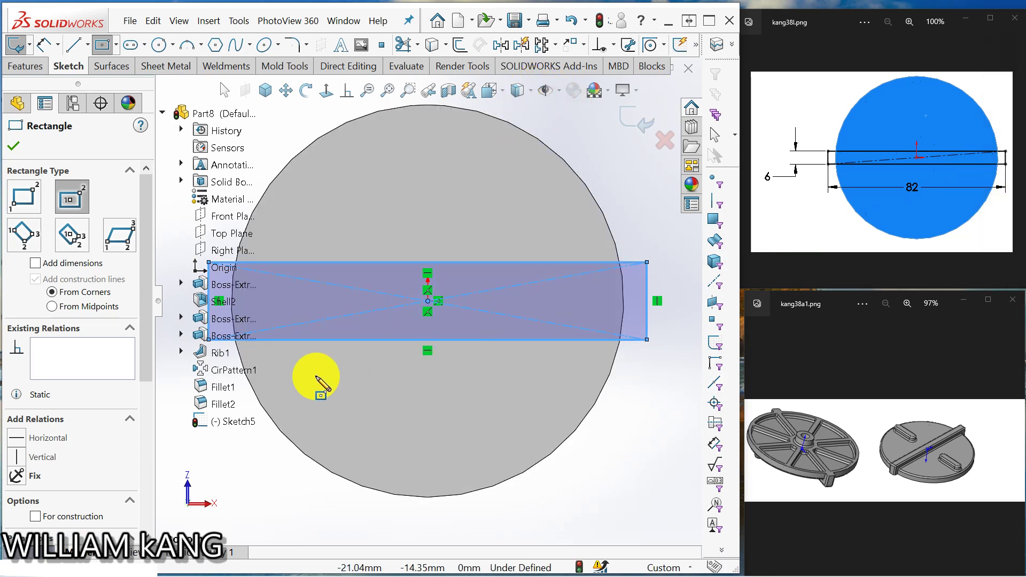
pyautogui.click(41, 46)
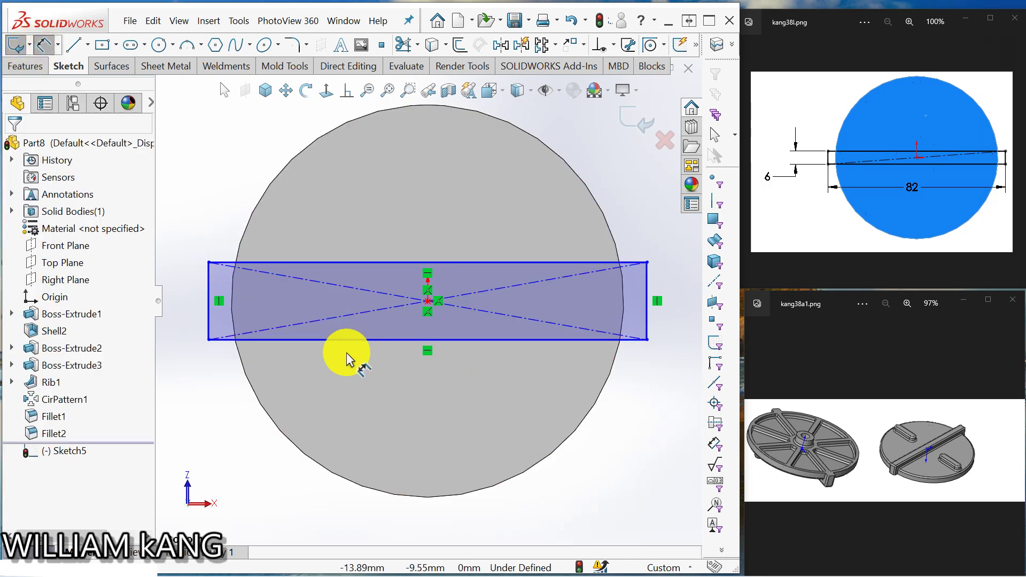
pyautogui.click(385, 340)
pyautogui.click(391, 373)
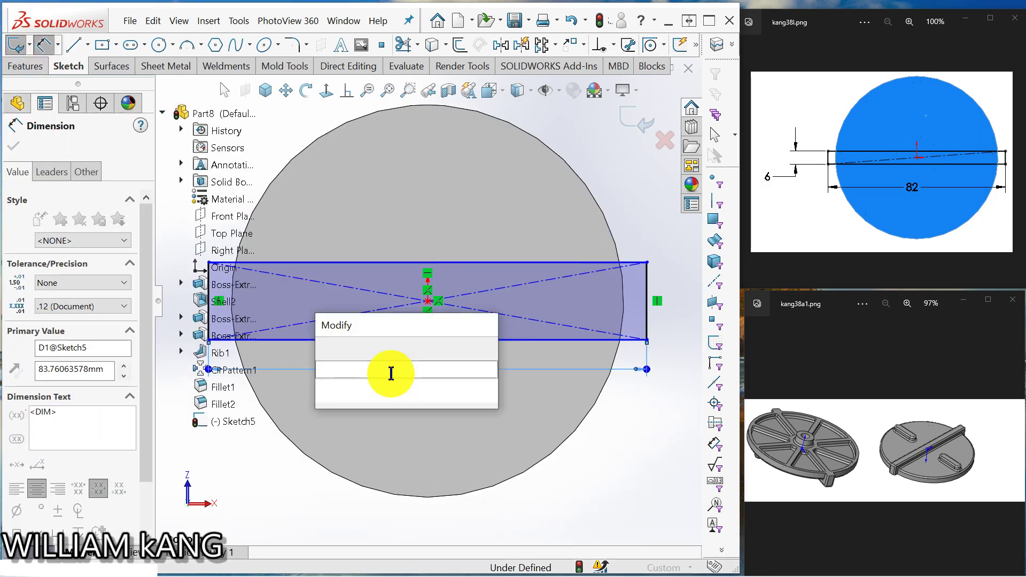
pyautogui.write('8')
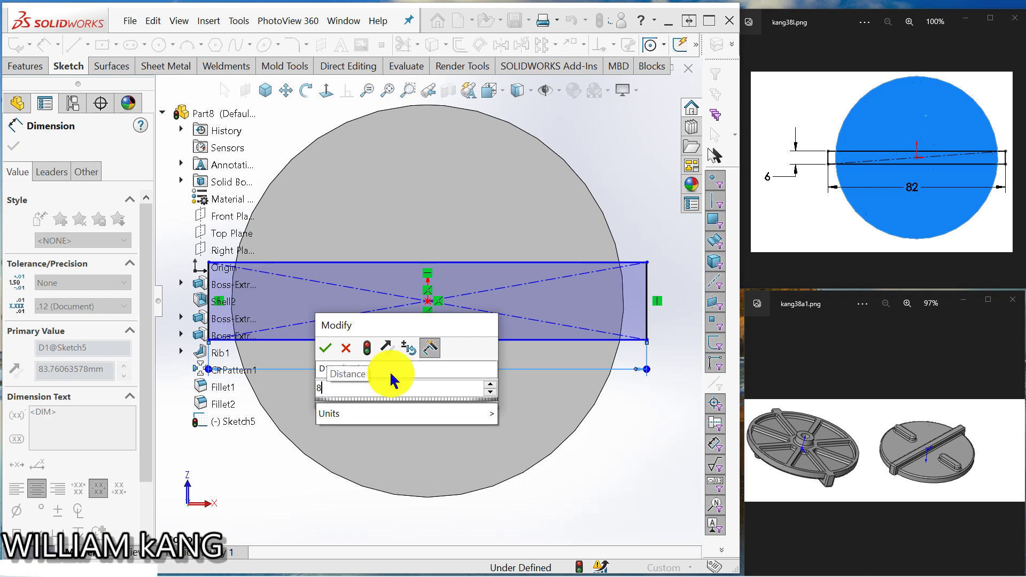
pyautogui.write('2')
pyautogui.press('Return')
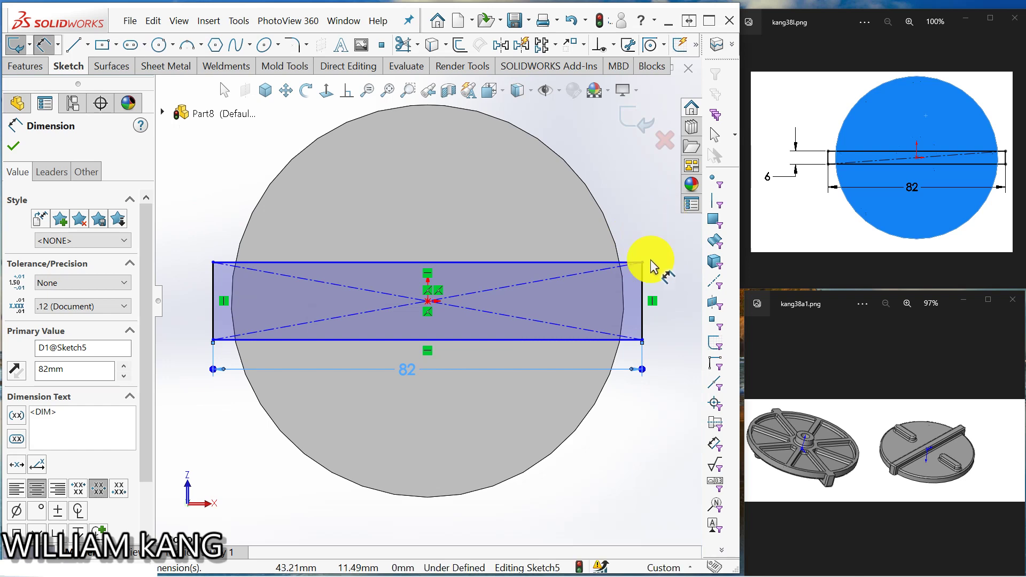
# Step: Dimension the rectangle's vertical side at 6 mm
pyautogui.click(642, 289)
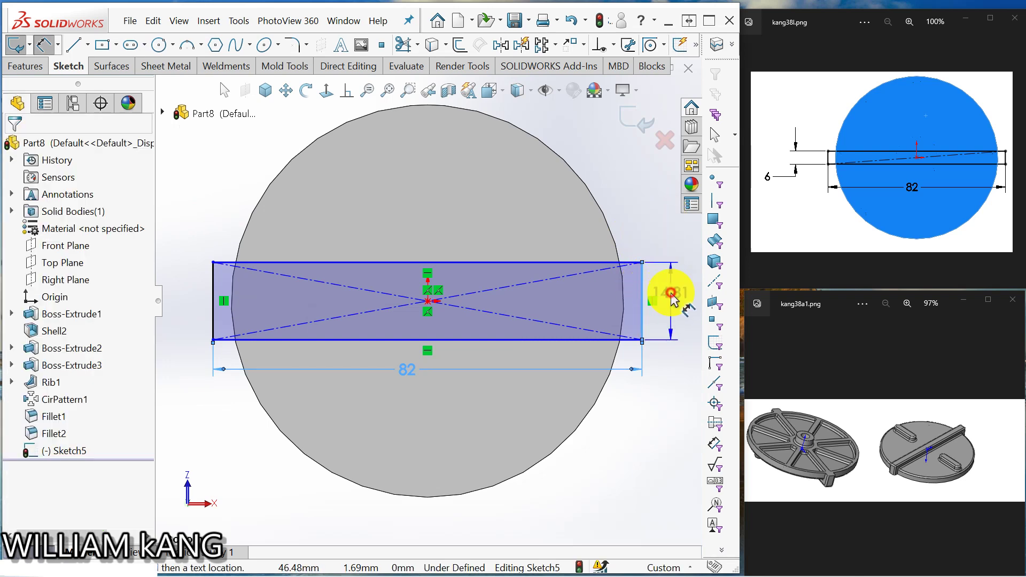
pyautogui.click(663, 288)
pyautogui.write('6')
pyautogui.press('Return')
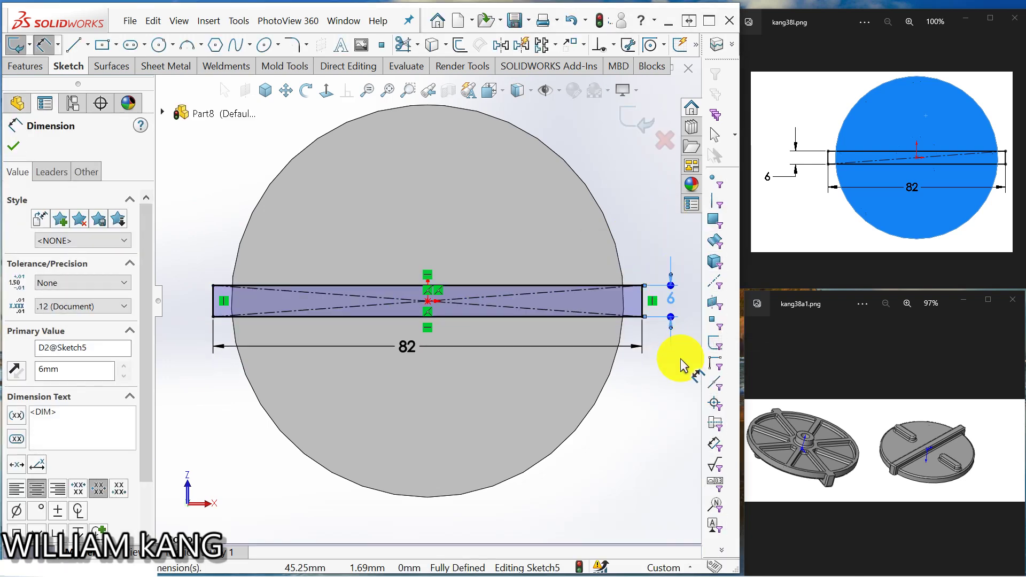
# Step: Bring up reference image kang38m.png and extrude the rectangle 4 mm blind outward from the disc's back face, with merged result
pyautogui.click(1016, 172)
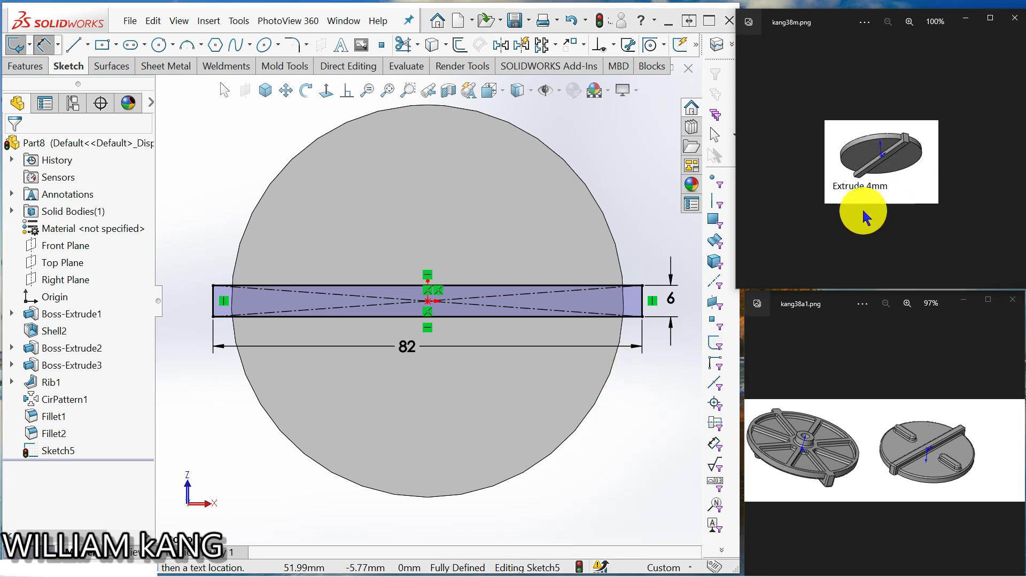
pyautogui.moveTo(407, 248)
pyautogui.mouseDown(button='middle')
pyautogui.moveTo(419, 167)
pyautogui.moveTo(408, 92)
pyautogui.mouseUp(button='middle')
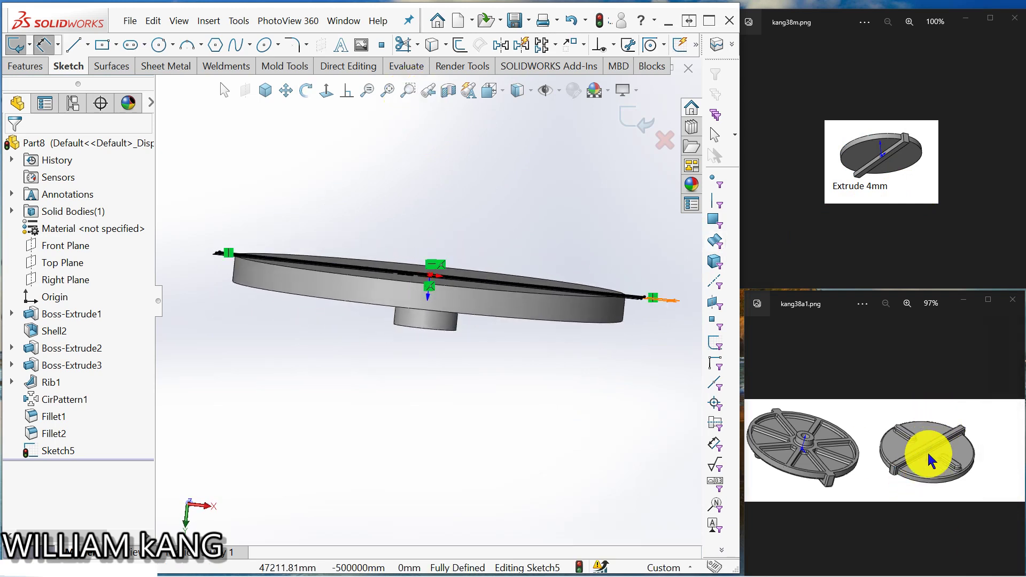
pyautogui.click(36, 67)
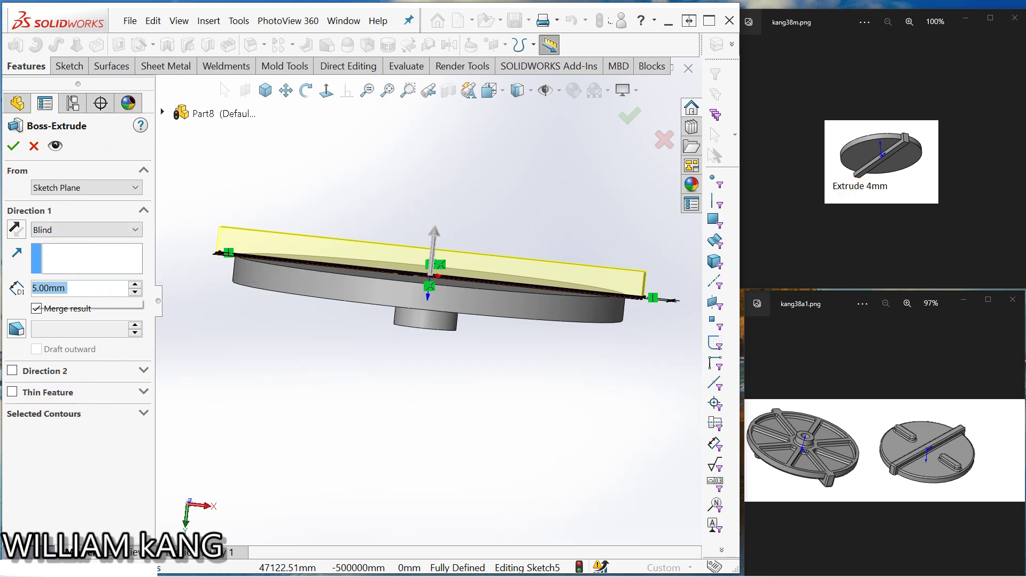
pyautogui.write('4')
pyautogui.press('Return')
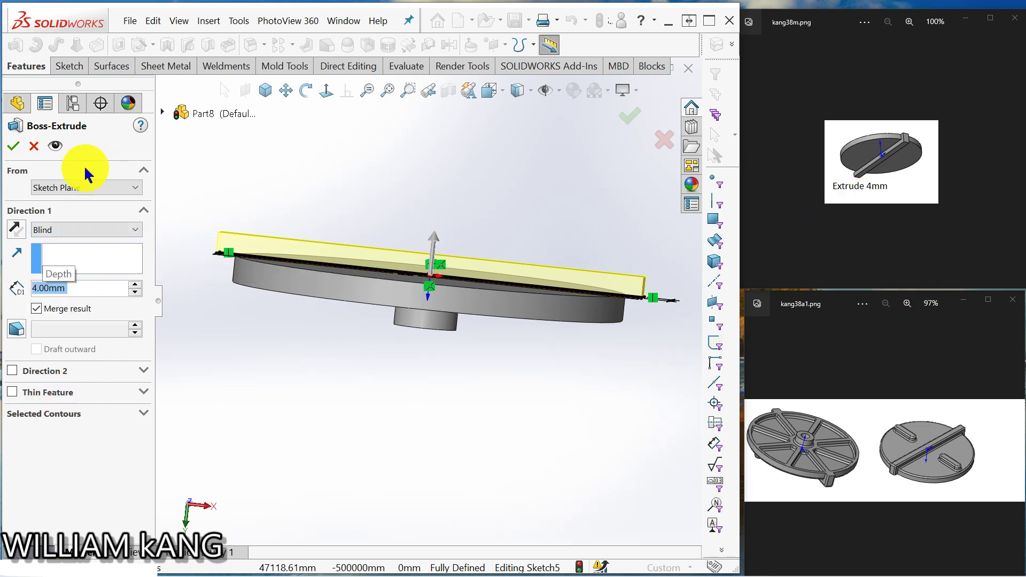
pyautogui.click(13, 145)
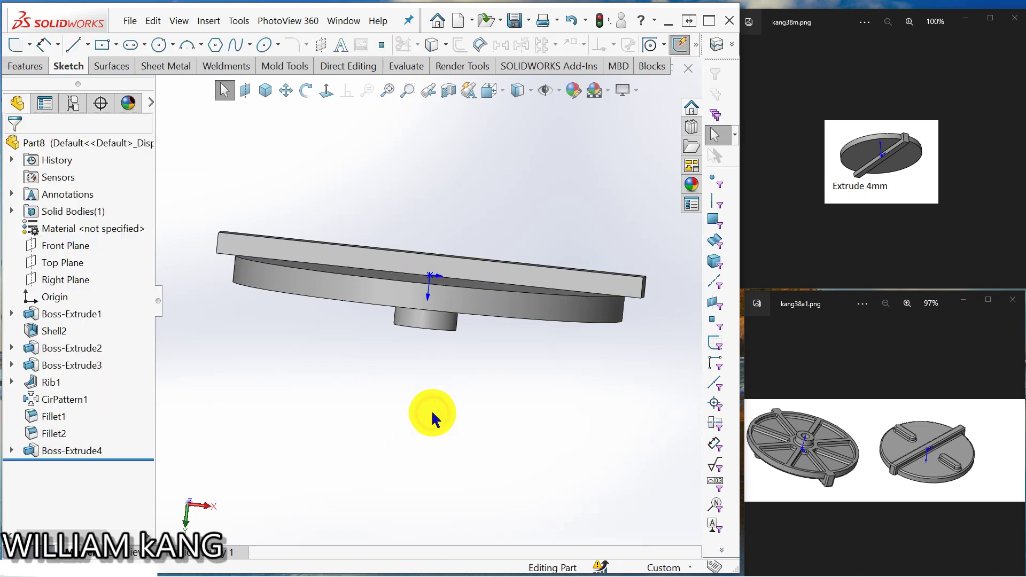
# Step: Following reference kang38n.png, start a sketch on the rib-side face of the crossbar's overhanging +X end and convert that face's edges
pyautogui.click(1012, 168)
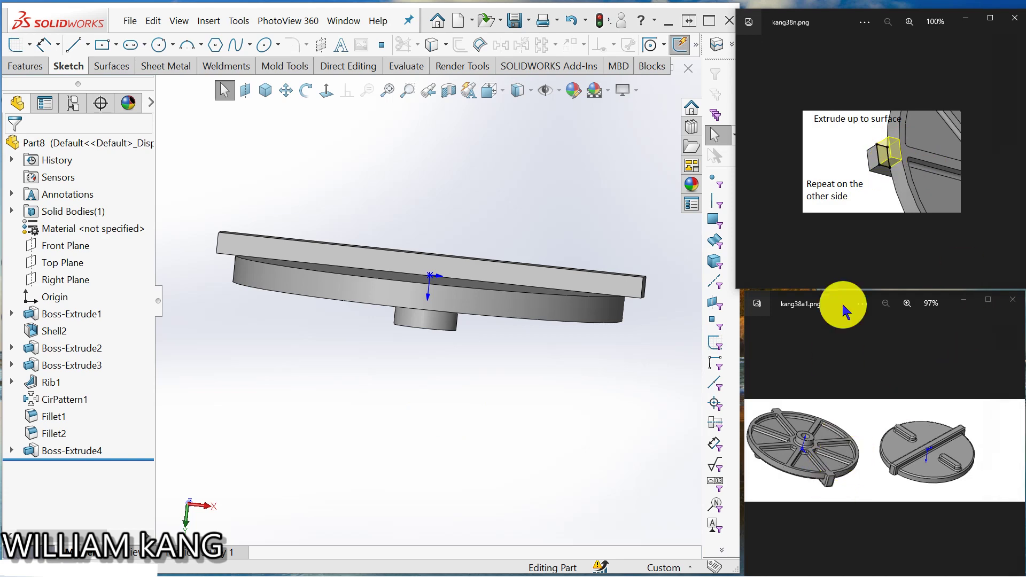
pyautogui.moveTo(470, 359); pyautogui.dragTo(455, 135, button='middle')
pyautogui.click(588, 306)
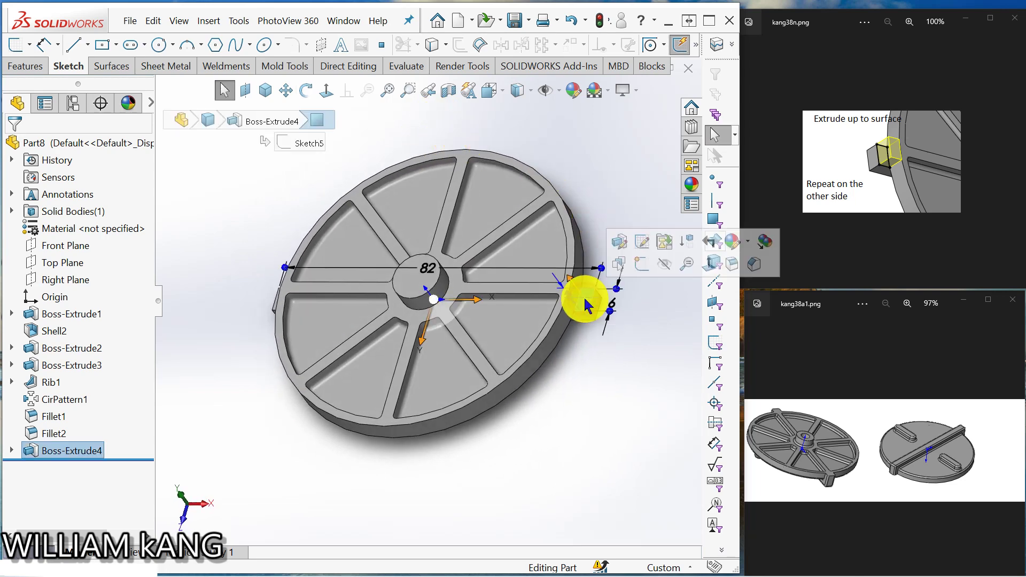
pyautogui.click(641, 262)
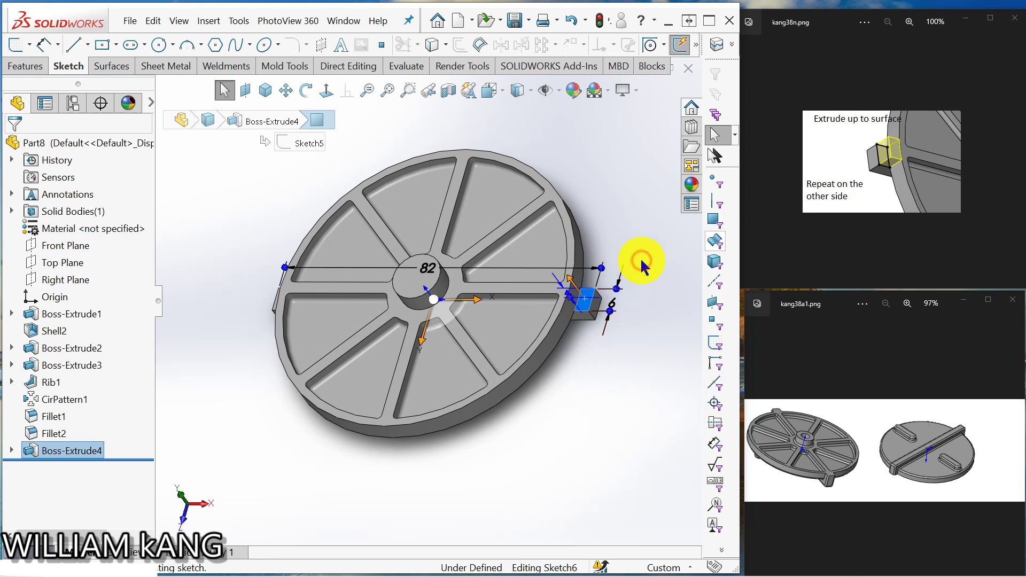
pyautogui.click(432, 47)
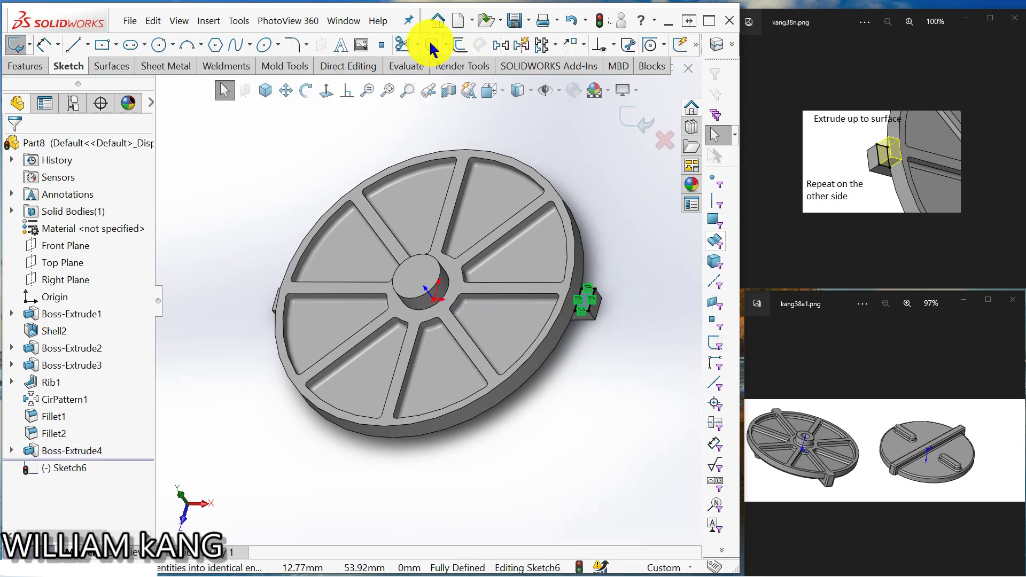
# Step: Extrude the converted +X end profile Up To Surface, ending at the wheel's rim and rib top face
pyautogui.click(26, 70)
pyautogui.click(17, 45)
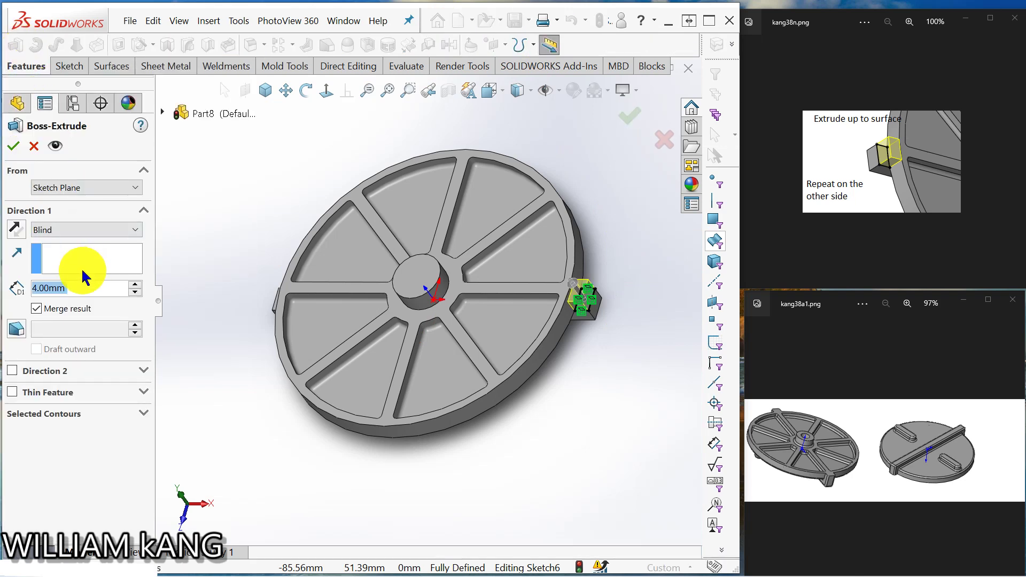
pyautogui.click(137, 230)
pyautogui.click(122, 277)
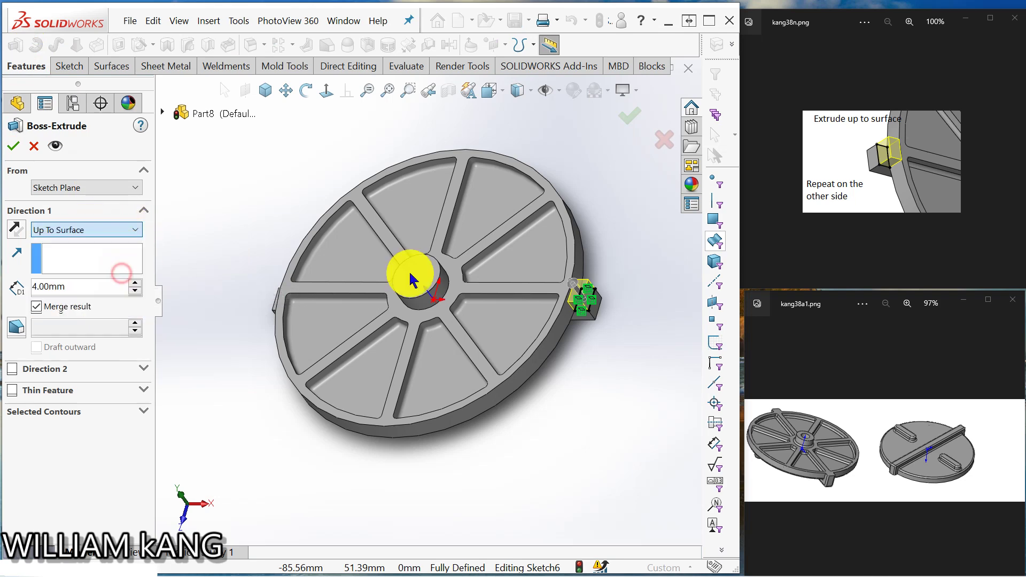
pyautogui.click(570, 264)
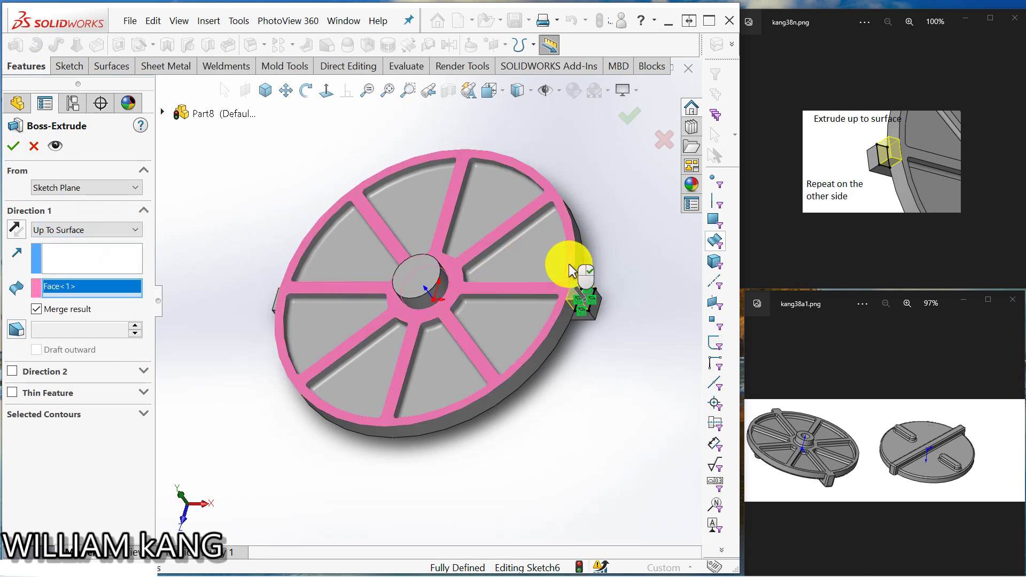
pyautogui.click(13, 145)
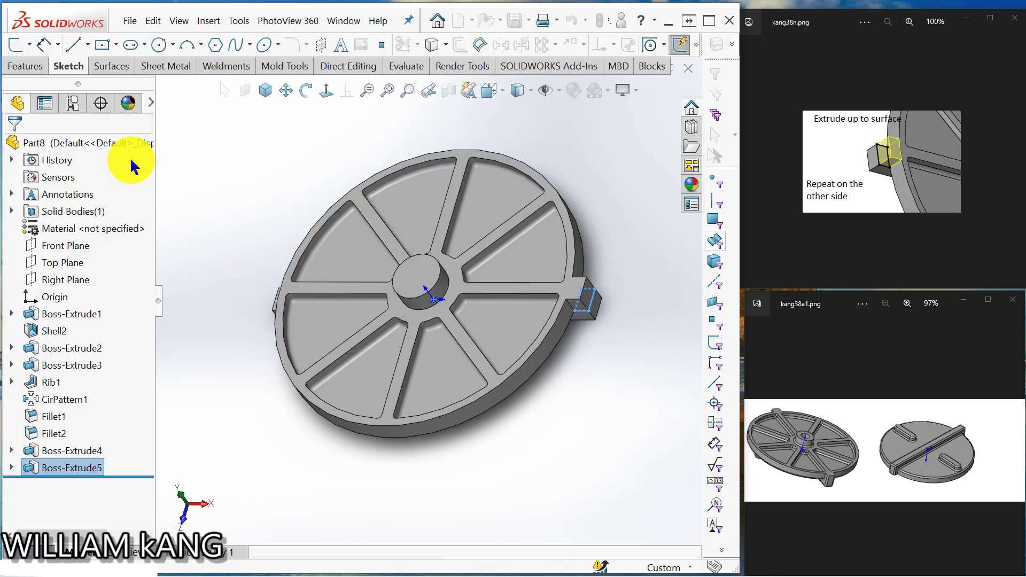
pyautogui.click(216, 204)
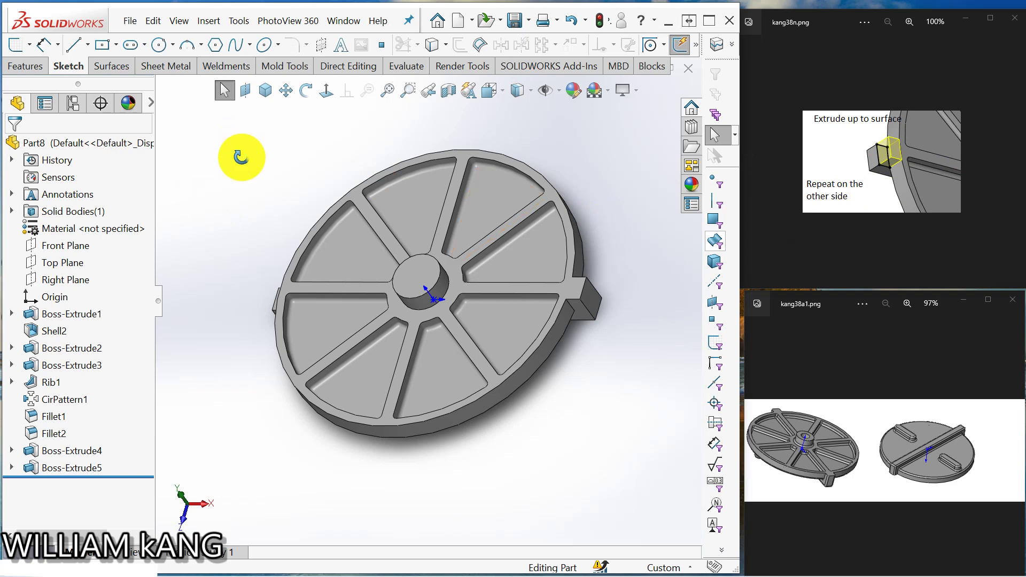
# Step: Start a sketch on the rib-side face of the crossbar's opposite overhanging end and convert its edges
pyautogui.moveTo(240, 156); pyautogui.dragTo(301, 152, button='middle')
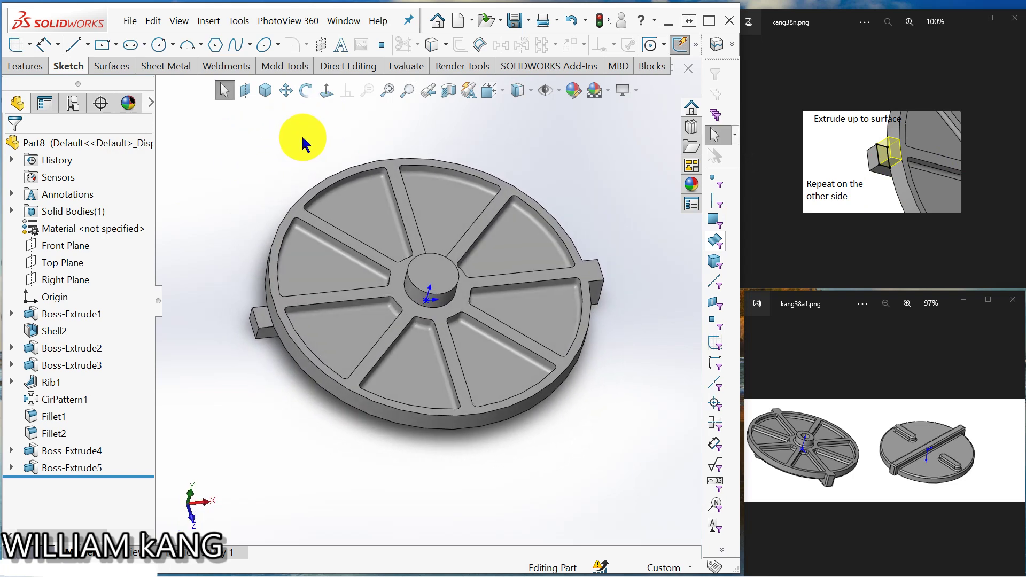
pyautogui.click(265, 318)
pyautogui.click(322, 285)
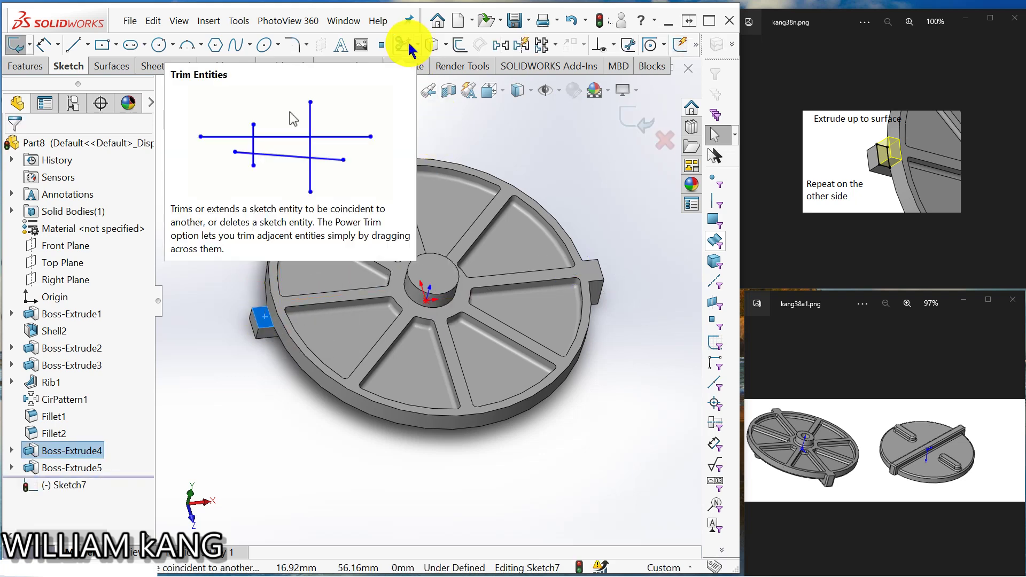
pyautogui.click(271, 316)
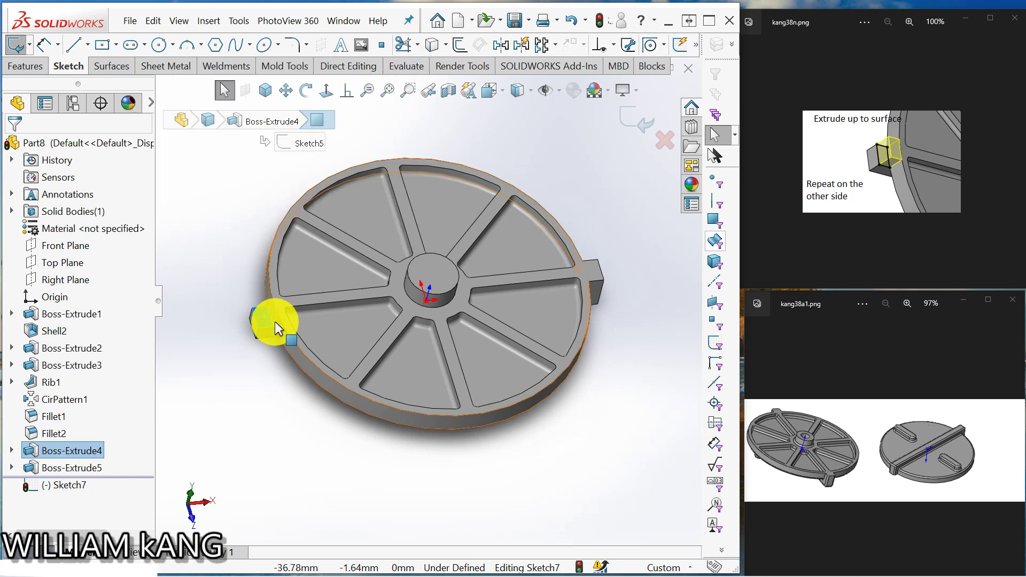
pyautogui.click(432, 45)
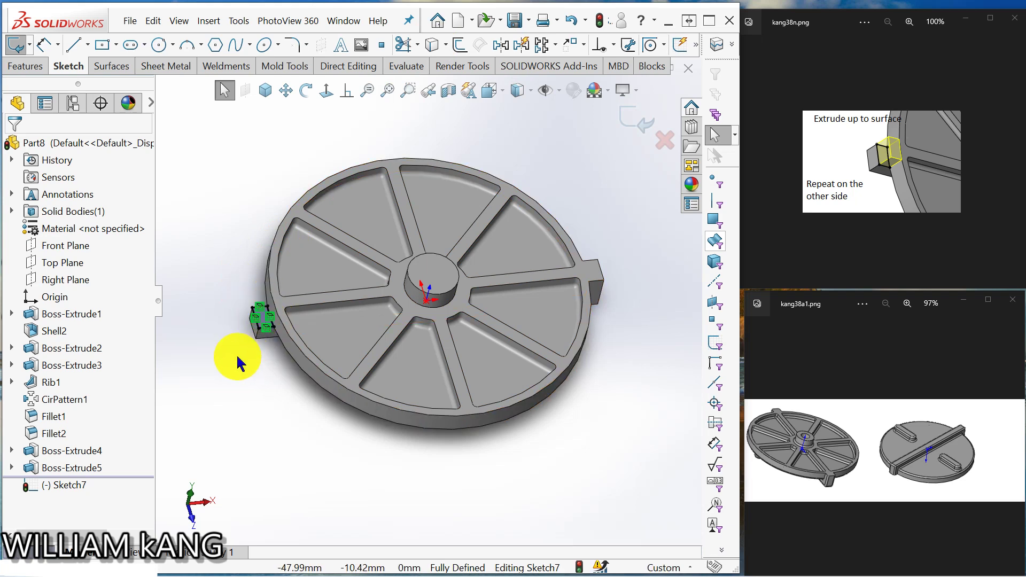
# Step: Extrude the opposite end's converted profile Up To Surface, using the wheel's rim and rib top face as the limit
pyautogui.click(27, 67)
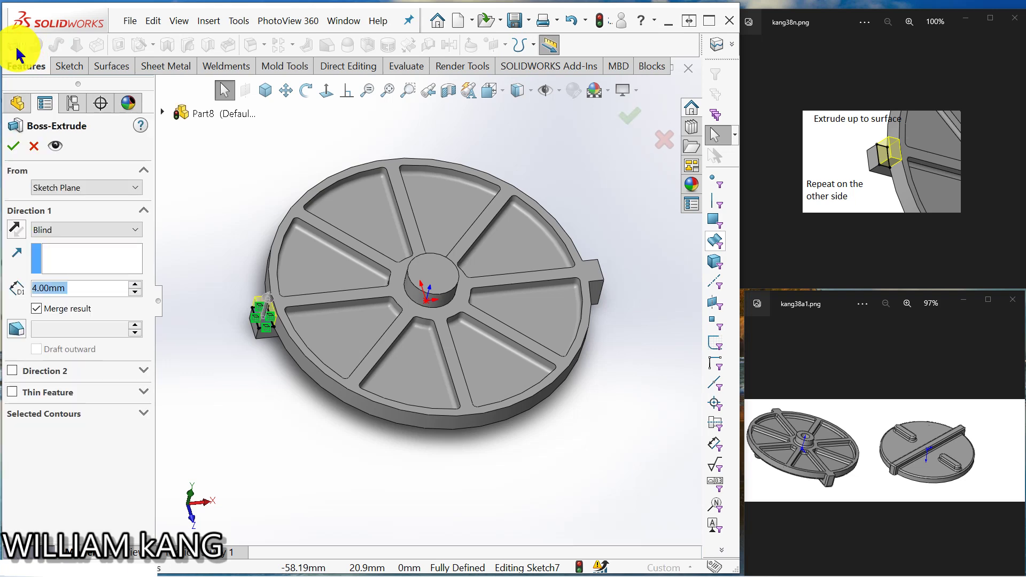
pyautogui.click(135, 234)
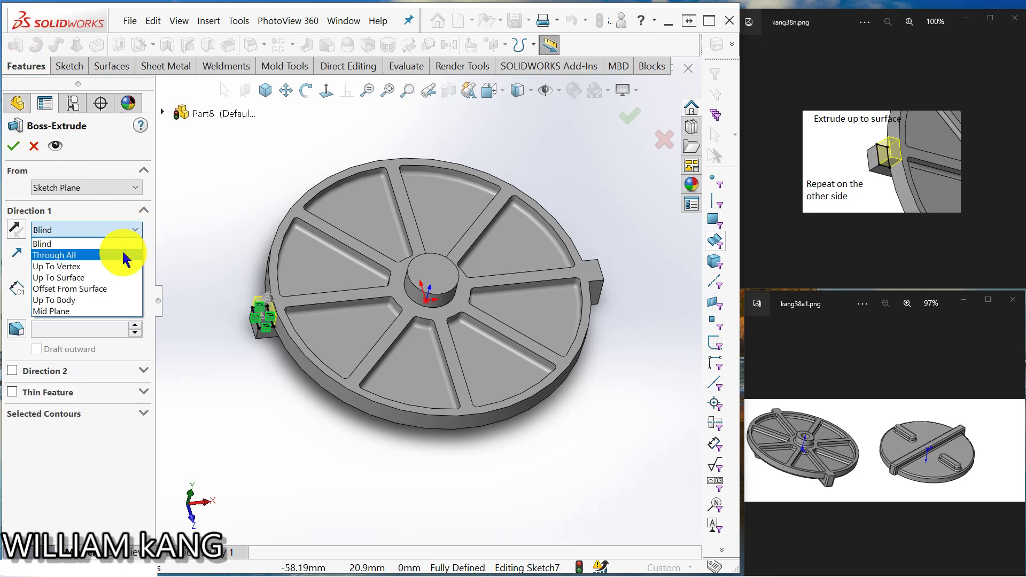
pyautogui.click(110, 275)
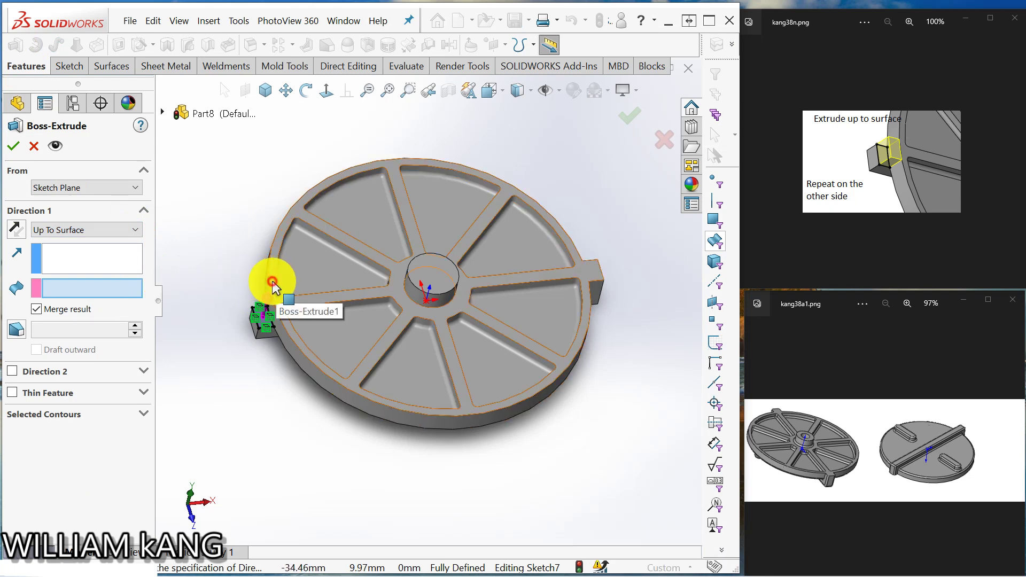
pyautogui.click(273, 281)
pyautogui.click(13, 149)
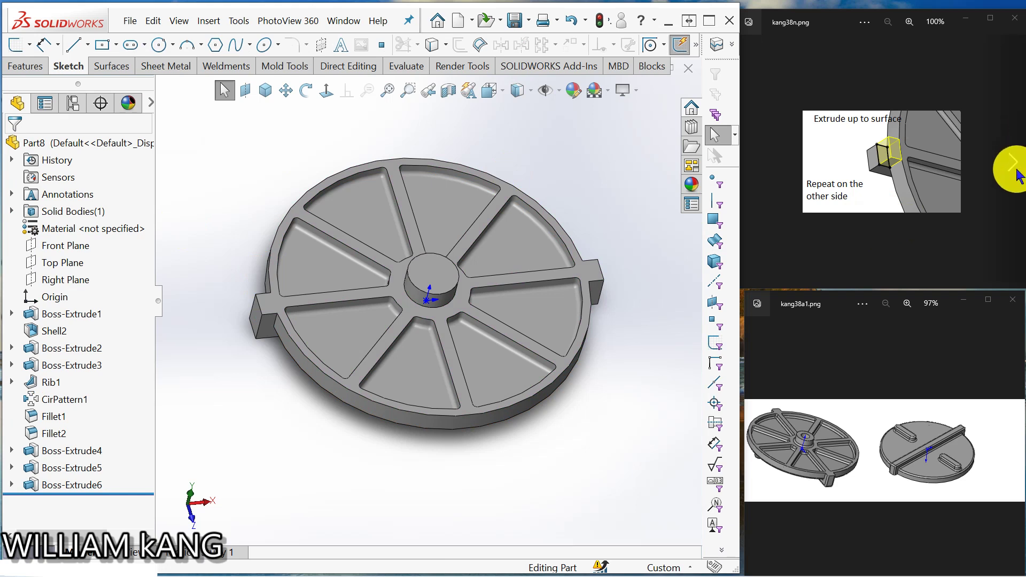
# Step: Look through reference images kang38o.png to kang38q.png and the model's back face, then return to the 1 mm rim fillet image
pyautogui.click(1014, 168)
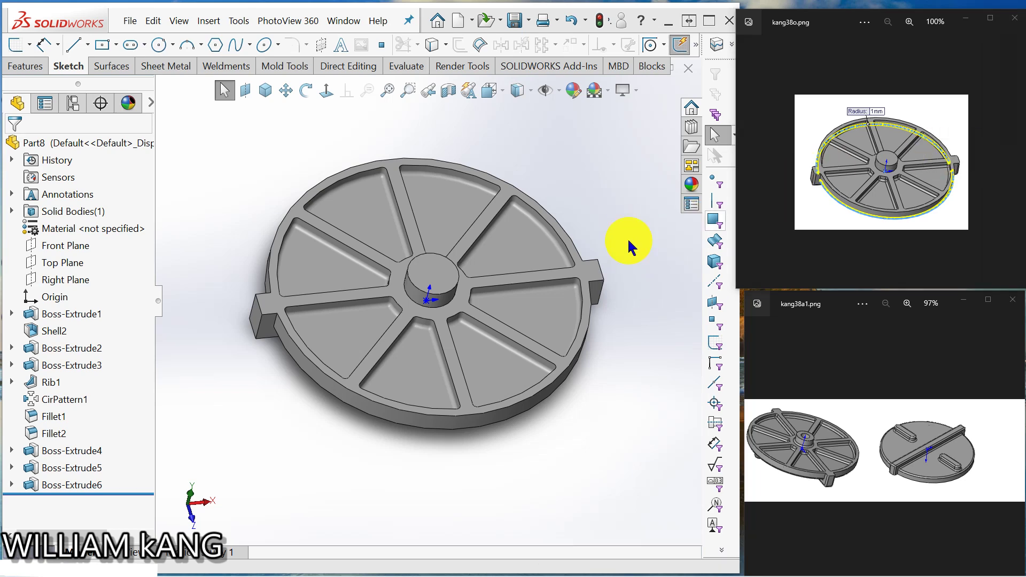
pyautogui.moveTo(627, 238); pyautogui.dragTo(472, 126, button='middle')
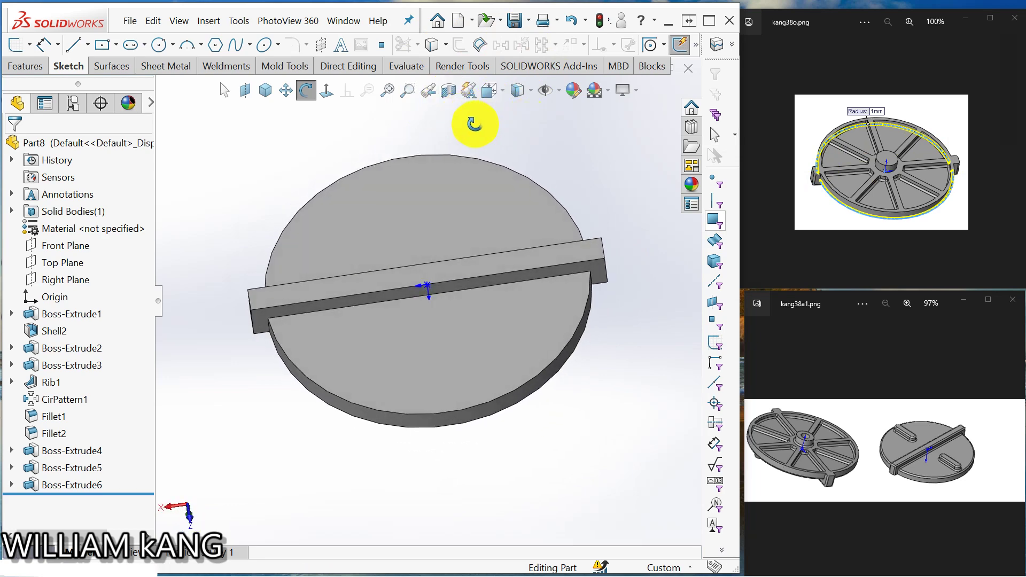
pyautogui.click(1009, 170)
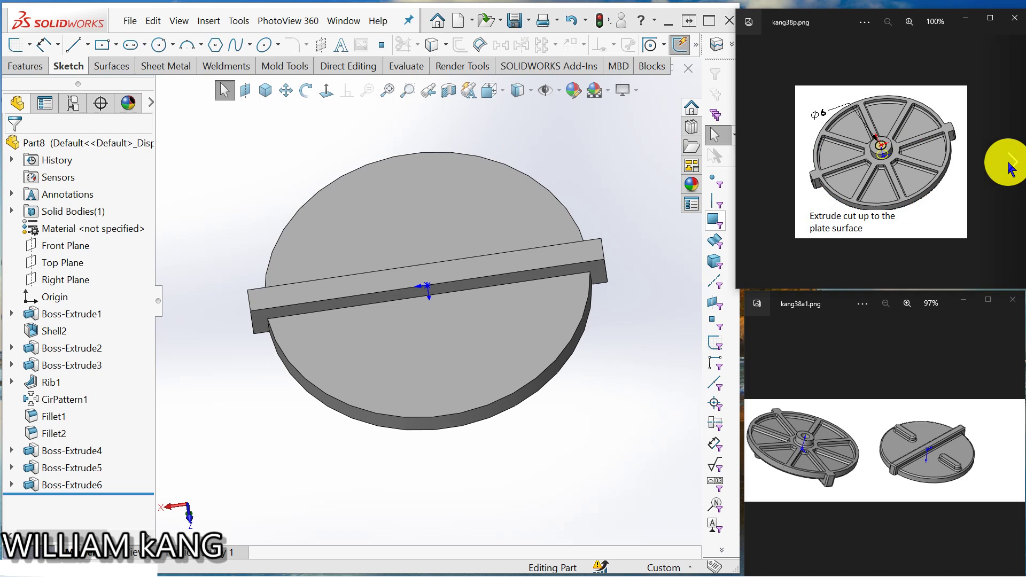
pyautogui.click(1009, 168)
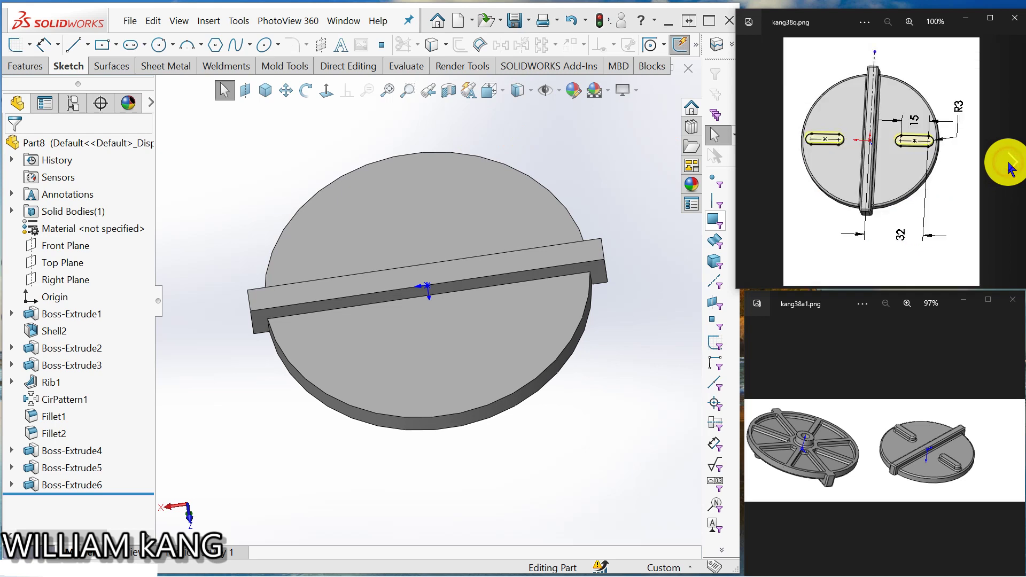
pyautogui.click(754, 170)
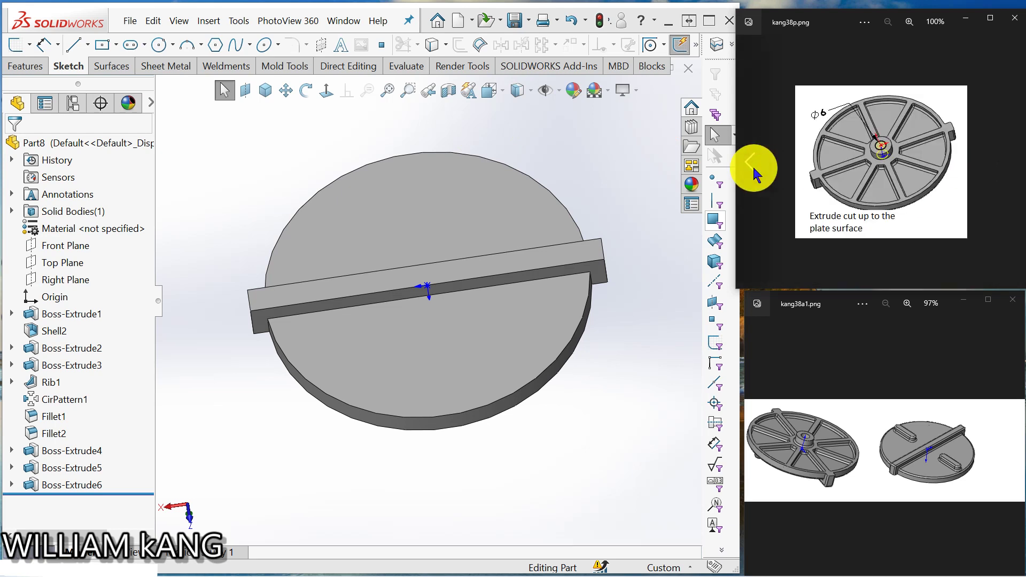
pyautogui.click(754, 170)
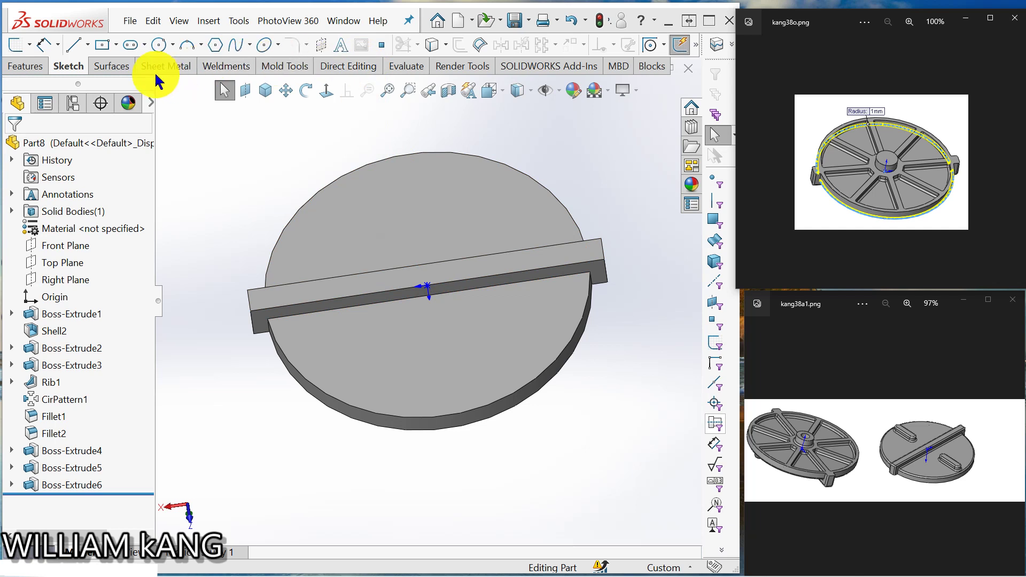
# Step: Fillet the crossbar's long outer face and both of its end faces with a 1 mm radius
pyautogui.click(24, 66)
pyautogui.click(215, 49)
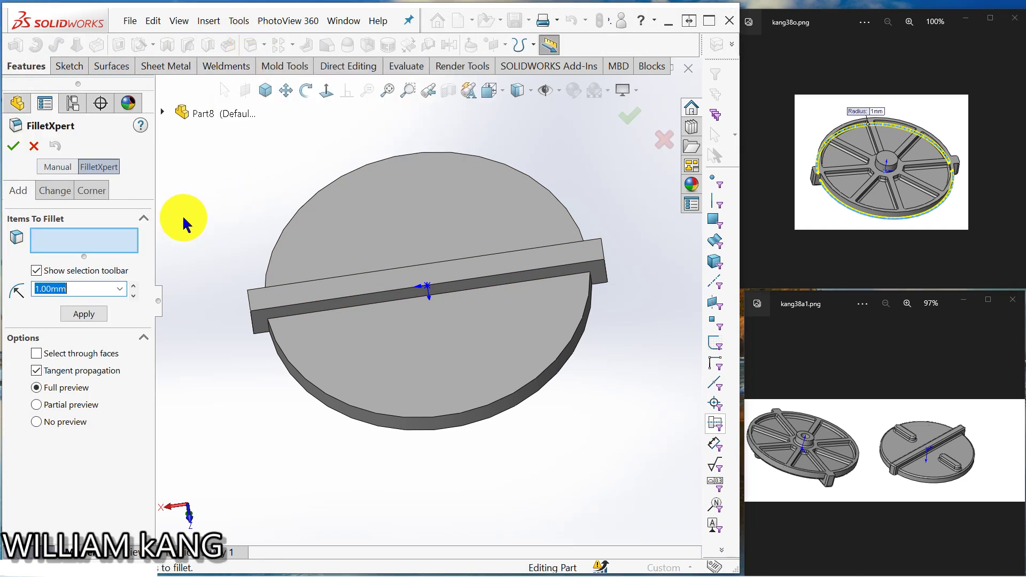
pyautogui.click(326, 291)
pyautogui.moveTo(222, 211); pyautogui.dragTo(294, 263, button='middle')
pyautogui.click(328, 290)
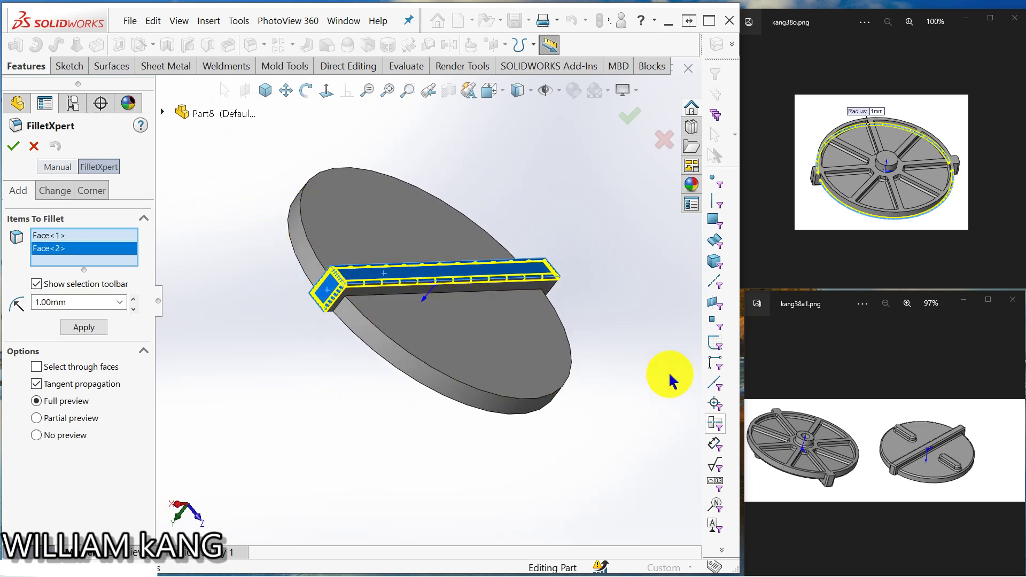
pyautogui.moveTo(667, 374); pyautogui.dragTo(526, 370, button='middle')
pyautogui.click(527, 289)
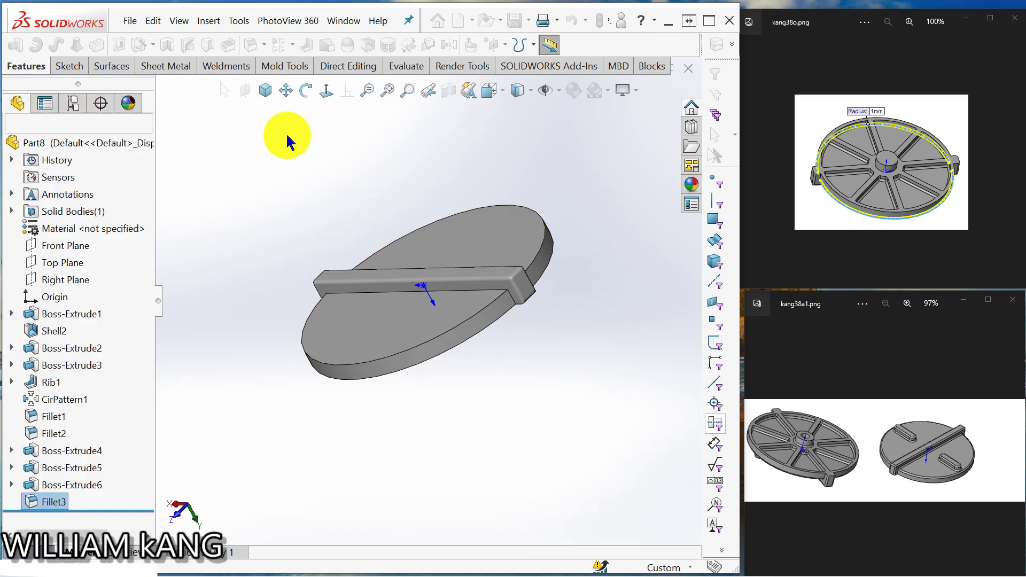
# Step: Fillet the two semicircular outer edges of the wheel's back face, one on each side of the crossbar, with a 1 mm radius
pyautogui.moveTo(286, 133); pyautogui.dragTo(340, 238, button='middle')
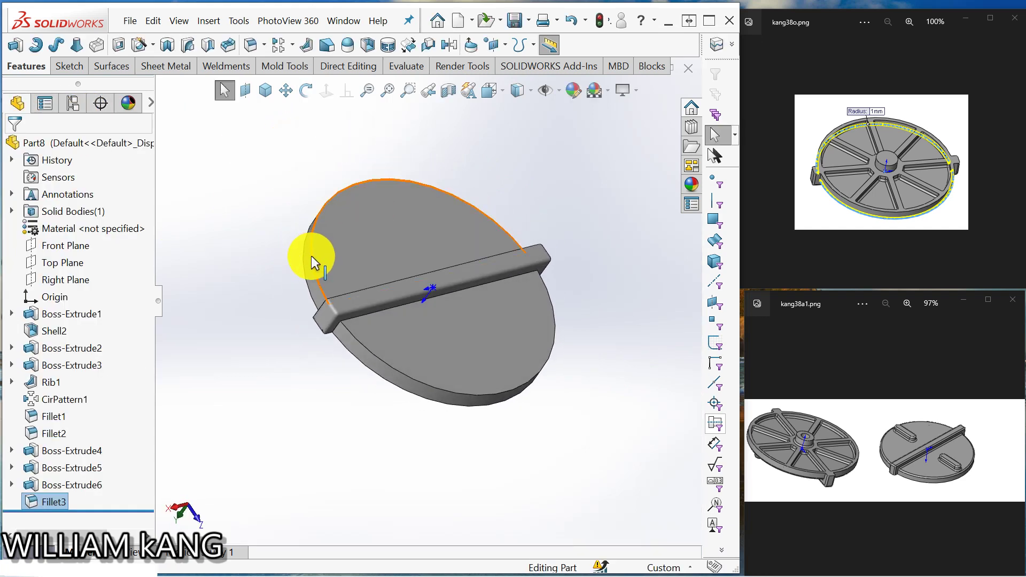
pyautogui.click(251, 44)
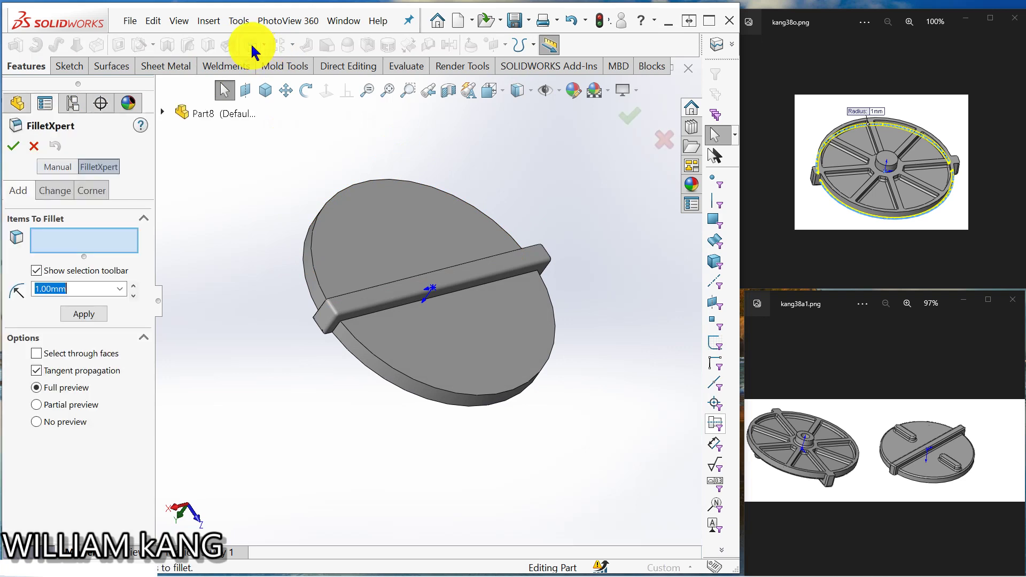
pyautogui.click(329, 203)
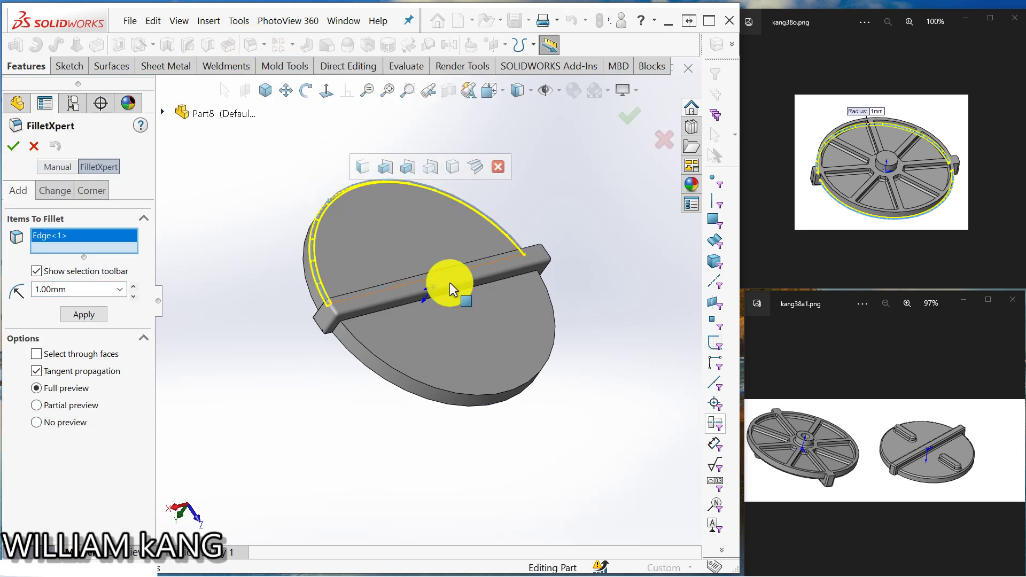
pyautogui.click(470, 397)
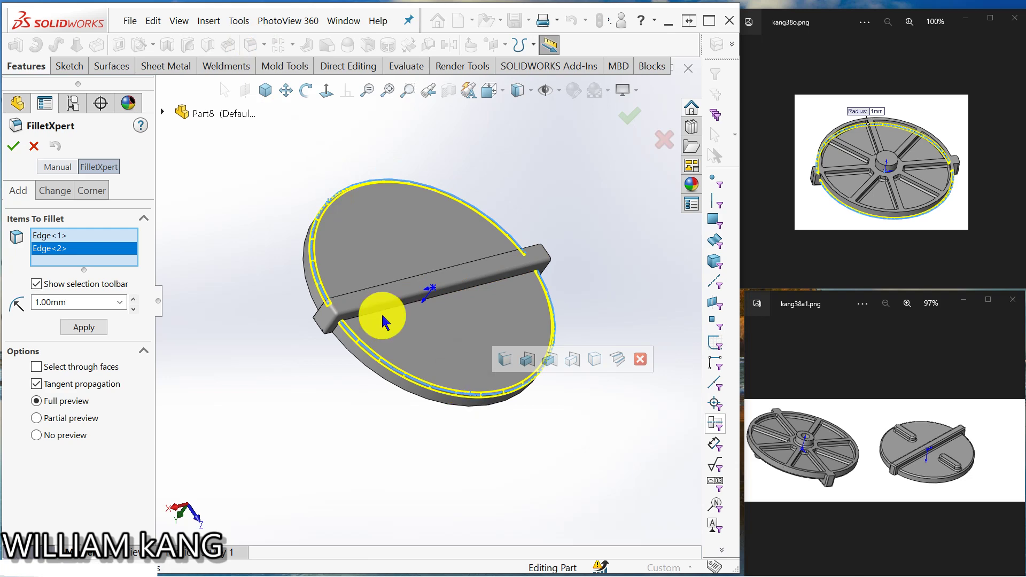
pyautogui.click(15, 148)
# Step: Bring up reference image kang38p.png and start a sketch on the top face of the wheel's central hub
pyautogui.moveTo(538, 307); pyautogui.dragTo(987, 137, button='middle')
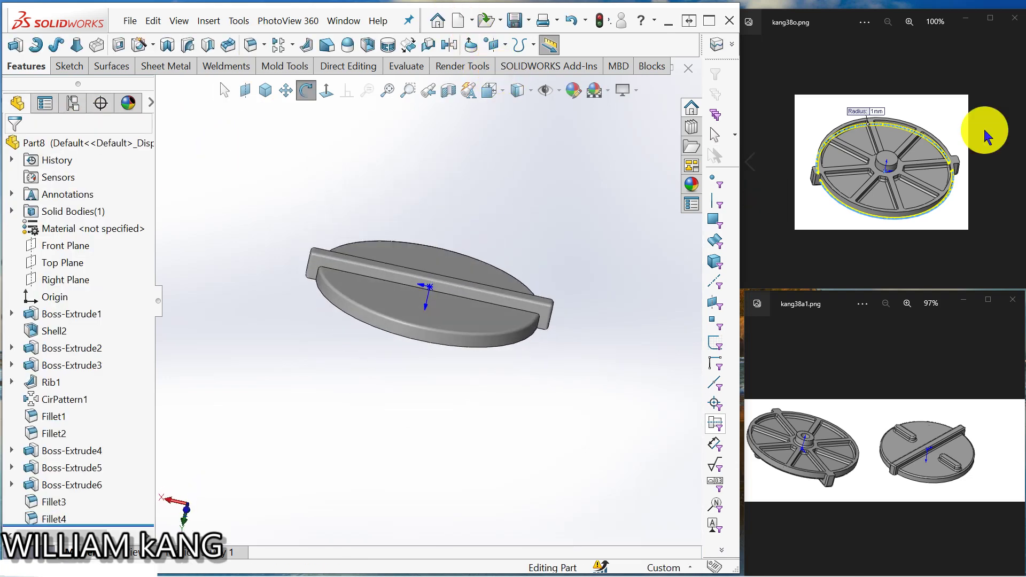
pyautogui.click(1008, 164)
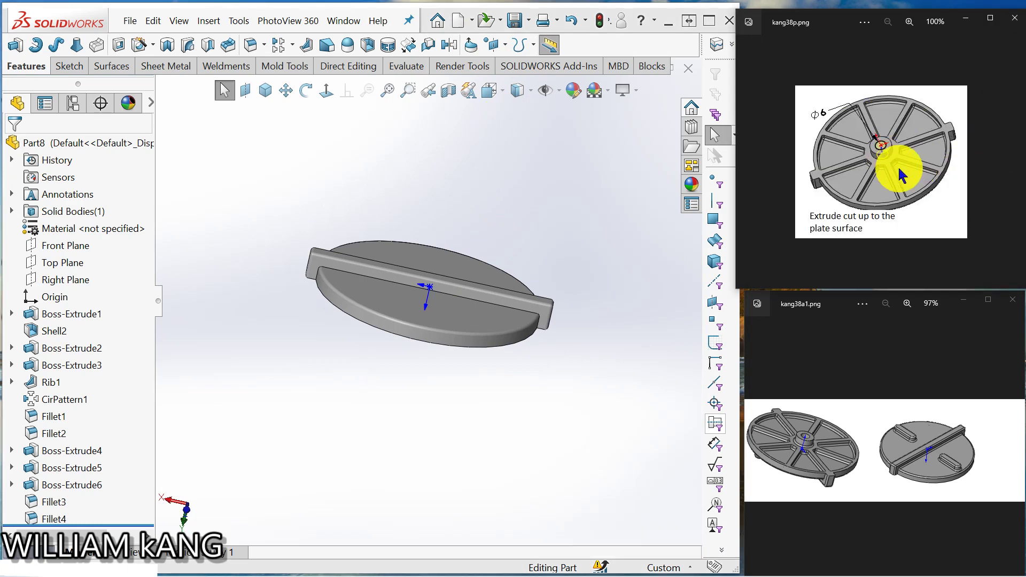
pyautogui.moveTo(609, 193); pyautogui.dragTo(523, 281, button='middle')
pyautogui.scroll(1, 560, 247)
pyautogui.press('Escape')
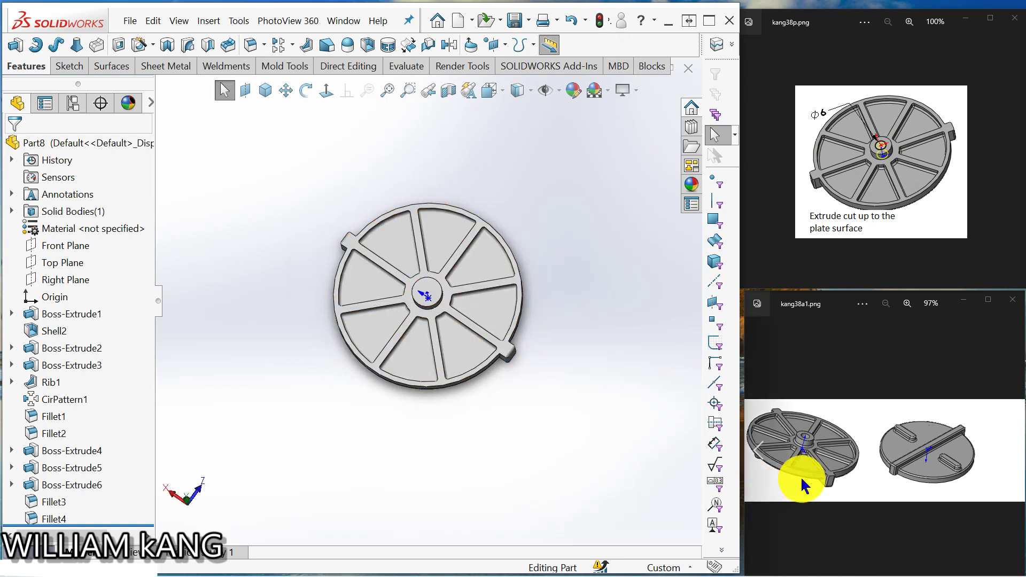
pyautogui.click(434, 293)
pyautogui.click(492, 256)
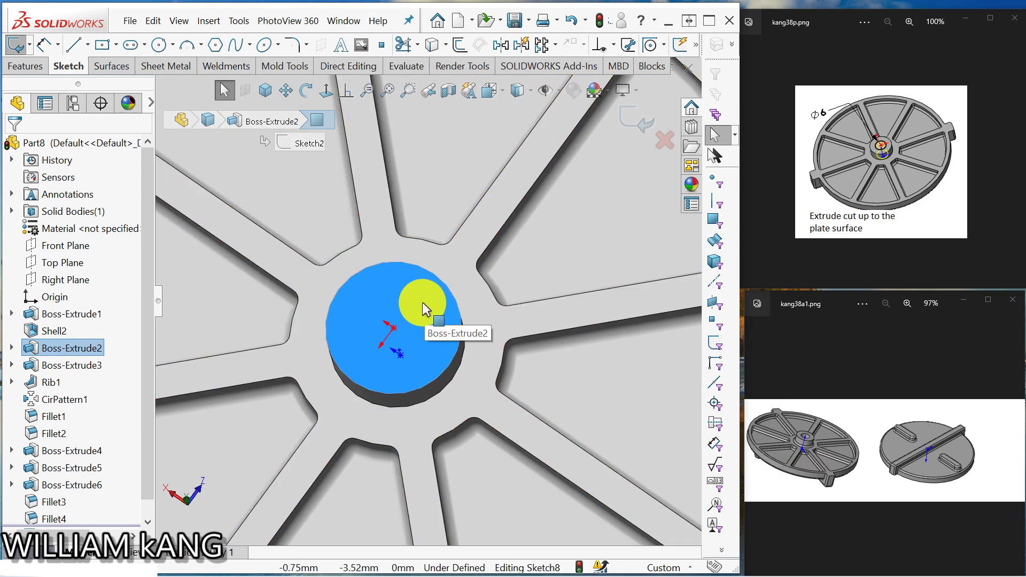
pyautogui.scroll(8, 423, 303)
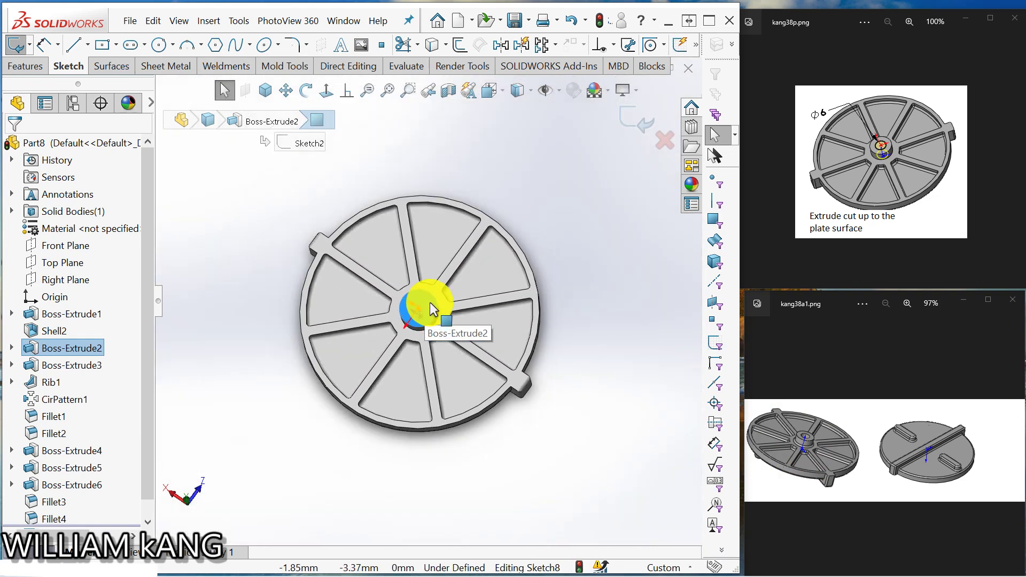
pyautogui.scroll(-6, 430, 305)
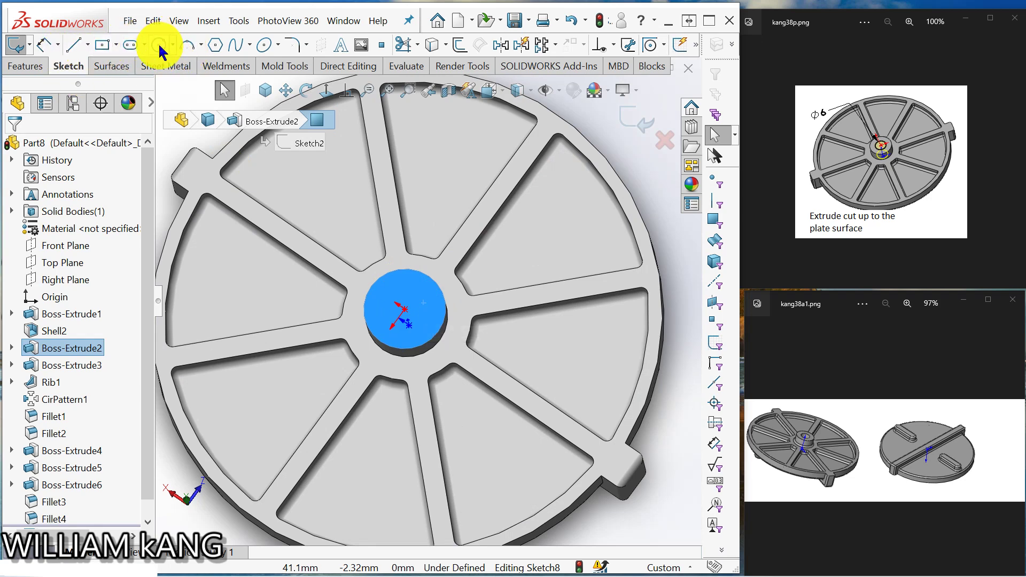
pyautogui.click(158, 45)
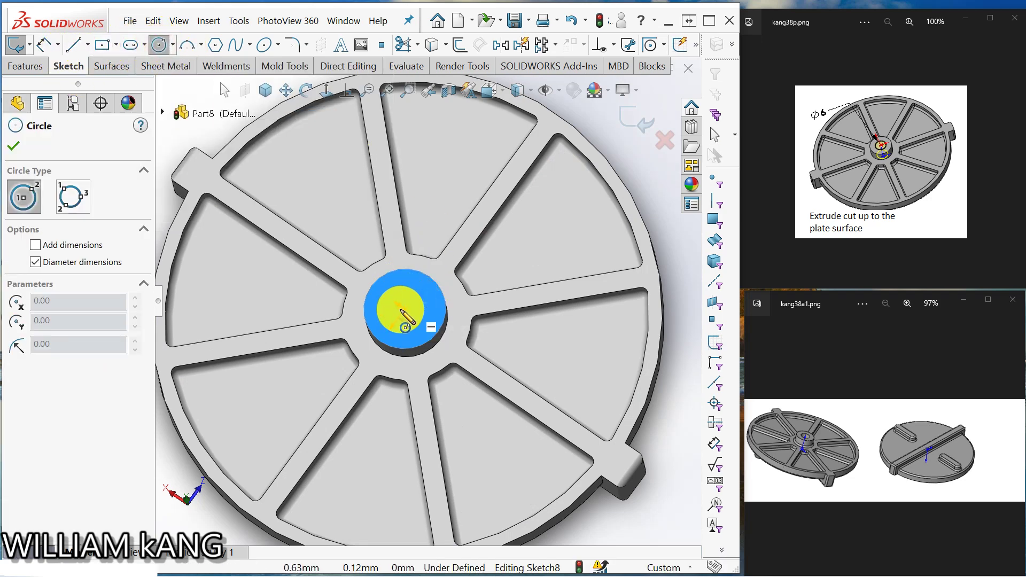
pyautogui.click(405, 310)
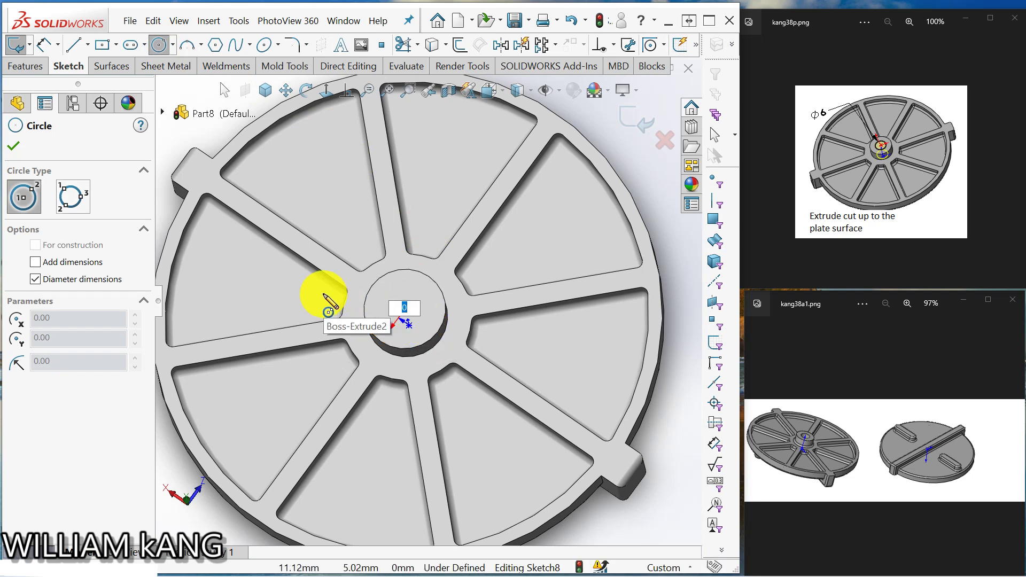
pyautogui.press('Escape')
pyautogui.click(323, 294)
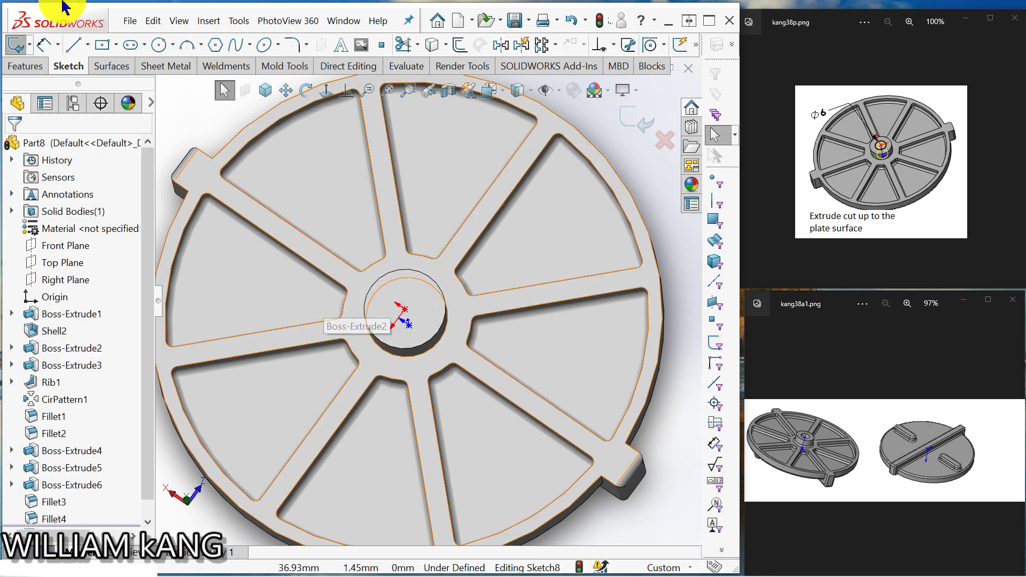
# Step: Sketch a circle centred on the hub's top face and dimension its diameter to 6 mm
pyautogui.click(161, 46)
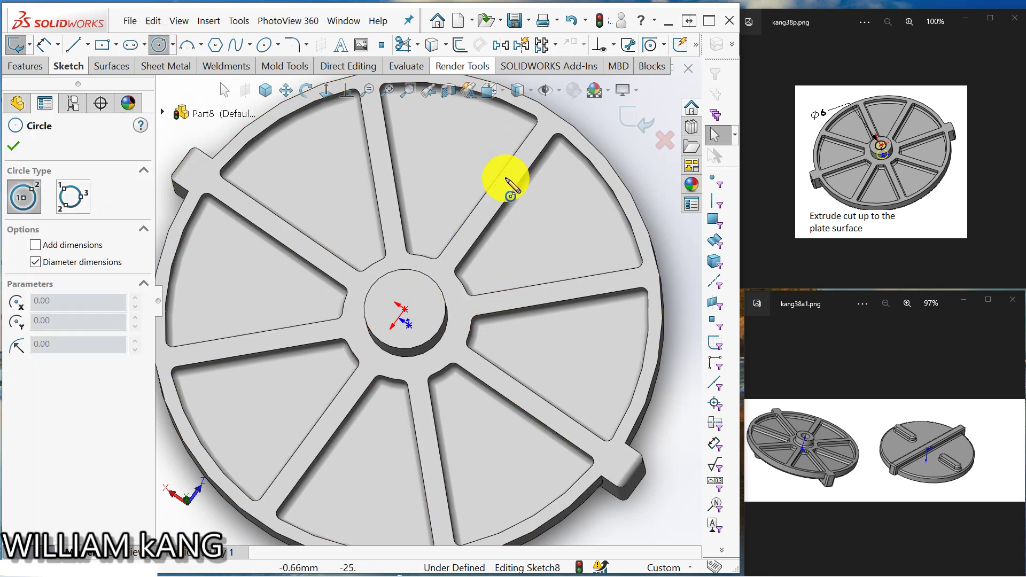
pyautogui.click(404, 309)
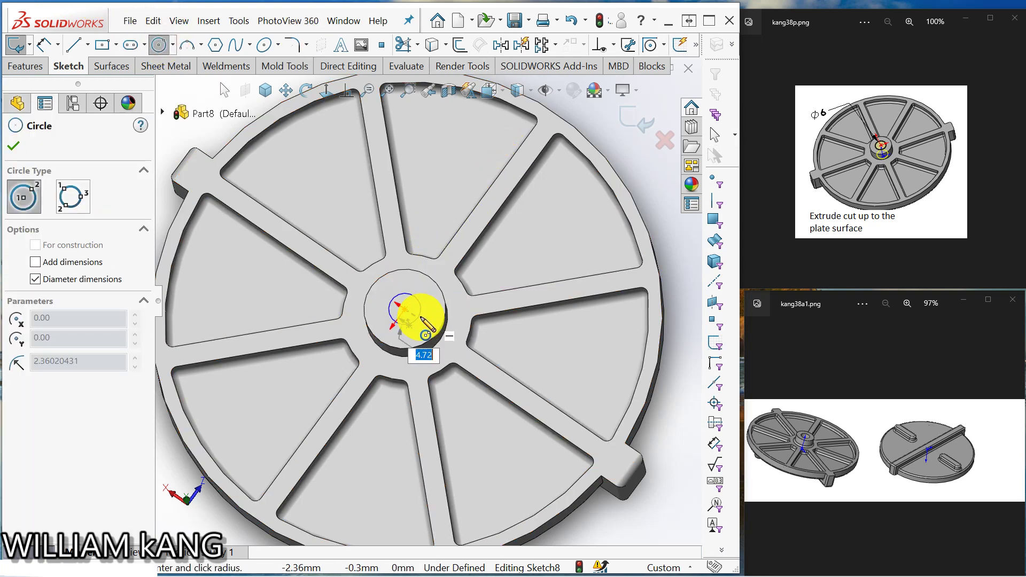
pyautogui.click(425, 323)
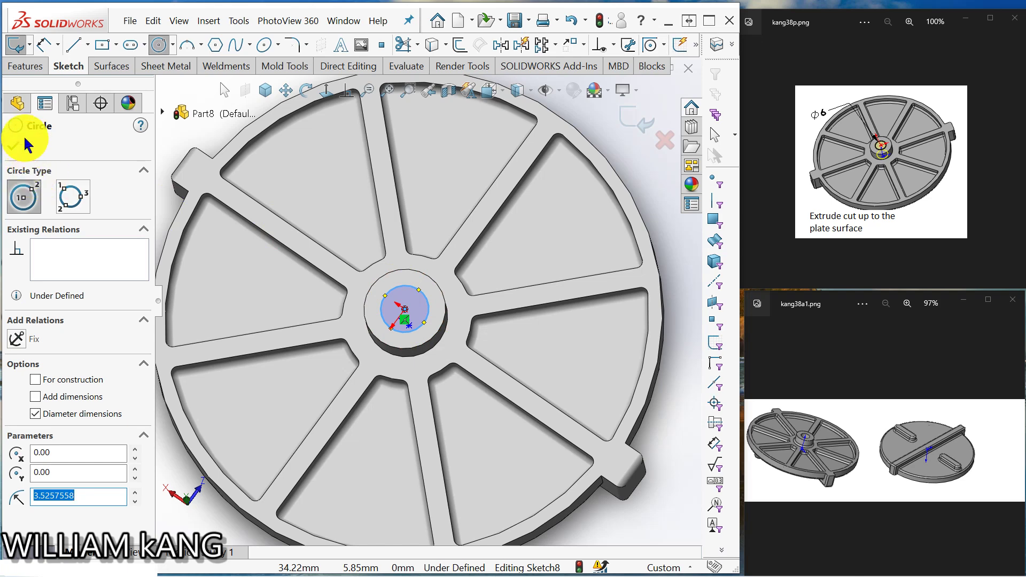
pyautogui.click(47, 47)
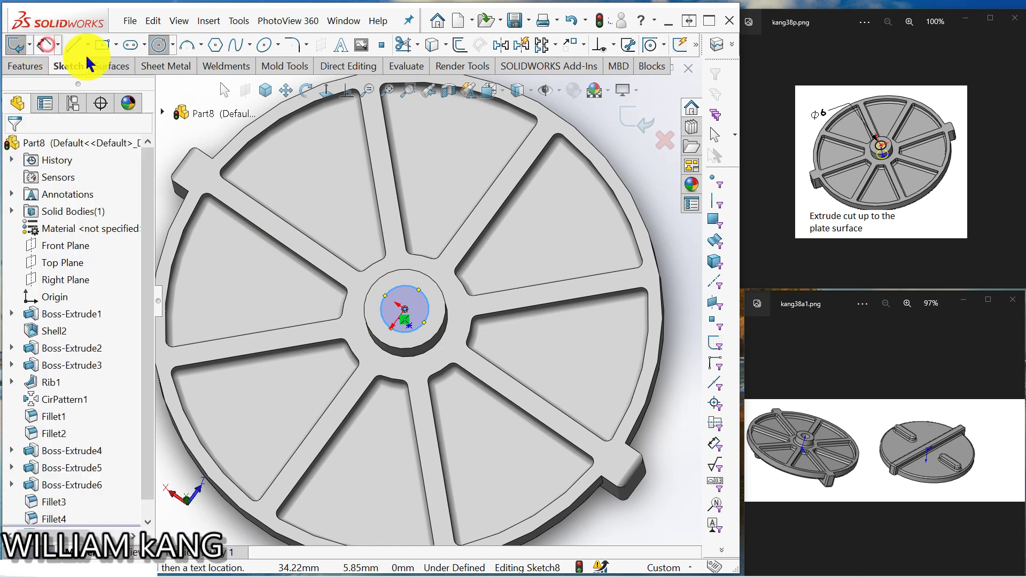
pyautogui.click(427, 303)
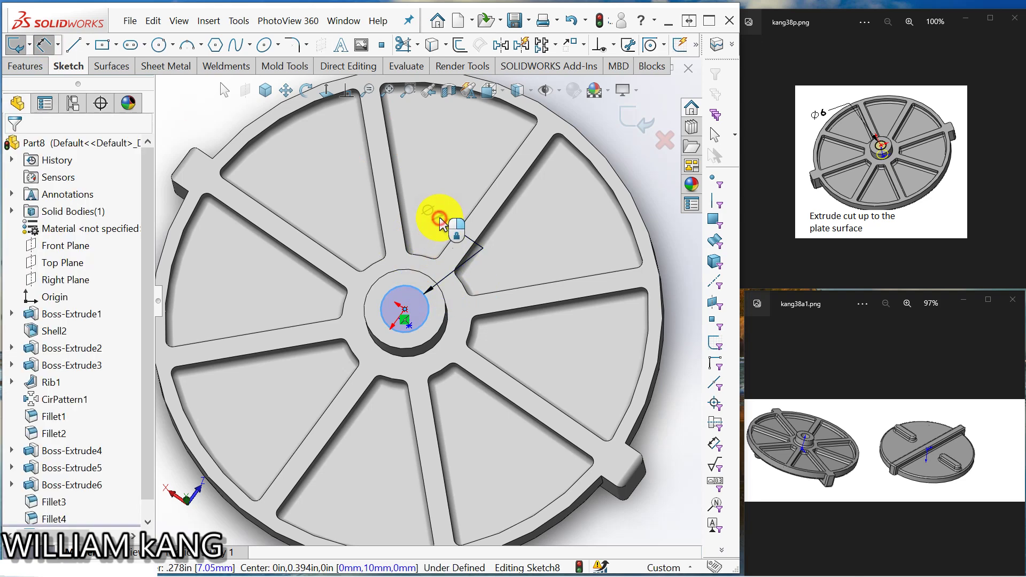
pyautogui.click(429, 223)
pyautogui.write('6')
pyautogui.press('Return')
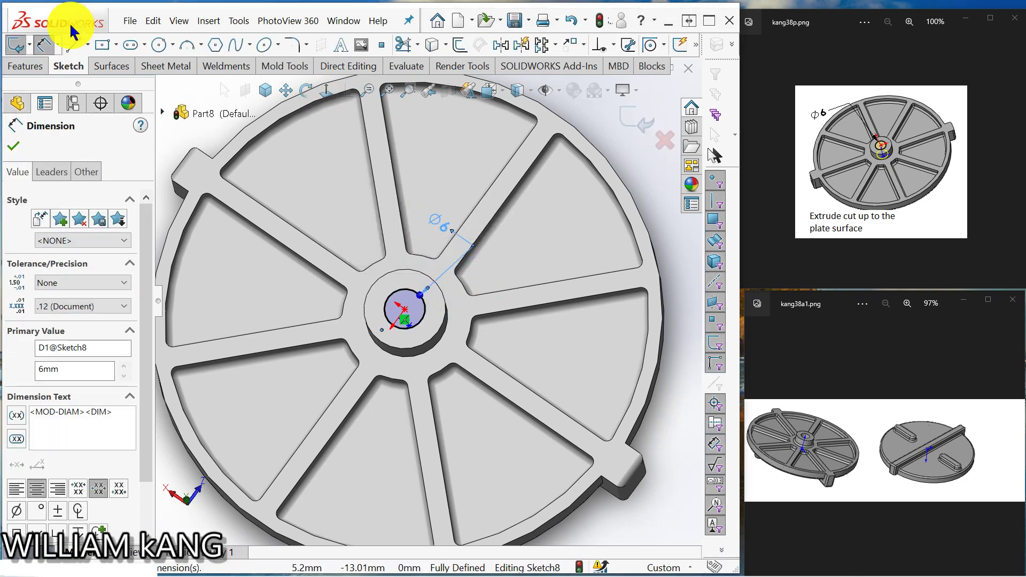
# Step: Extrude-cut the 6 mm hub circle Up To Surface, using the recessed plate face between the ribs as the limit
pyautogui.click(27, 66)
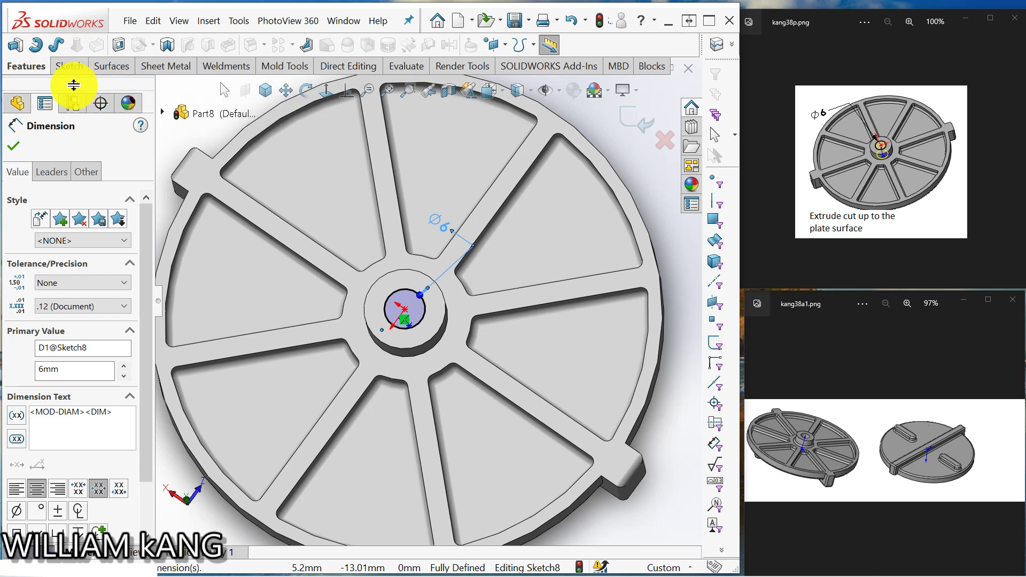
pyautogui.click(124, 43)
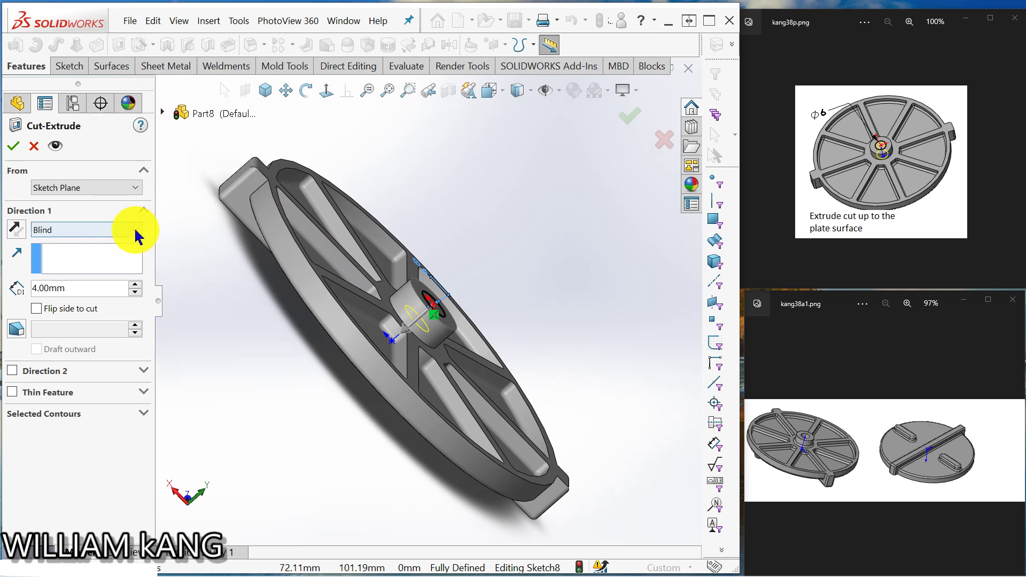
pyautogui.click(136, 230)
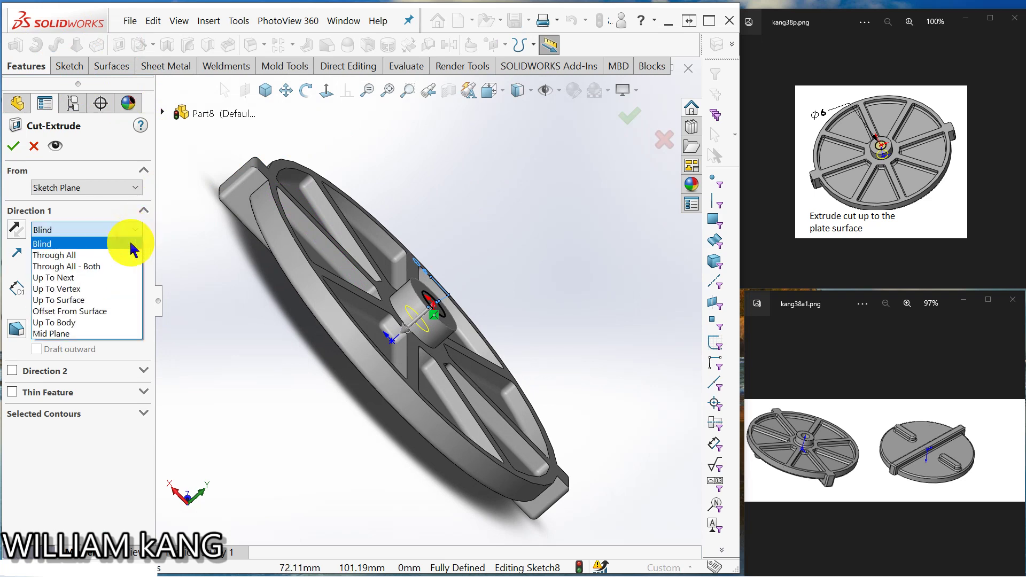
pyautogui.click(99, 255)
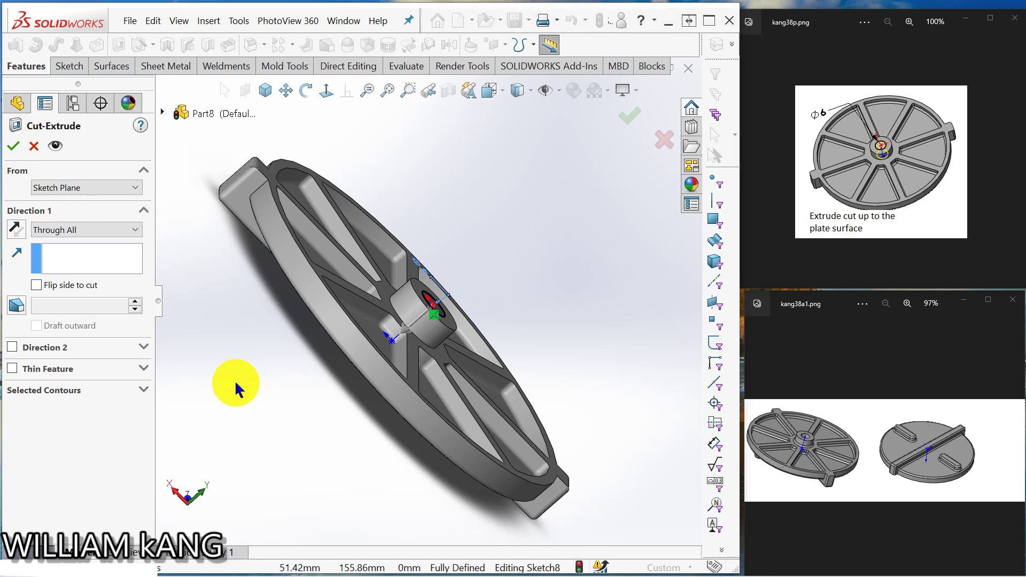
pyautogui.moveTo(235, 380); pyautogui.dragTo(368, 467, button='middle')
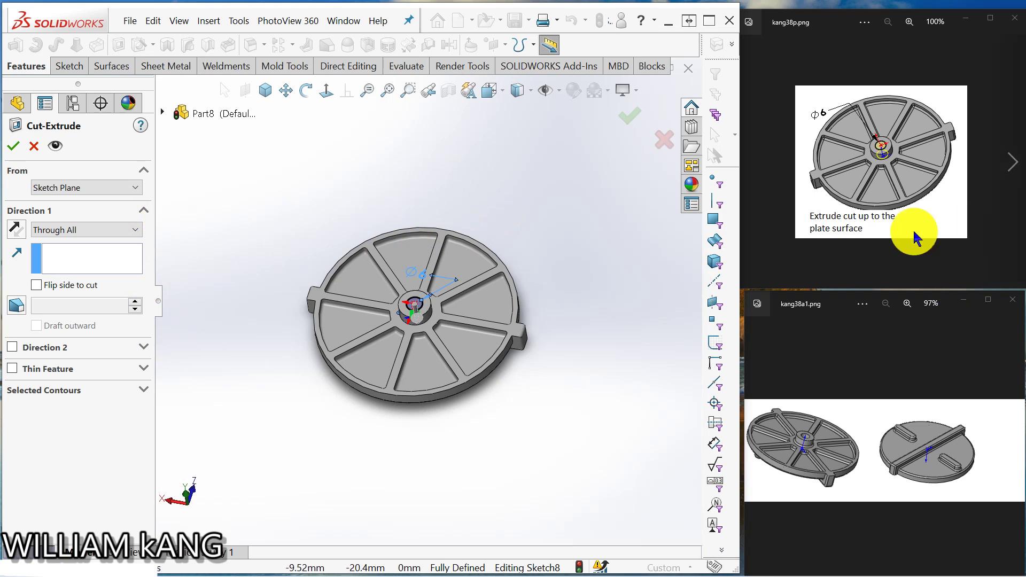
pyautogui.click(133, 229)
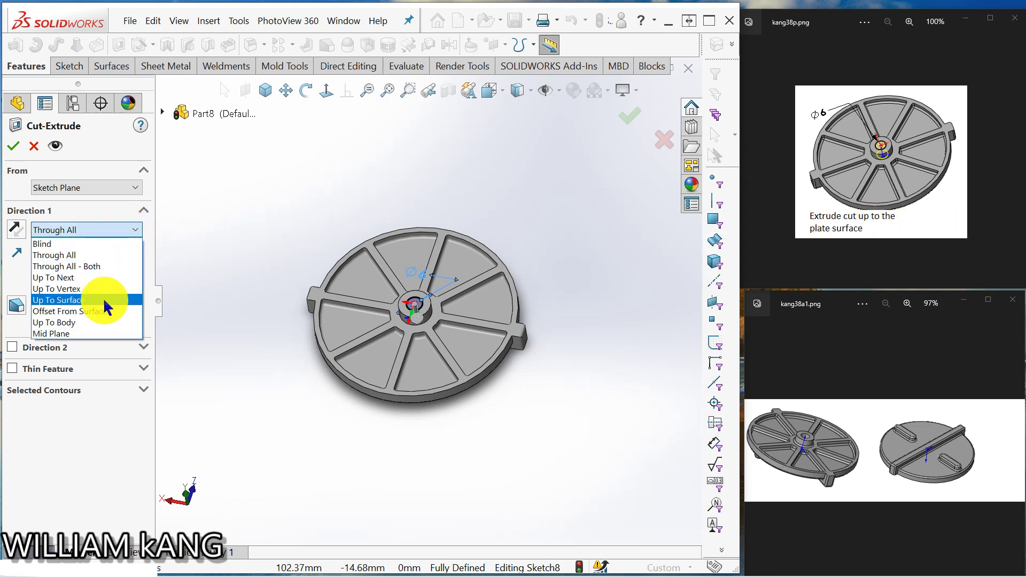
pyautogui.click(104, 299)
pyautogui.click(374, 362)
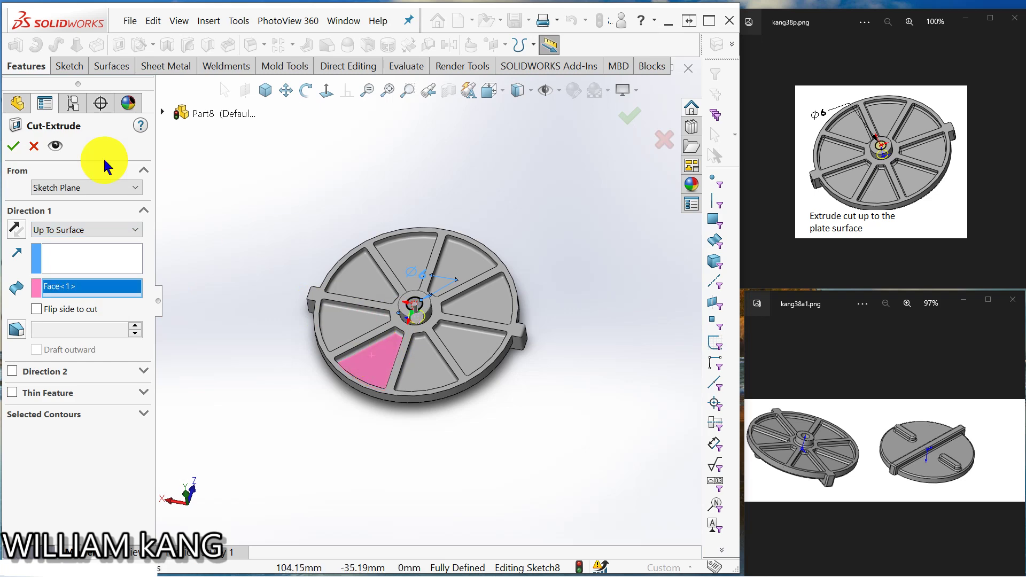
pyautogui.click(16, 146)
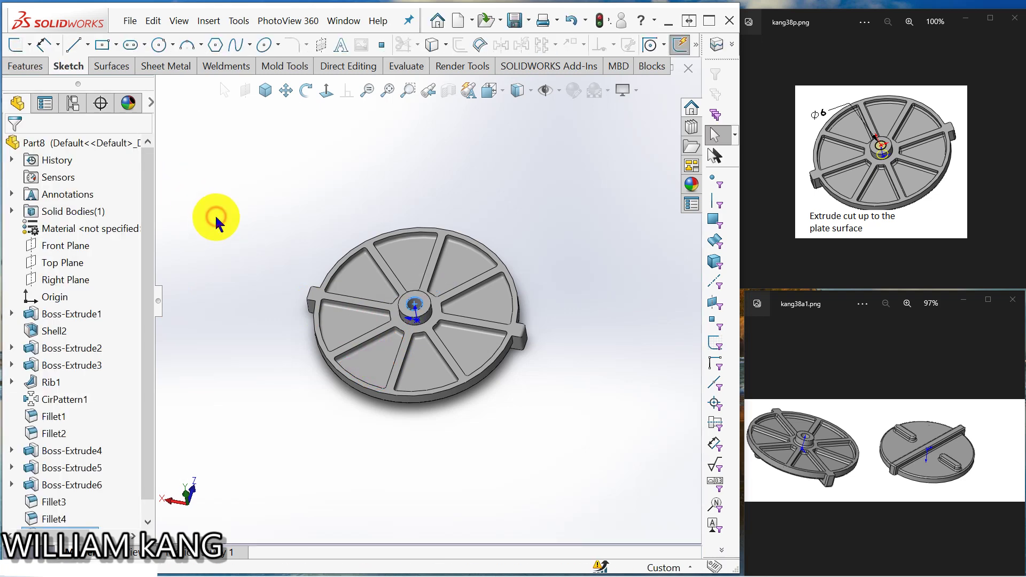
# Step: Bring up slot reference image kang38q.png and start a sketch on the wheel's flat back face beside the crossbar
pyautogui.moveTo(215, 213); pyautogui.dragTo(338, 106, button='middle')
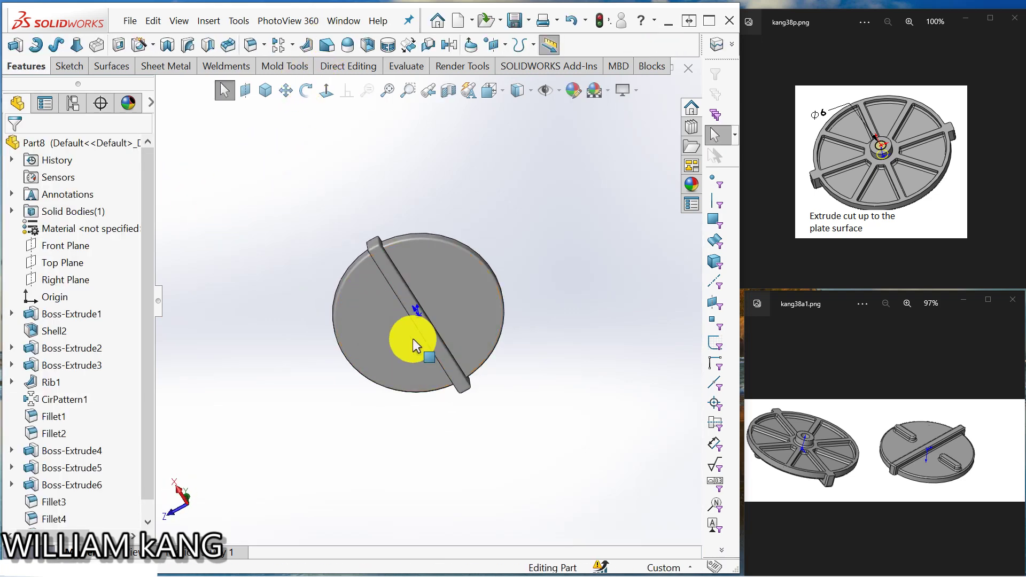
pyautogui.moveTo(515, 351); pyautogui.dragTo(534, 193, button='middle')
pyautogui.click(1003, 169)
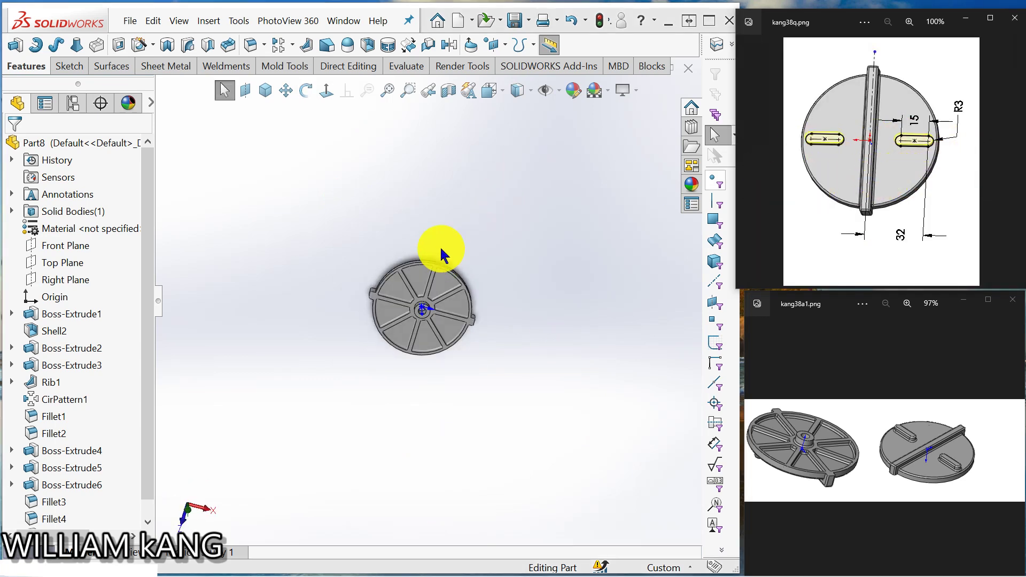
pyautogui.moveTo(442, 255); pyautogui.dragTo(442, 450, button='middle')
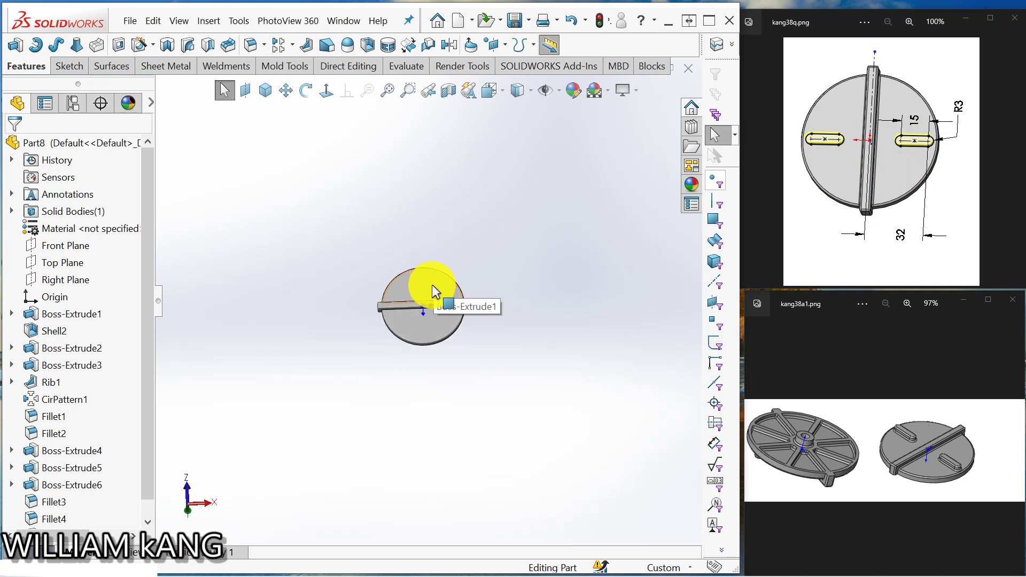
pyautogui.click(431, 285)
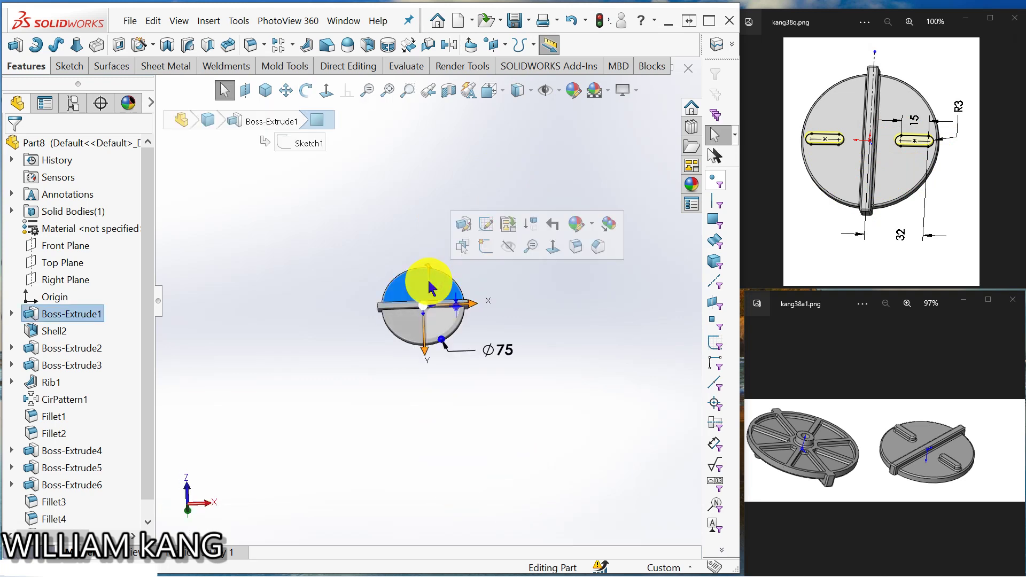
pyautogui.click(485, 250)
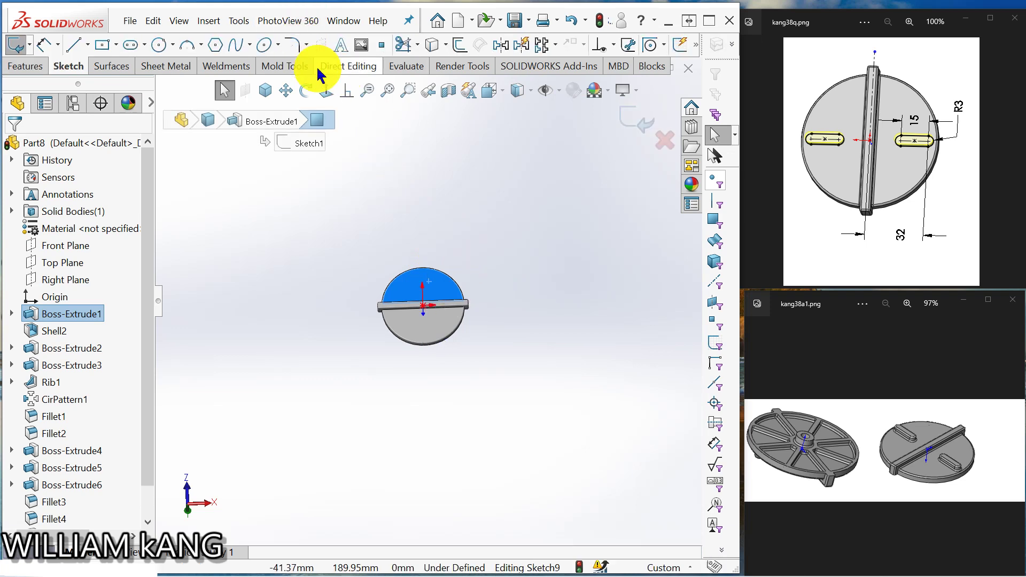
# Step: View the sketch face straight on and roll the view until the crossbar stands vertical as in the reference image
pyautogui.click(326, 87)
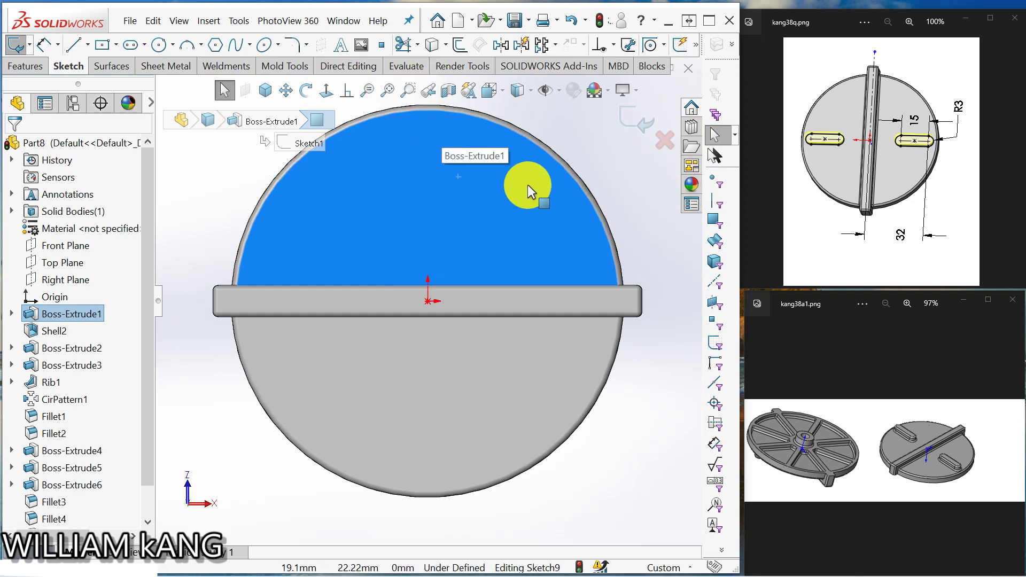
pyautogui.hotkey('shift', 'Right')
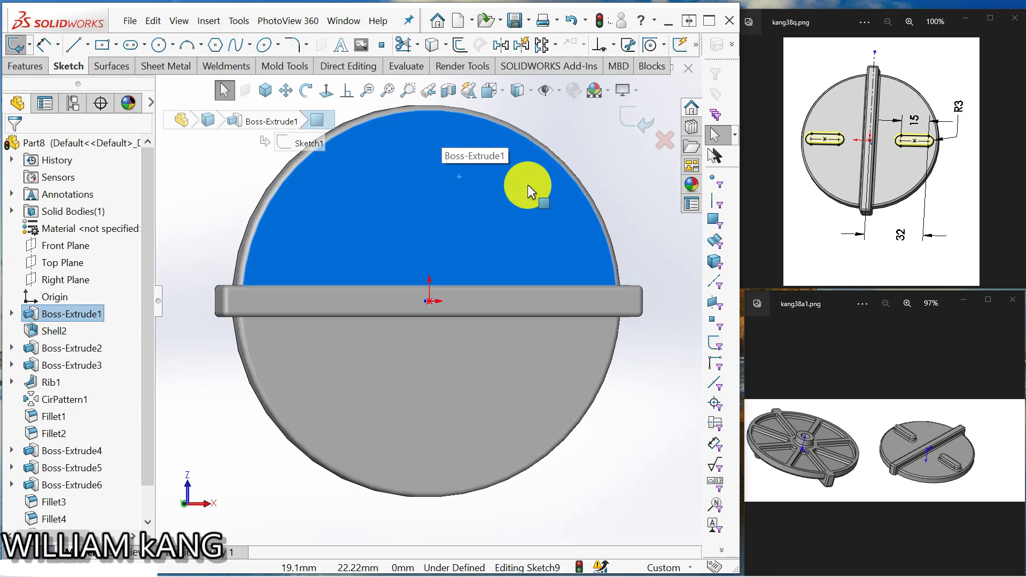
pyautogui.hotkey('shift', 'Left')
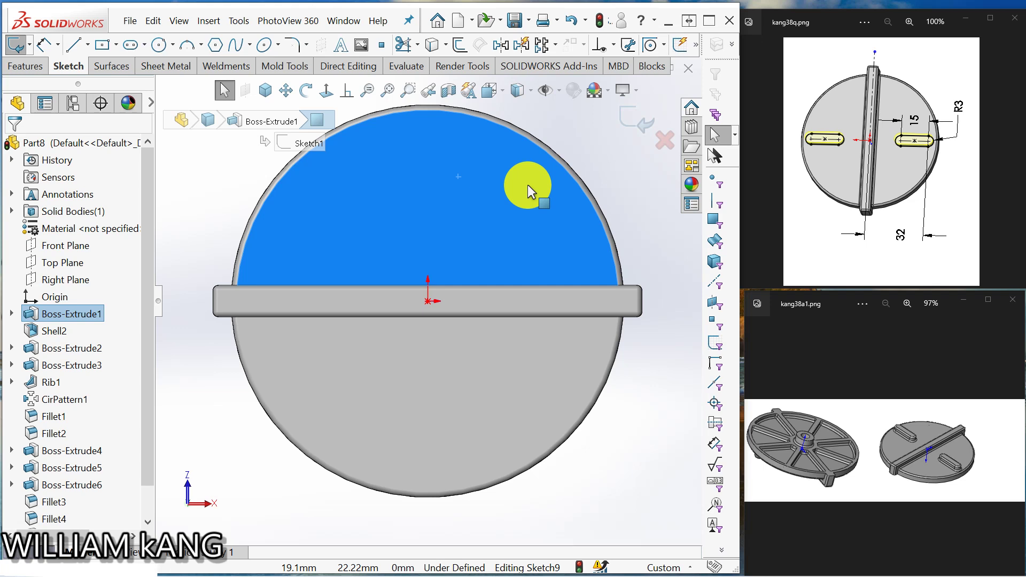
pyautogui.hotkey('alt', 'Left')
pyautogui.hotkey('alt', 'Left')
pyautogui.hotkey('alt', 'Left')
pyautogui.hotkey('alt', 'Left')
pyautogui.hotkey('alt', 'Left')
pyautogui.hotkey('alt', 'Left')
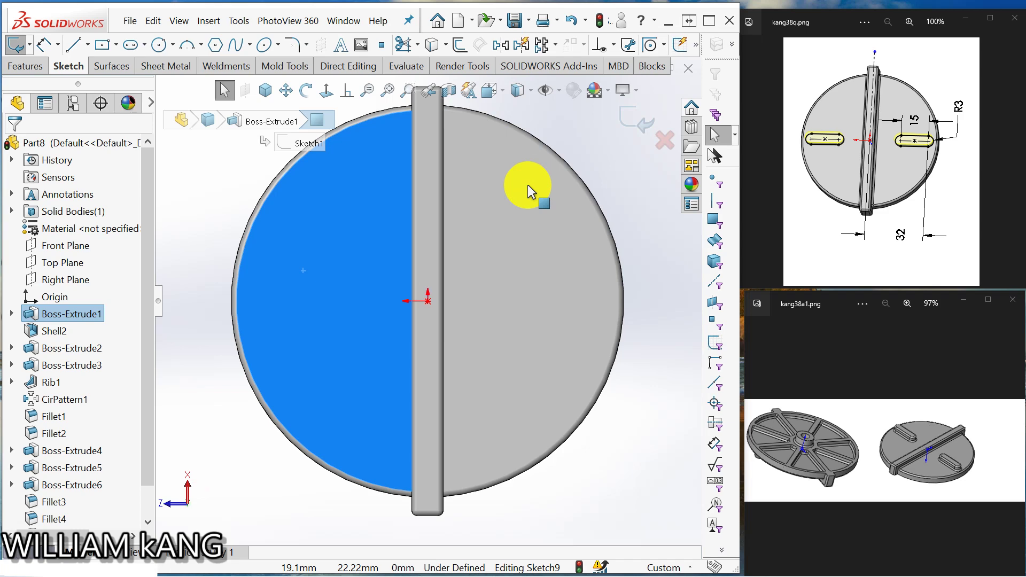
pyautogui.hotkey('shift', 'Left')
pyautogui.hotkey('shift', 'Left')
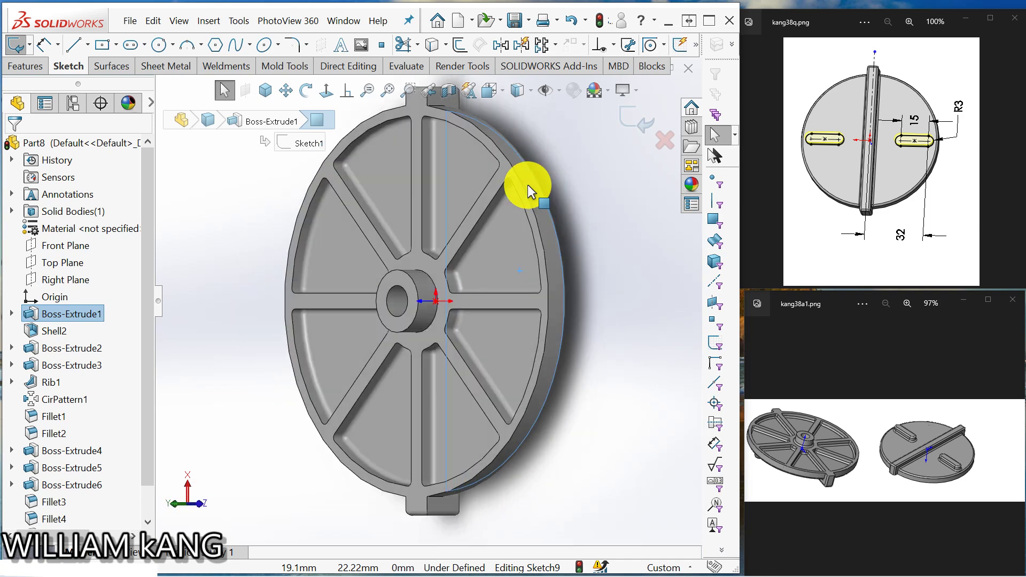
pyautogui.hotkey('shift', 'Left')
pyautogui.hotkey('shift', 'Left')
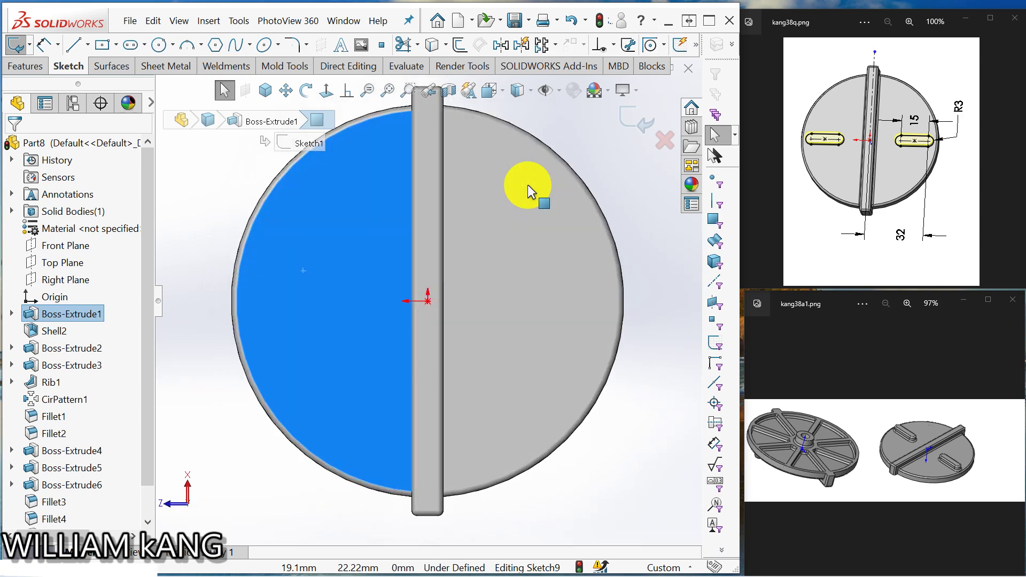
pyautogui.hotkey('alt', 'Right')
pyautogui.hotkey('alt', 'Right')
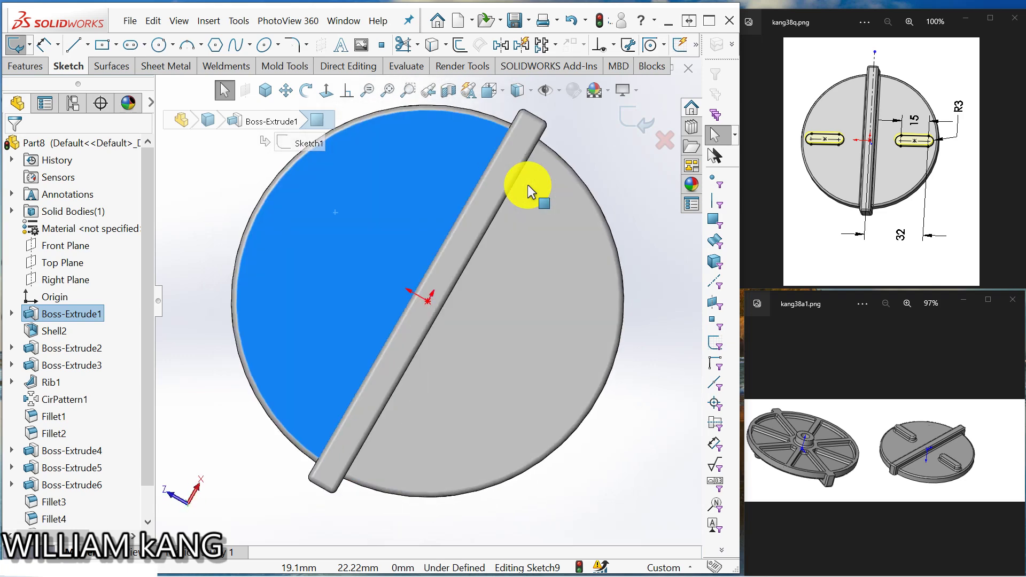
pyautogui.hotkey('alt', 'Right')
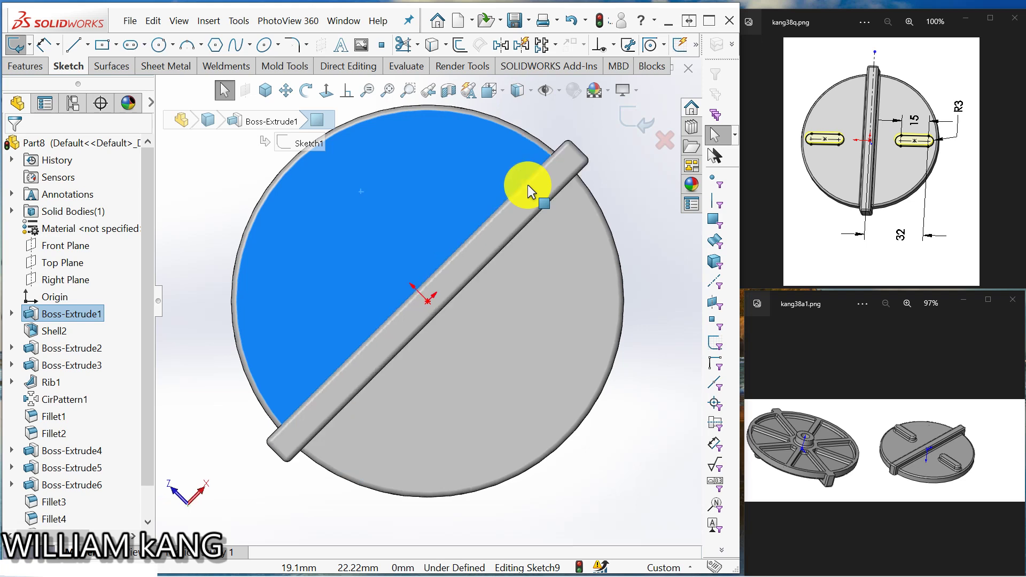
pyautogui.hotkey('alt', 'Left')
pyautogui.hotkey('alt', 'Left')
pyautogui.hotkey('alt', 'Left')
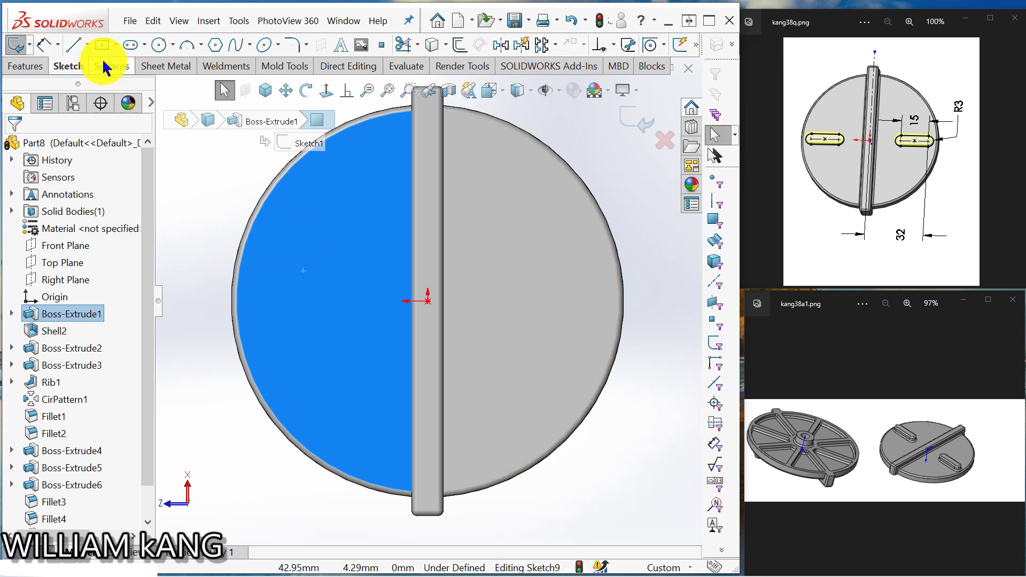
# Step: Sketch a straight slot beside the crossbar, level with the origin, about 14.6 mm between arc centres and 7 mm wide
pyautogui.click(132, 45)
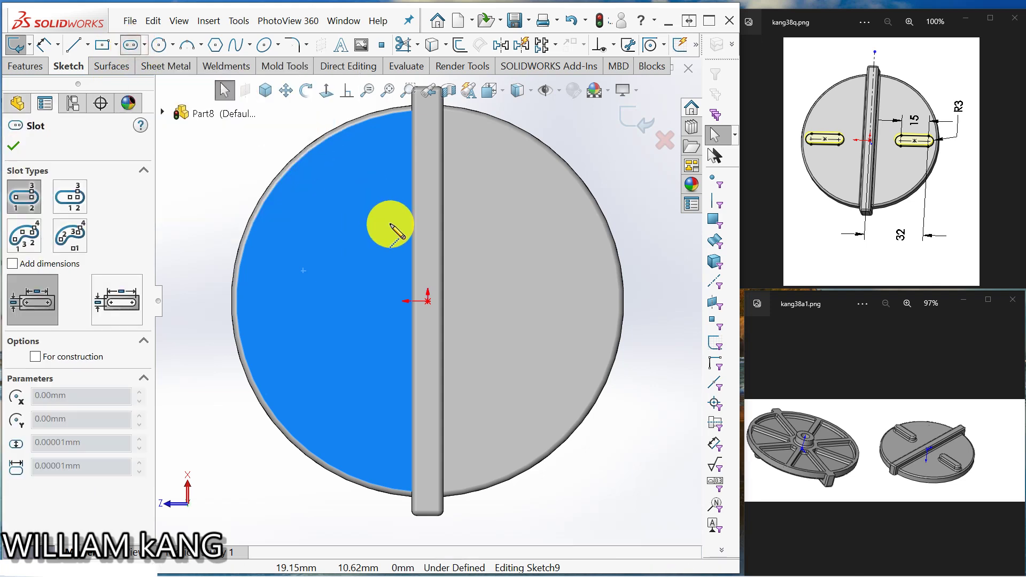
pyautogui.click(496, 301)
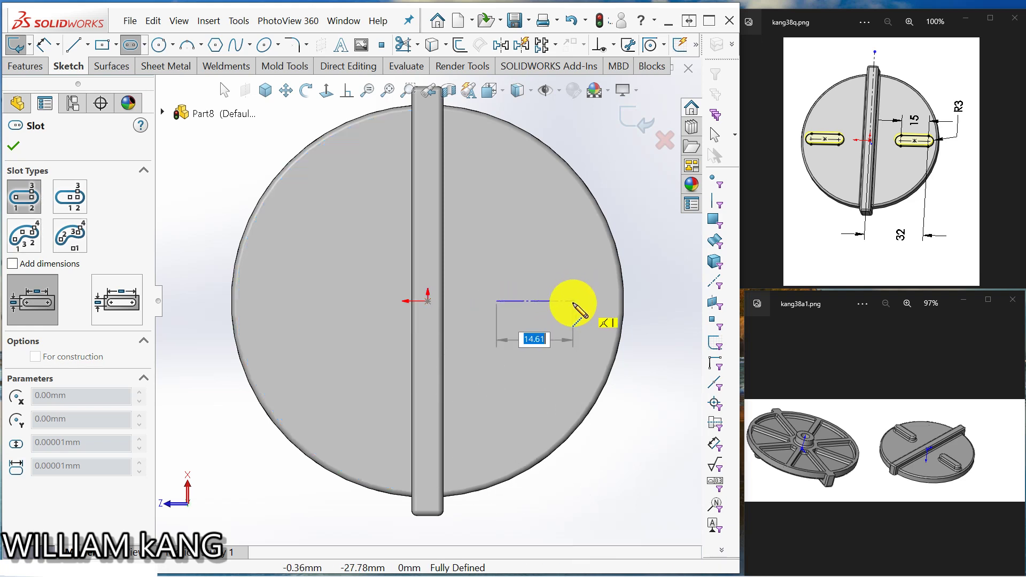
pyautogui.click(573, 300)
pyautogui.click(566, 283)
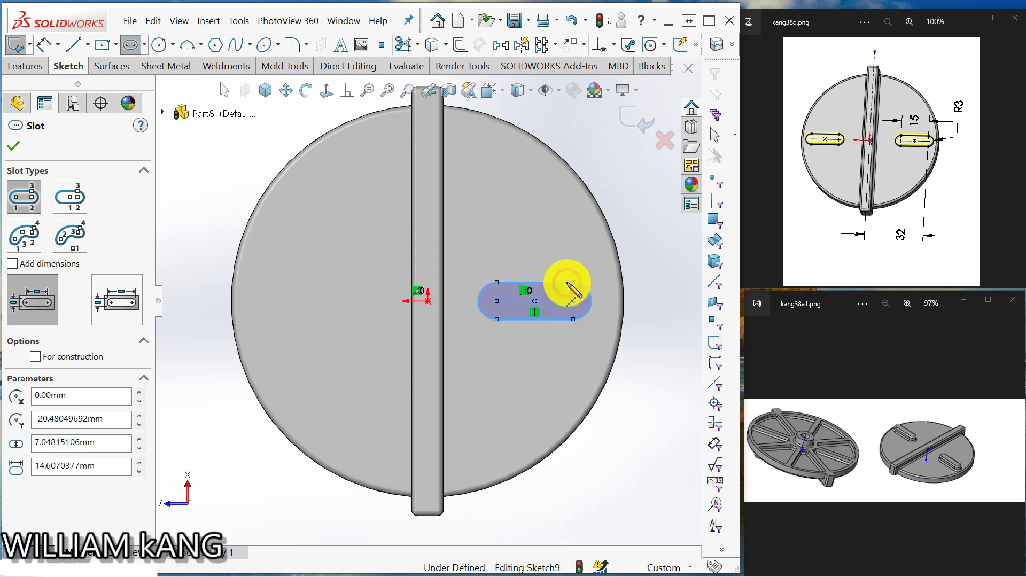
pyautogui.press('Escape')
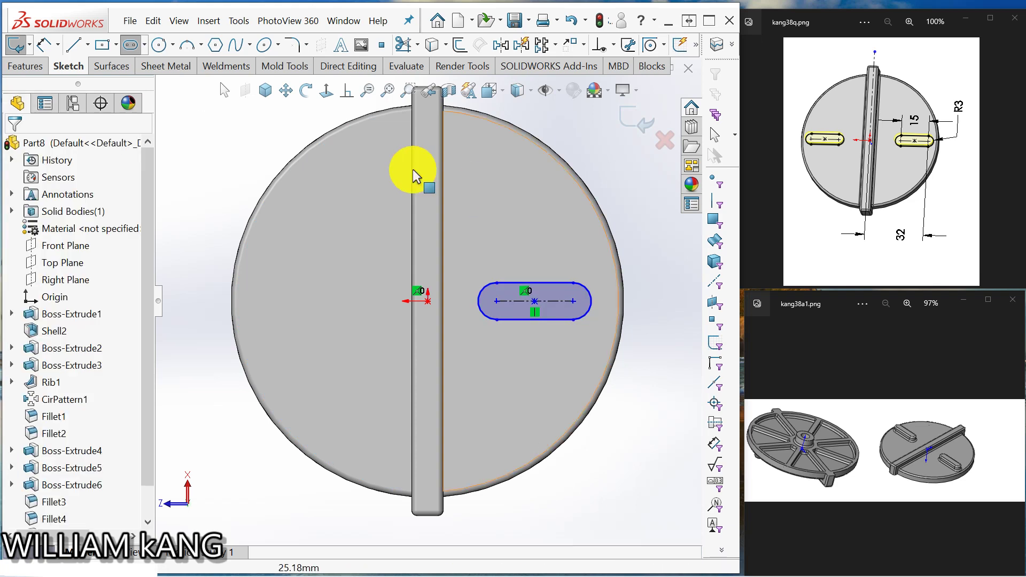
# Step: Dimension the slot's centre-to-centre length to 15 mm
pyautogui.click(42, 47)
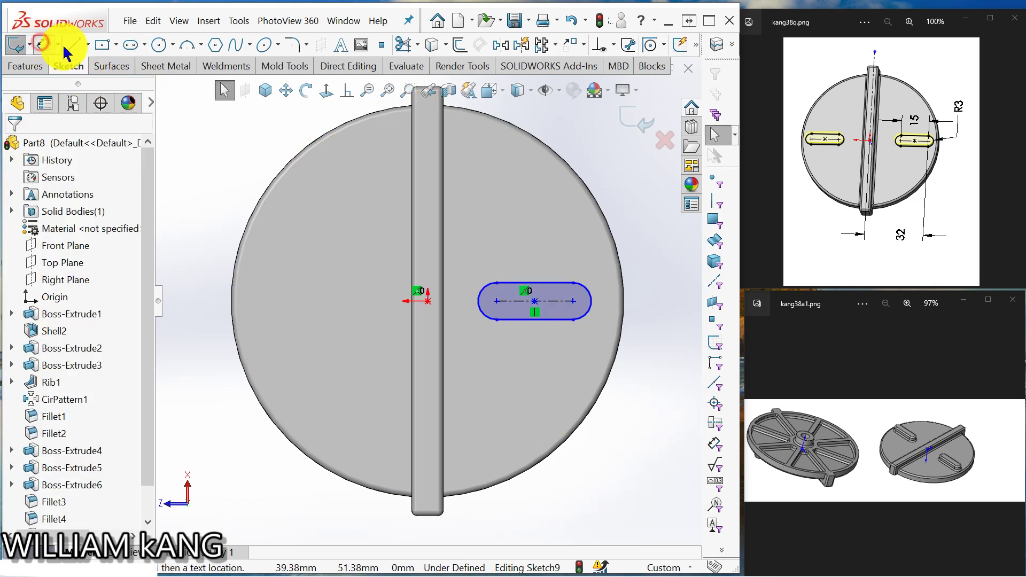
pyautogui.click(541, 284)
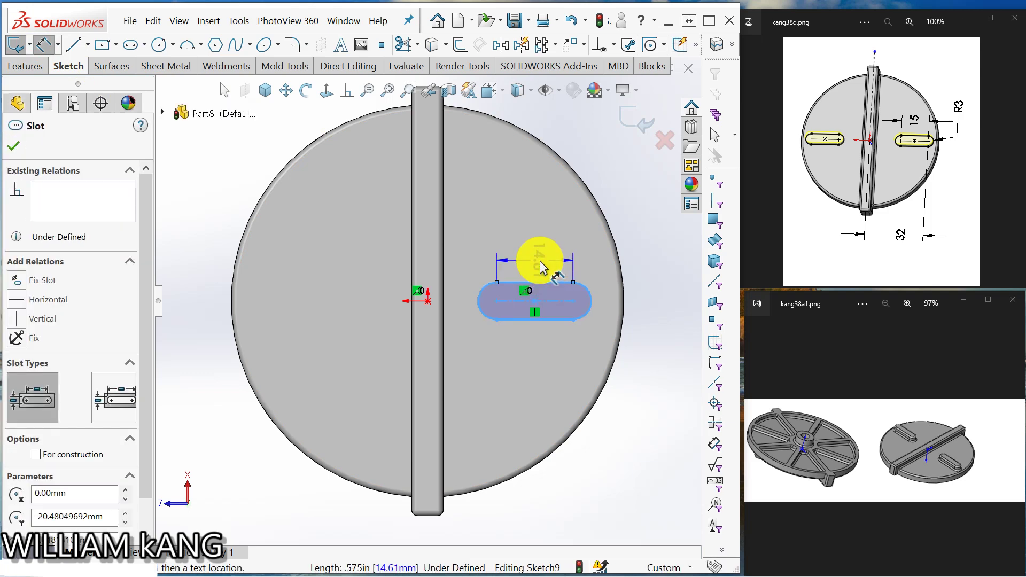
pyautogui.click(540, 260)
pyautogui.write('15')
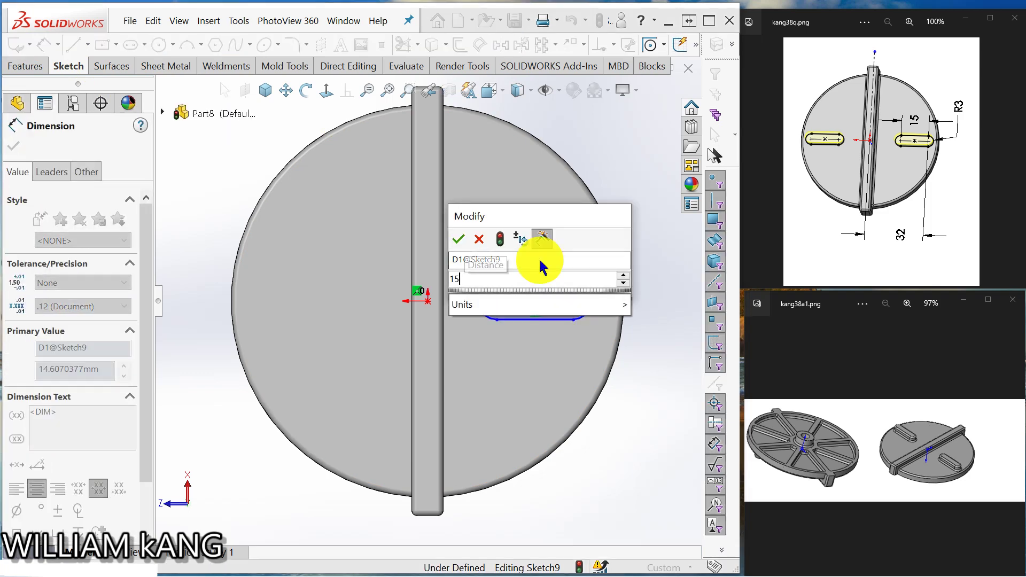
pyautogui.press('Return')
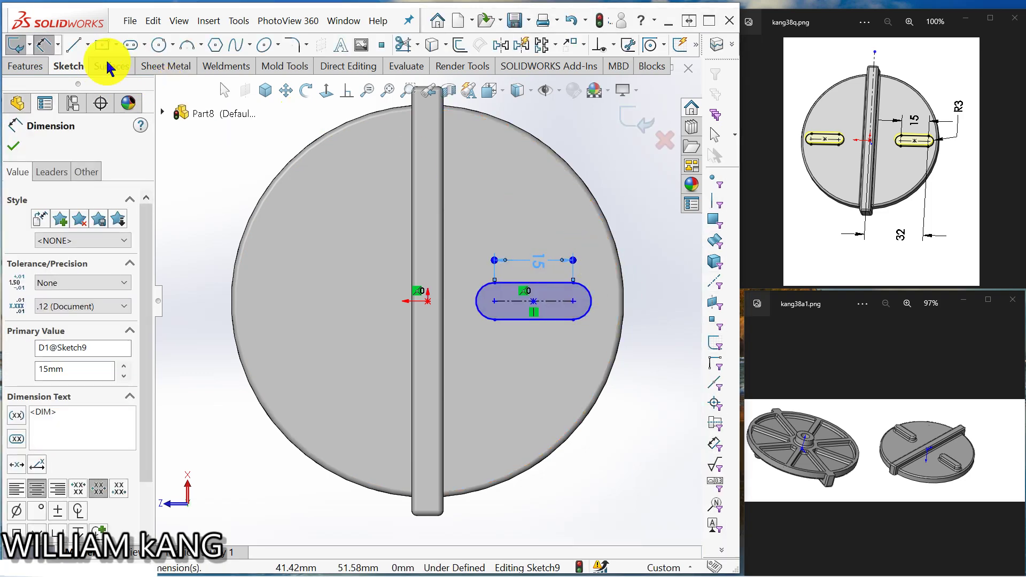
# Step: Dimension the radius of the slot's outer end arc to 3 mm
pyautogui.click(44, 44)
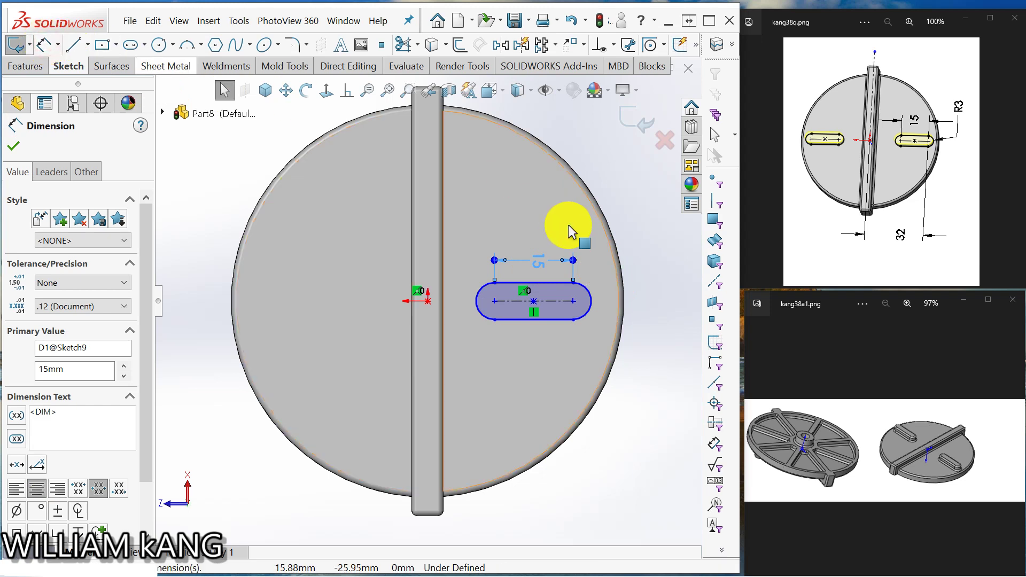
pyautogui.click(593, 298)
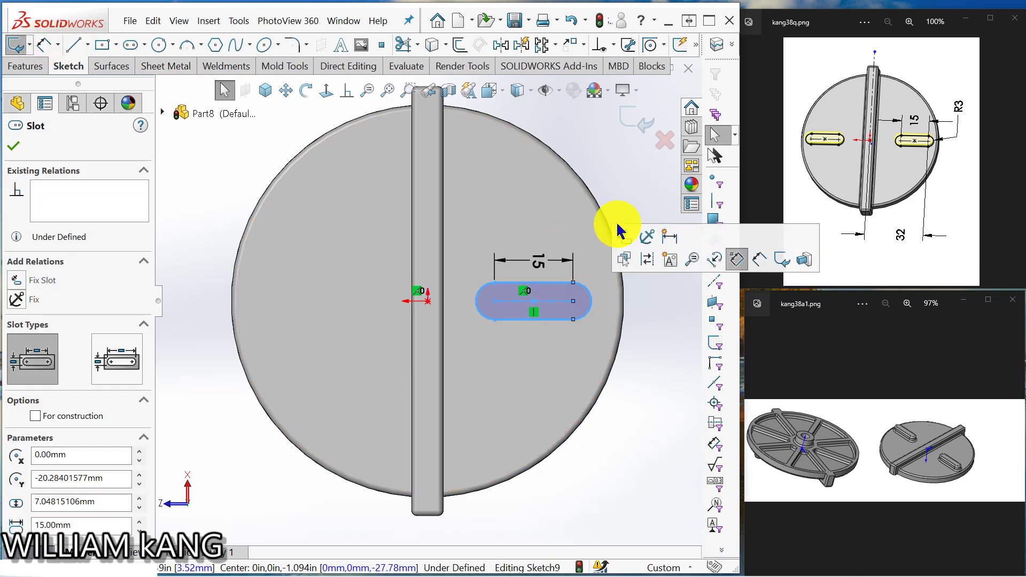
pyautogui.press('Escape')
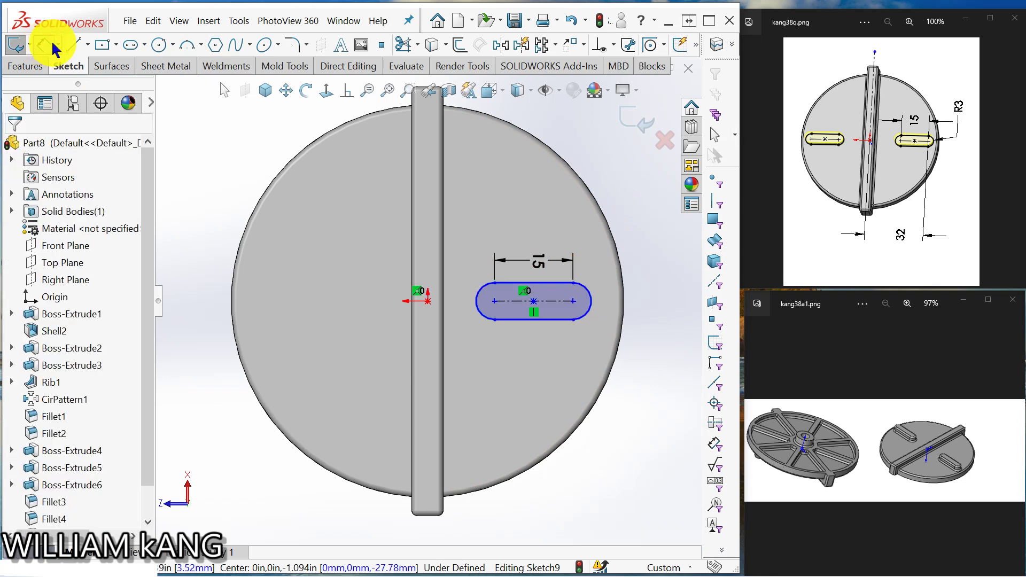
pyautogui.click(53, 49)
pyautogui.click(590, 288)
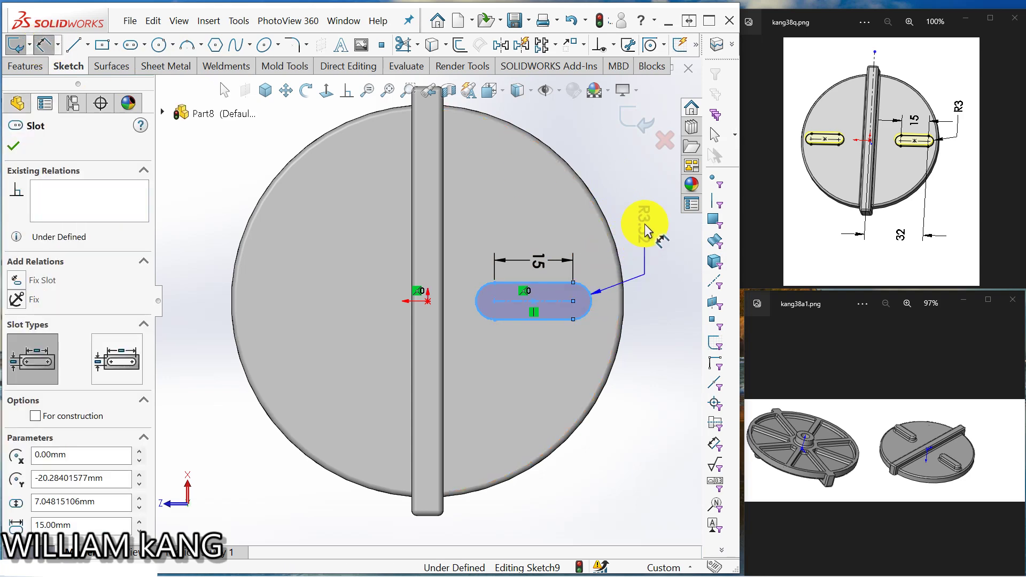
pyautogui.click(646, 229)
pyautogui.write('3')
pyautogui.press('Return')
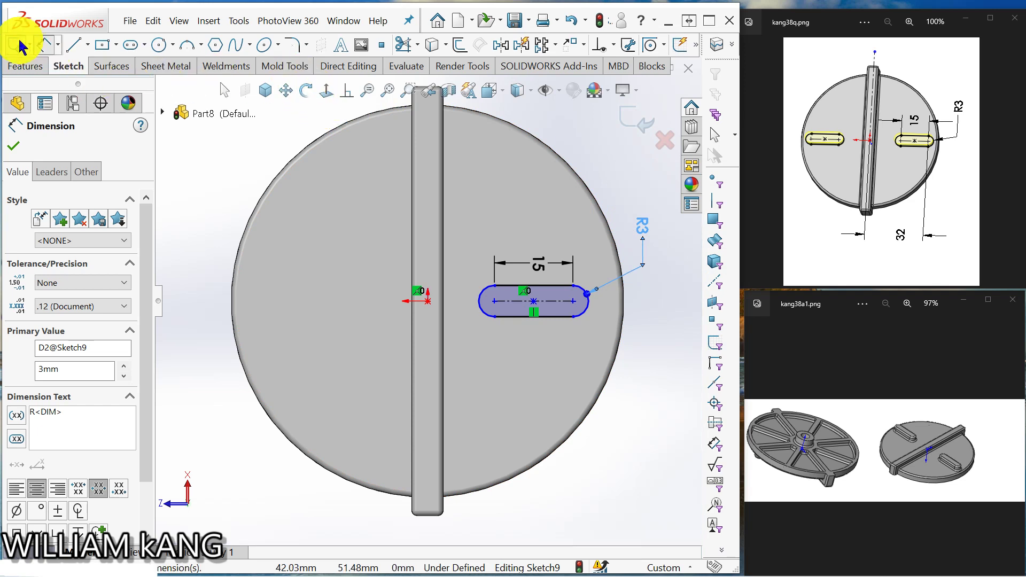
# Step: Dimension the distance from the origin to the slot's outer arc centre to 32 mm
pyautogui.click(44, 50)
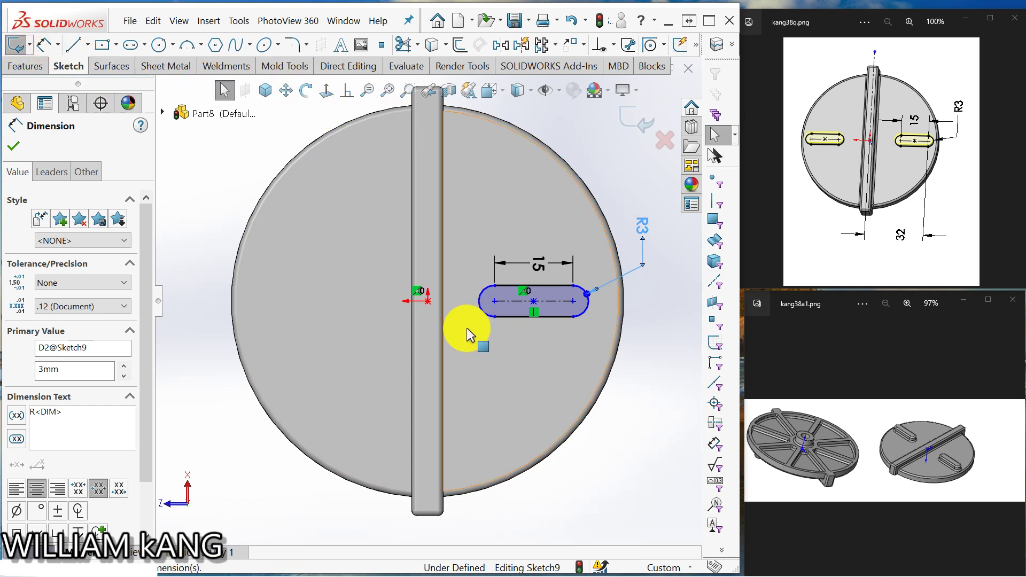
pyautogui.click(427, 305)
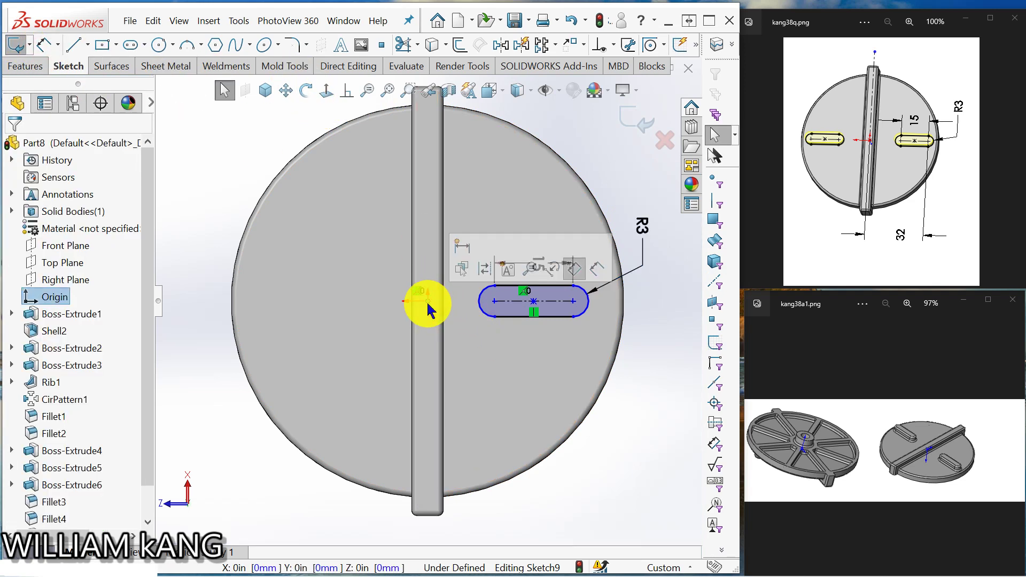
pyautogui.click(573, 301)
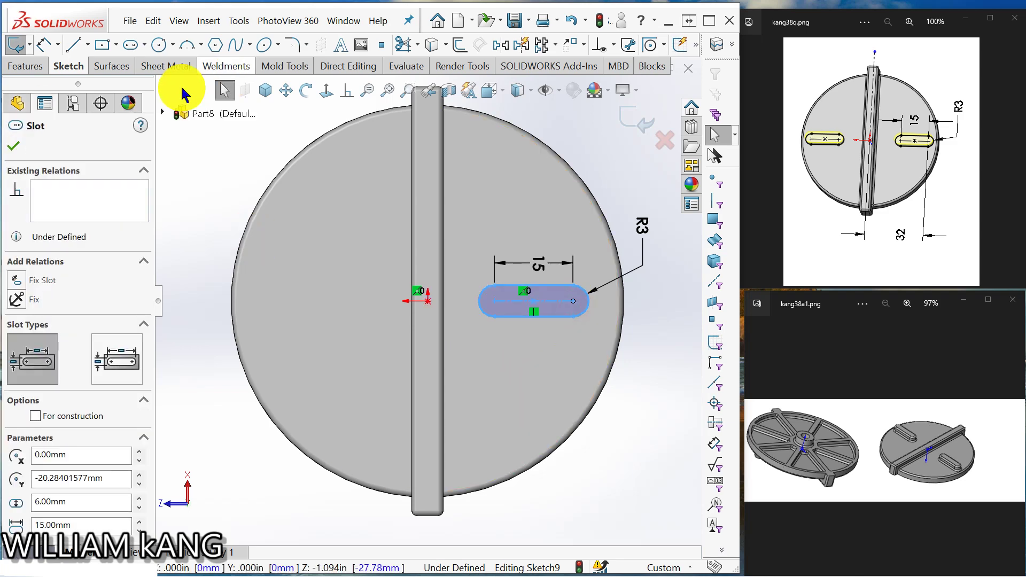
pyautogui.click(43, 44)
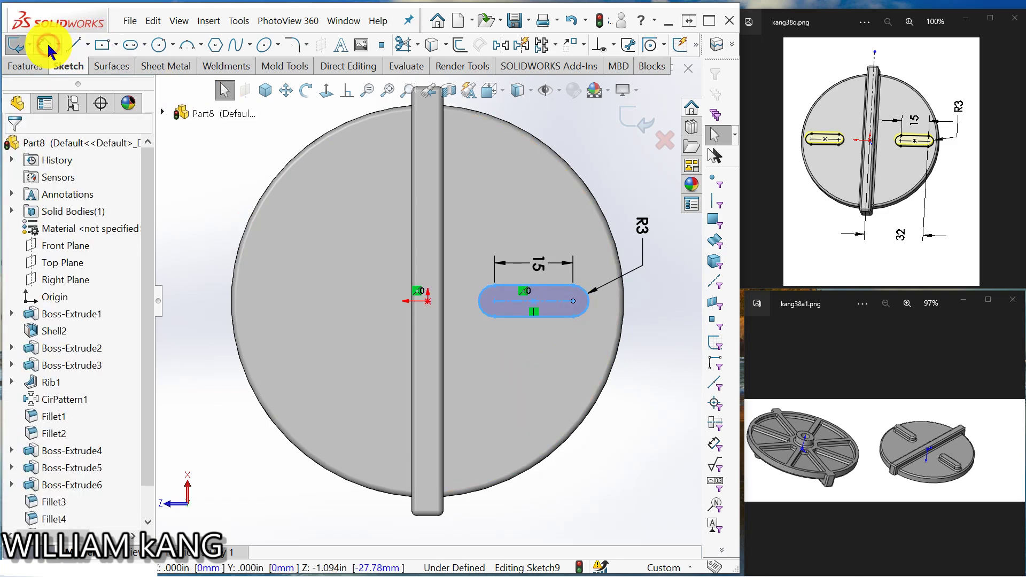
pyautogui.click(427, 300)
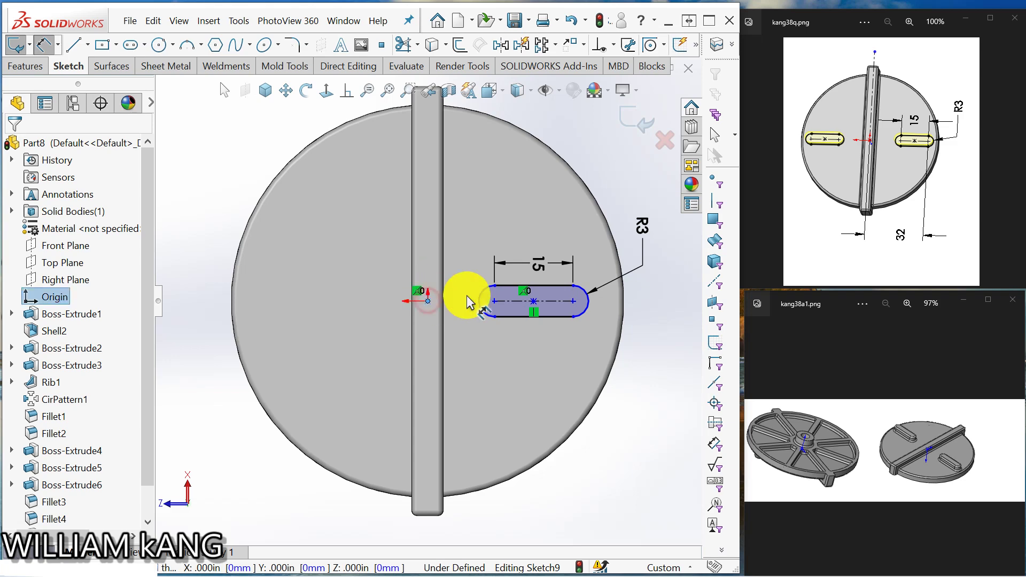
pyautogui.click(573, 301)
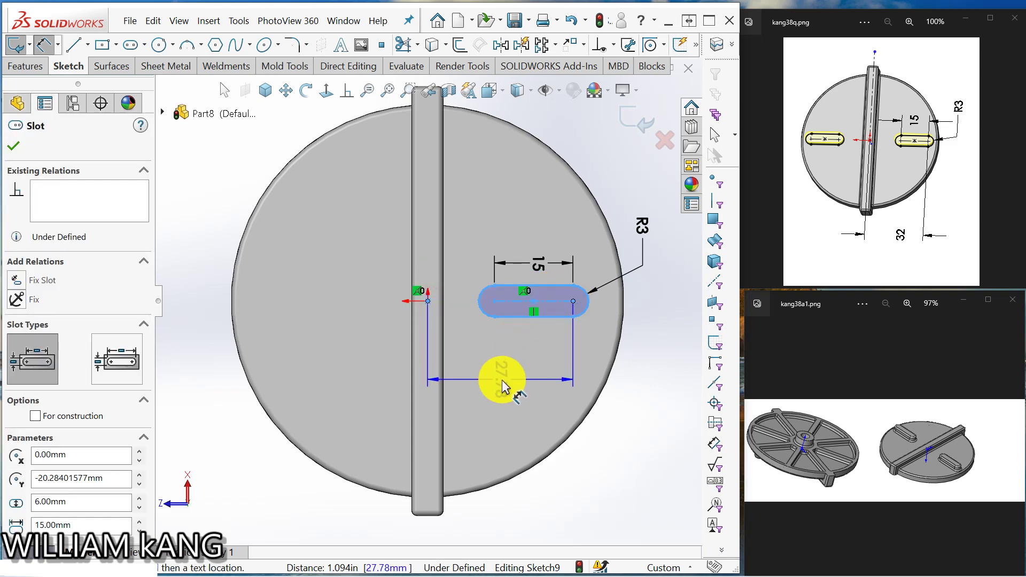
pyautogui.click(501, 380)
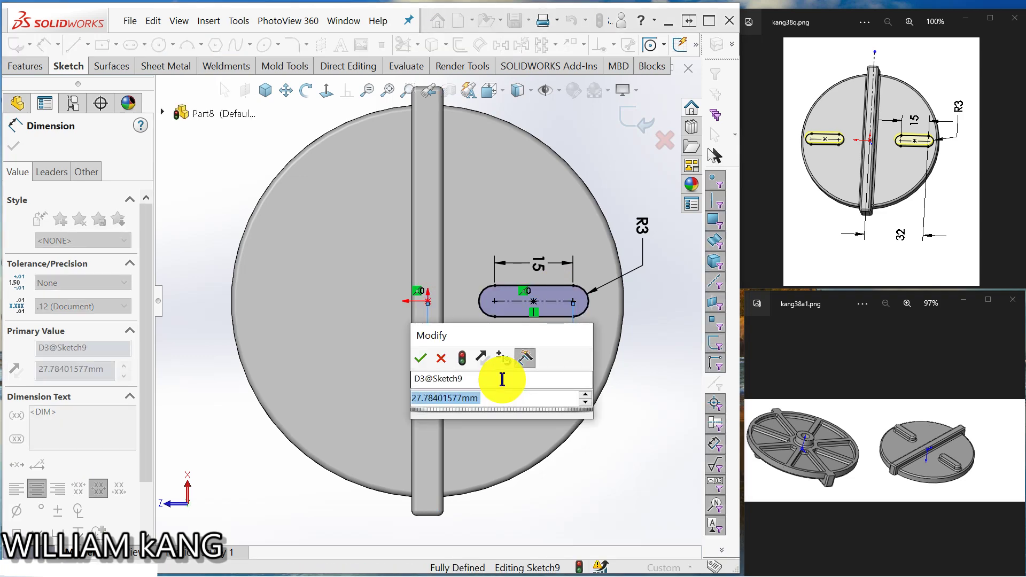
pyautogui.write('32')
pyautogui.press('Return')
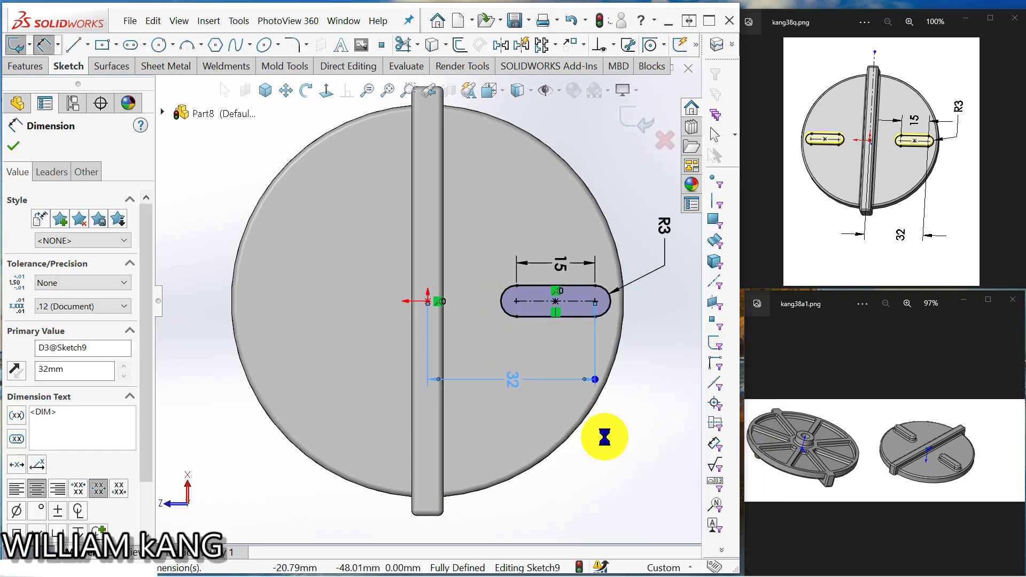
pyautogui.press('Escape')
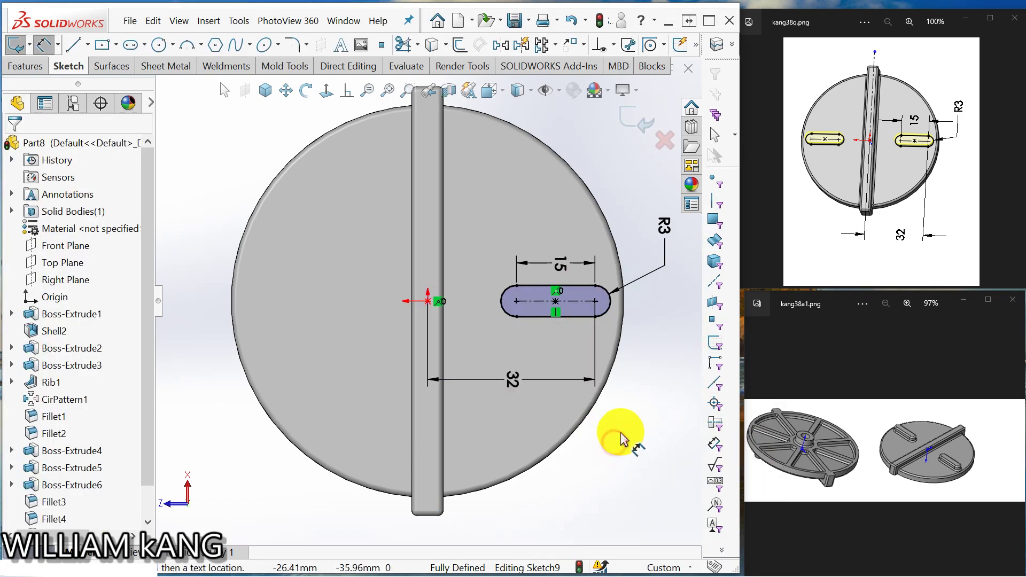
# Step: Check the slot's position against the ribs in wireframe display, and return to Shaded With Edges
pyautogui.click(529, 93)
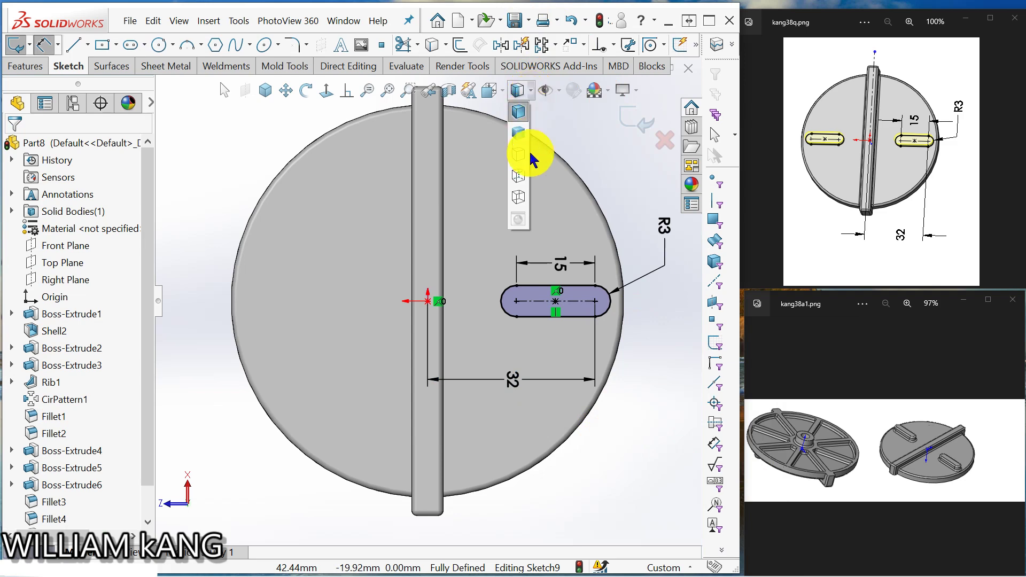
pyautogui.click(521, 197)
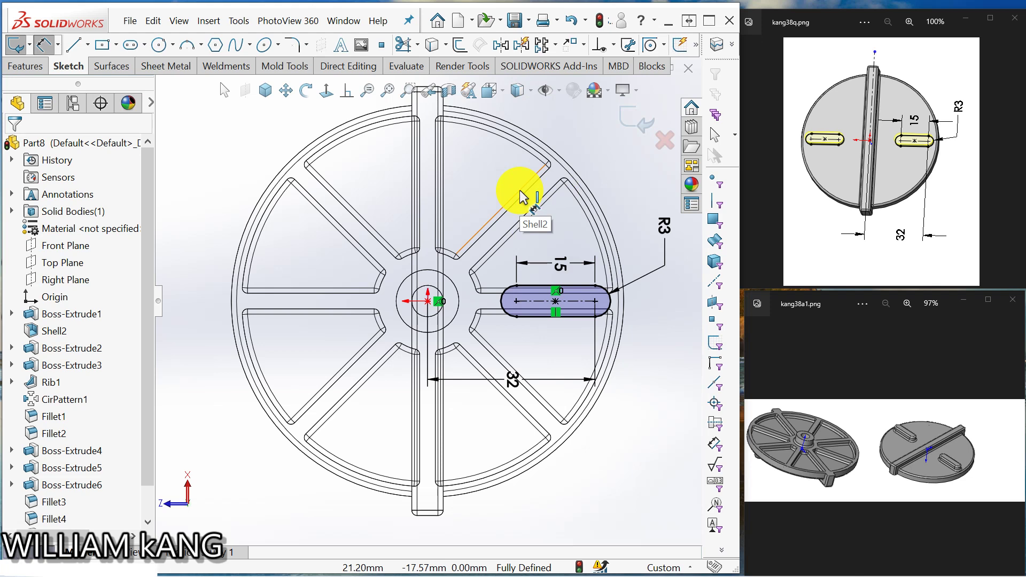
pyautogui.click(533, 96)
pyautogui.click(522, 108)
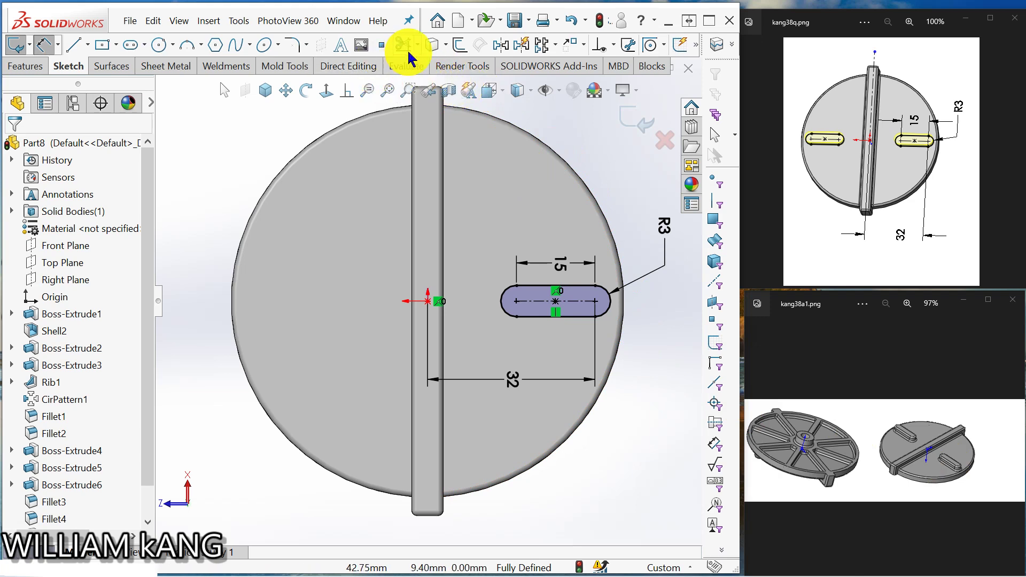
pyautogui.click(499, 44)
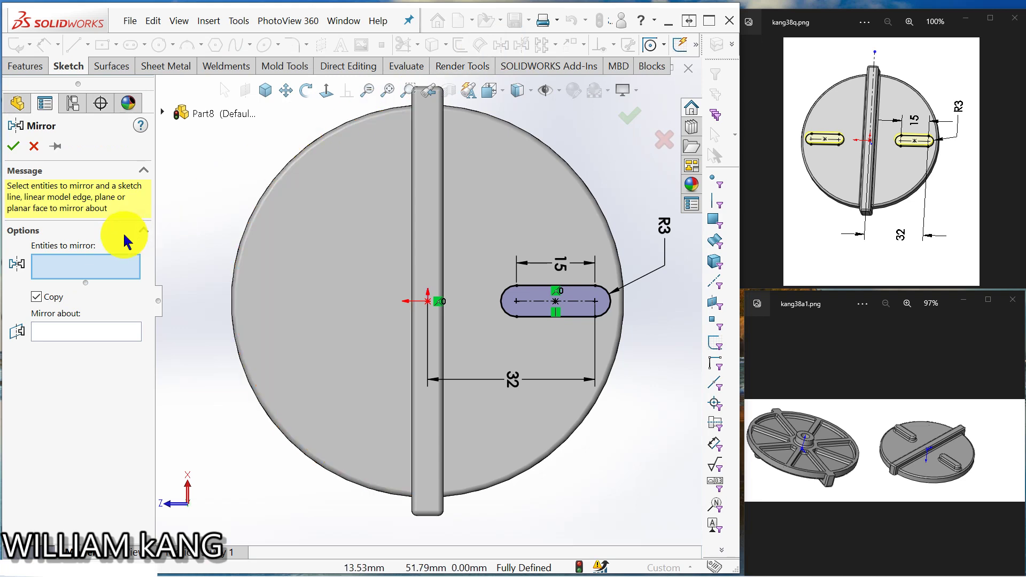
pyautogui.click(564, 287)
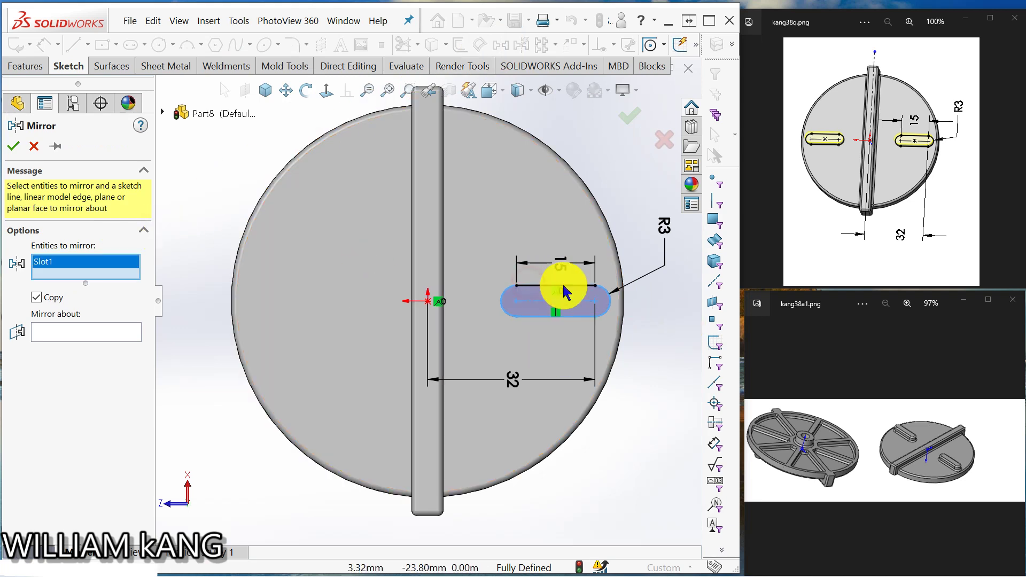
pyautogui.click(610, 304)
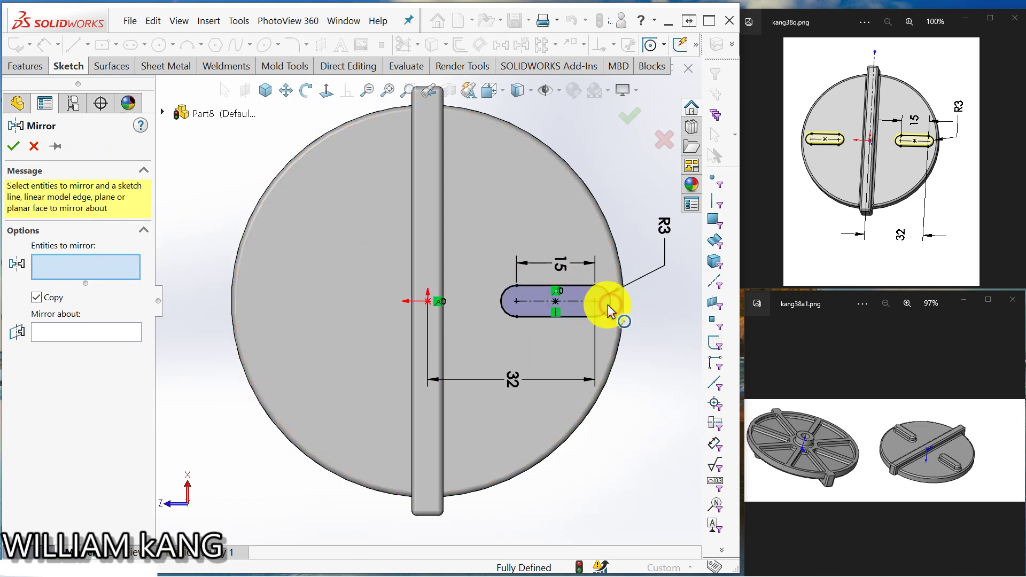
pyautogui.click(545, 319)
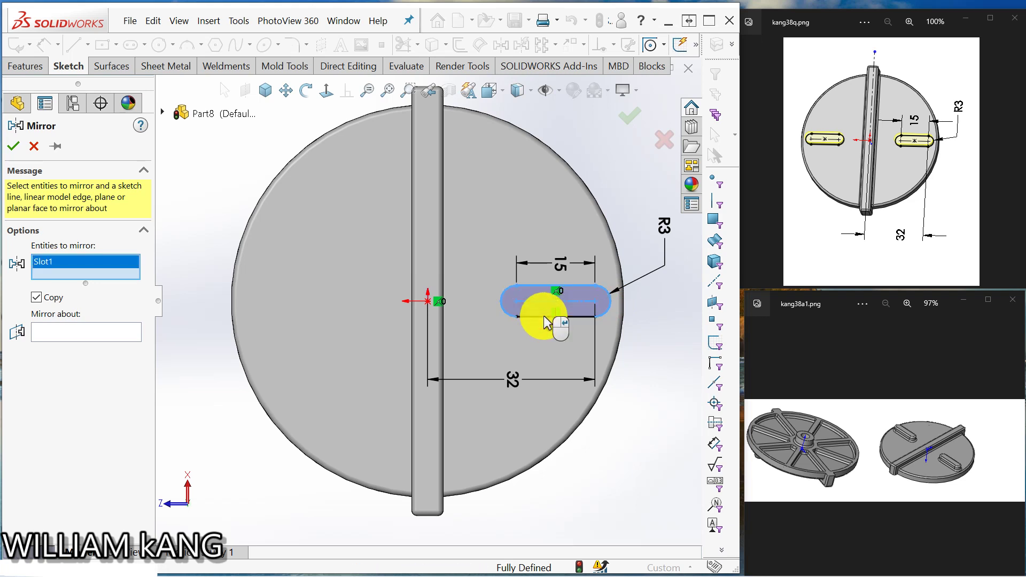
pyautogui.click(501, 303)
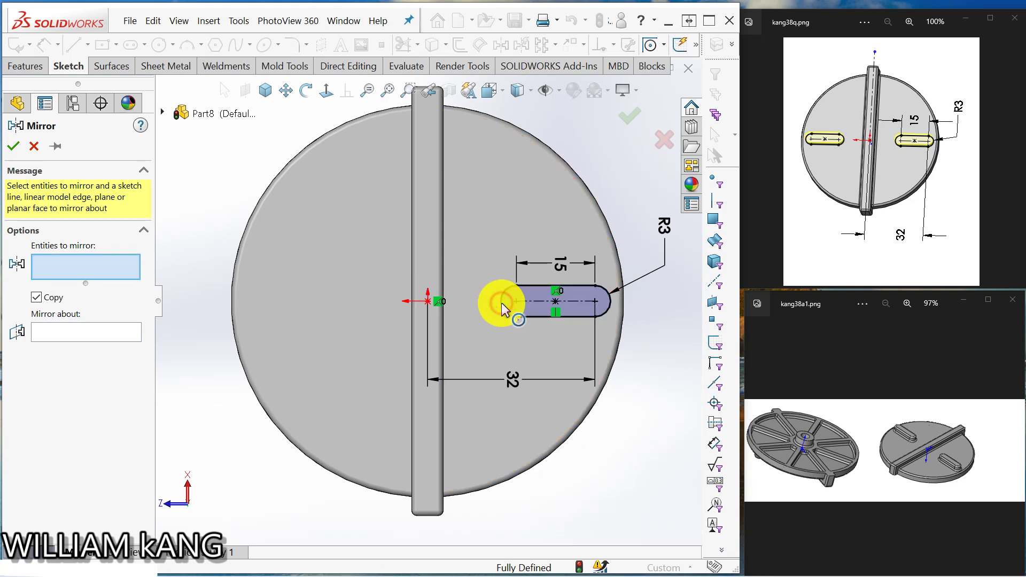
pyautogui.press('Escape')
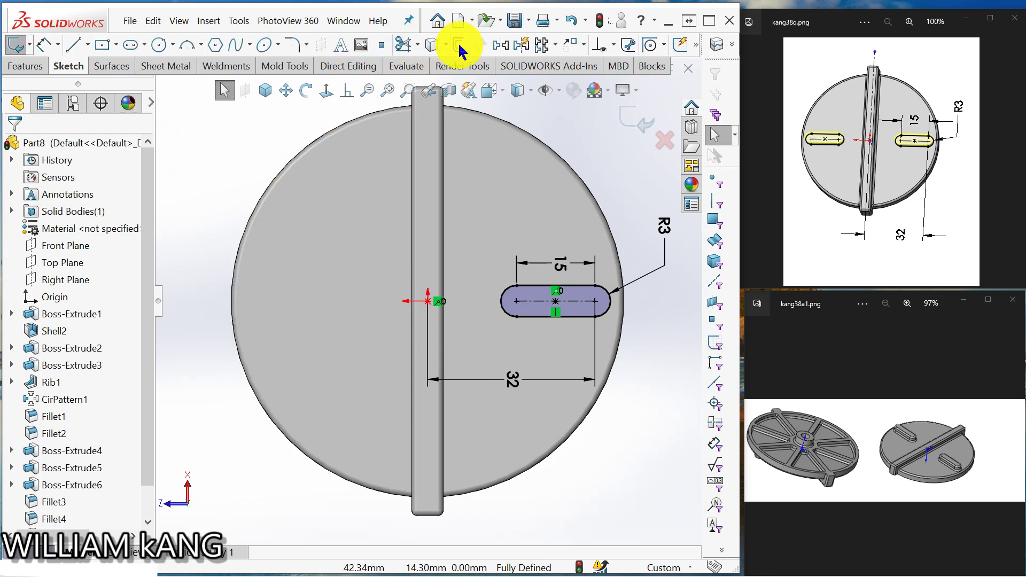
# Step: Mirror the dimensioned slot about the Front Plane, keeping the original as a copy
pyautogui.click(498, 46)
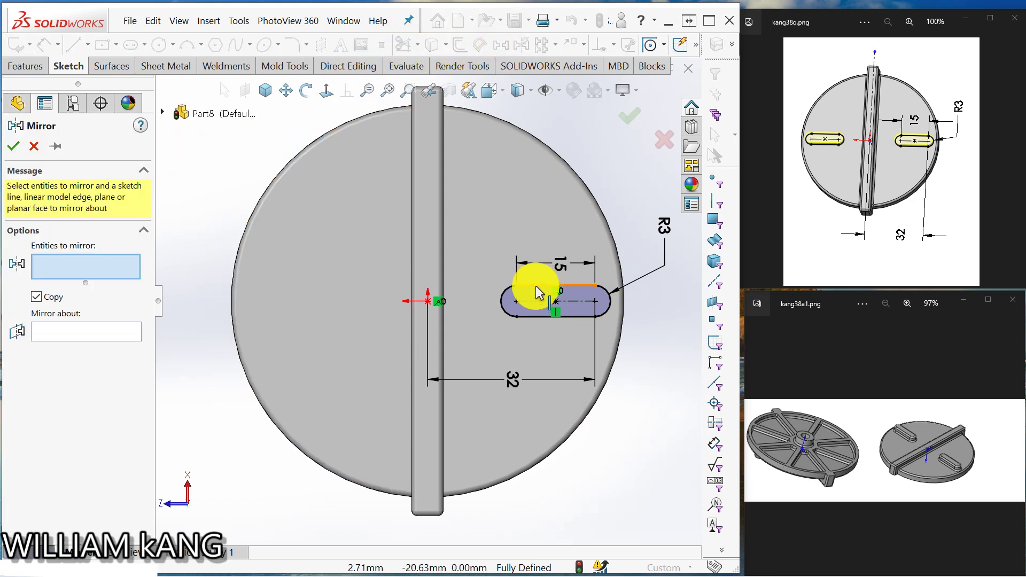
pyautogui.click(537, 293)
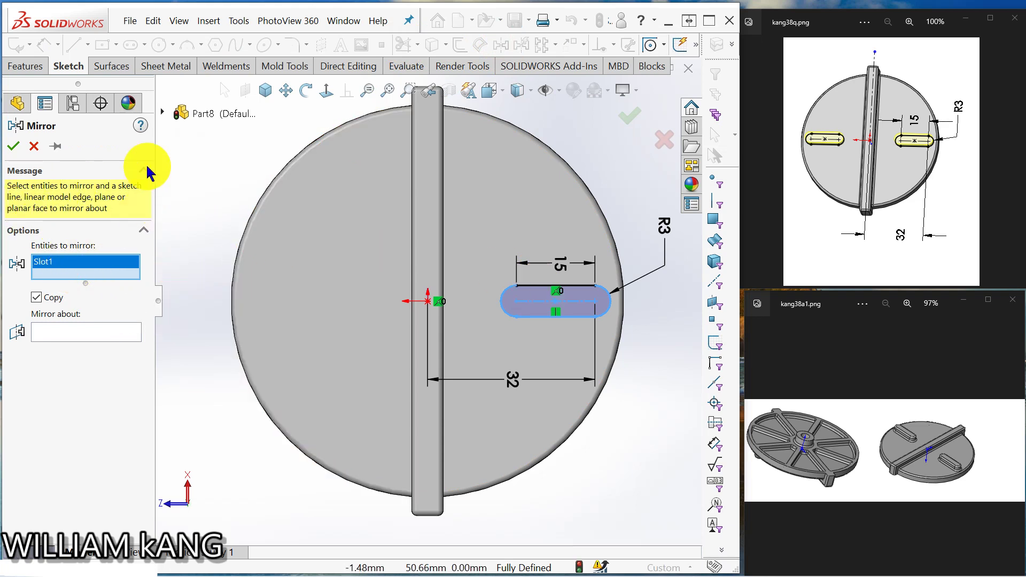
pyautogui.click(161, 113)
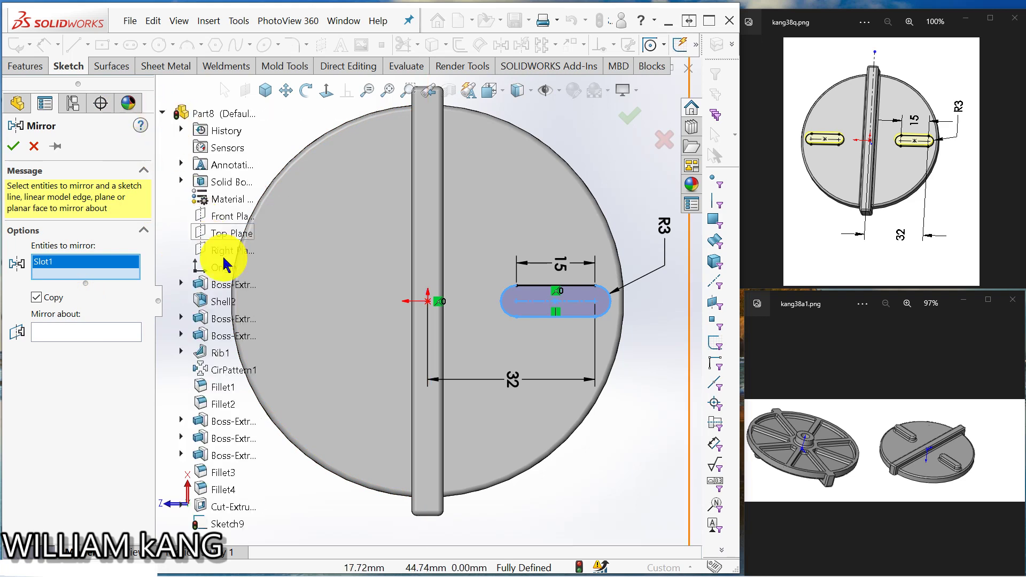
pyautogui.click(231, 219)
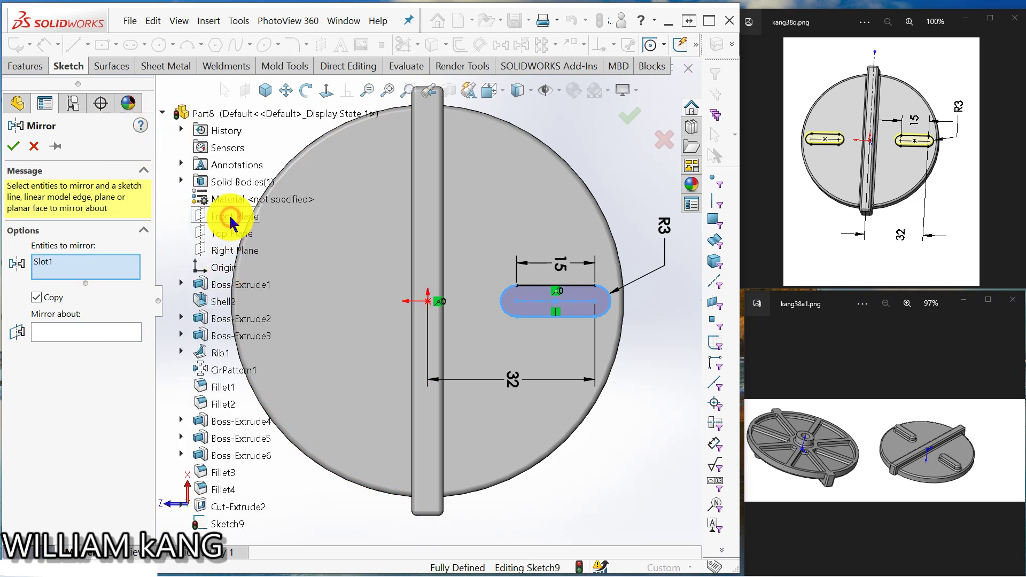
pyautogui.click(107, 333)
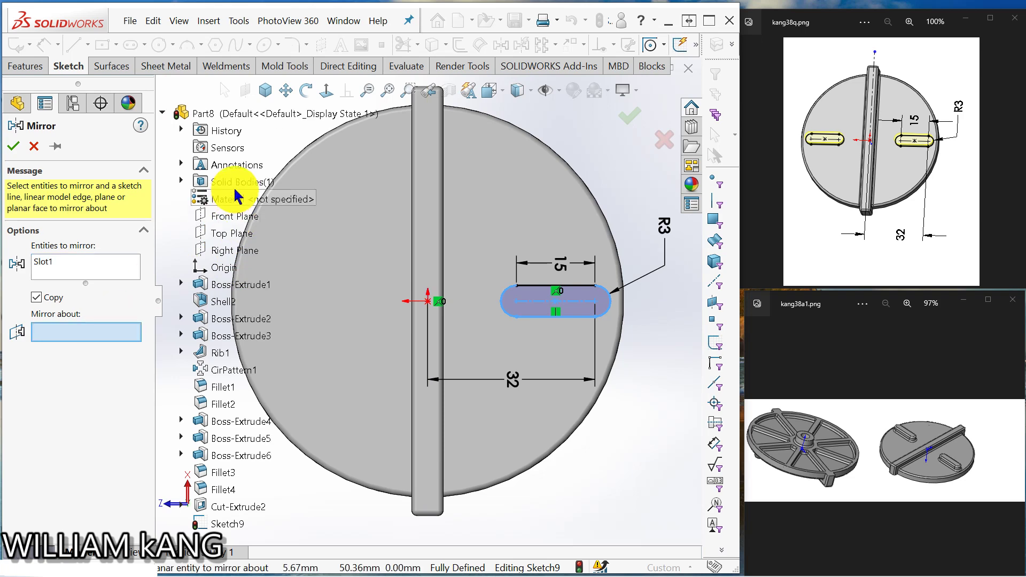
pyautogui.click(225, 217)
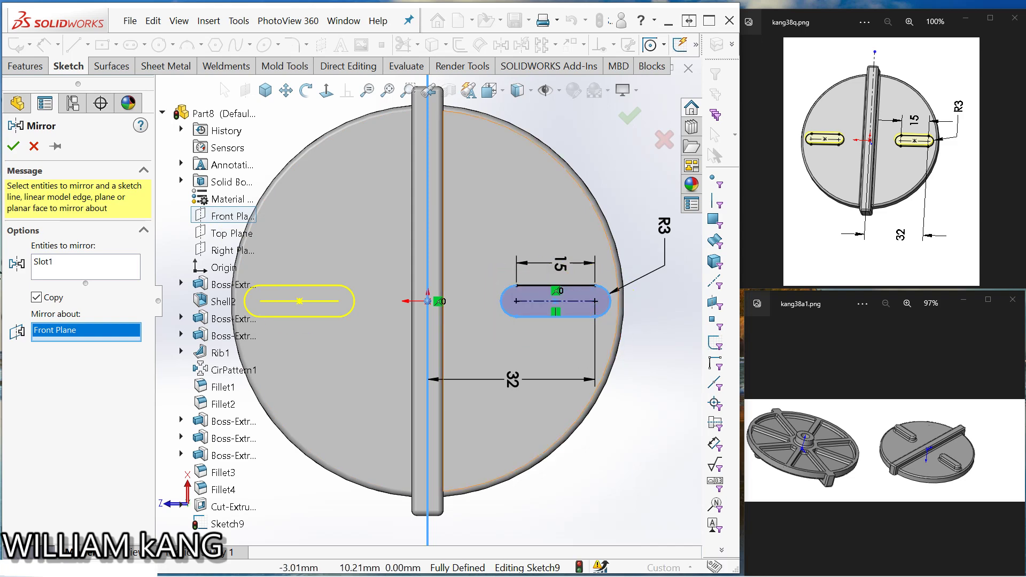
pyautogui.click(13, 146)
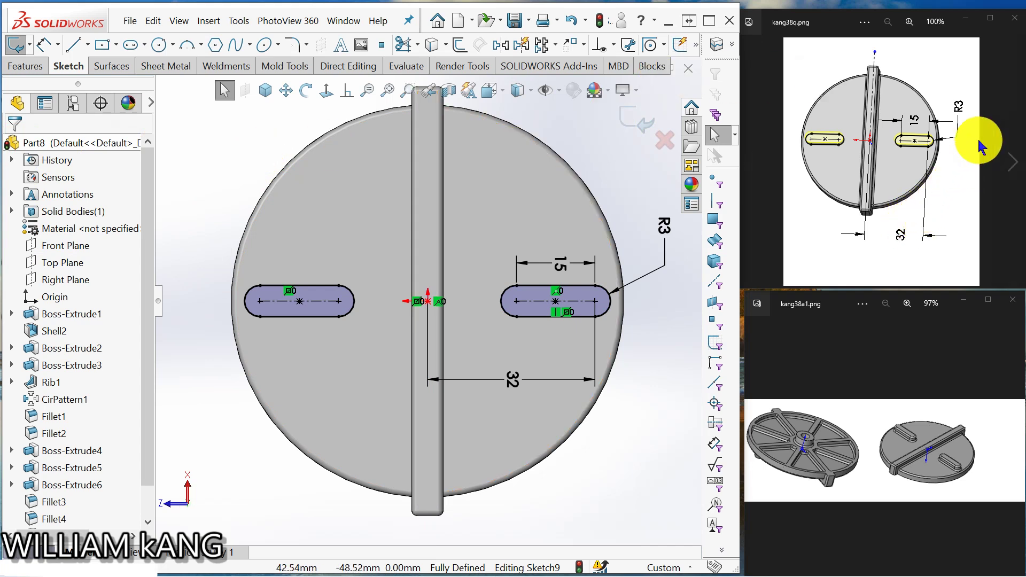
# Step: Extrude both slot profiles Up To Surface, using the crossbar's outer flat face as the end face, with the result merged
pyautogui.click(1017, 158)
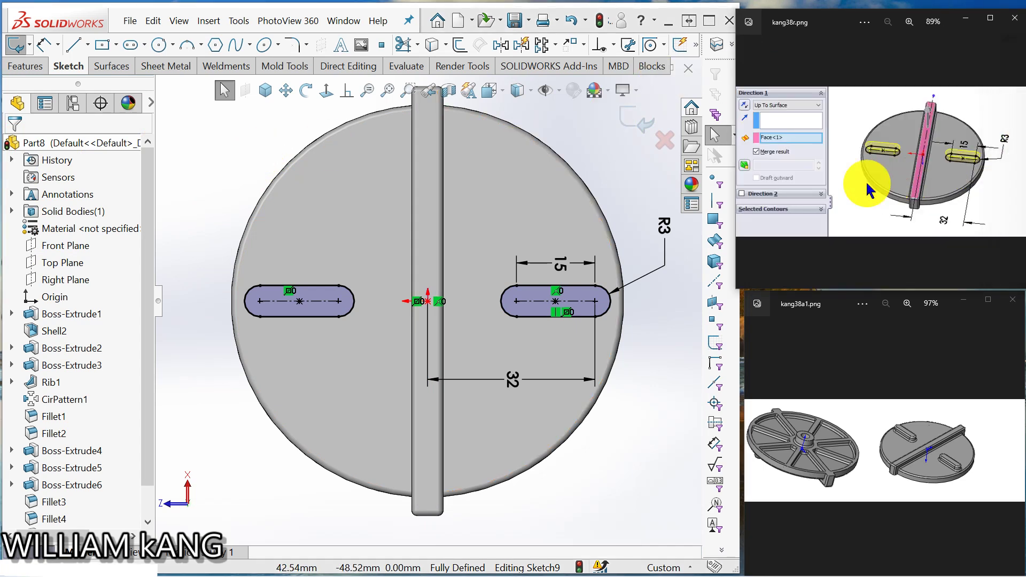
pyautogui.moveTo(426, 307); pyautogui.dragTo(442, 280, button='middle')
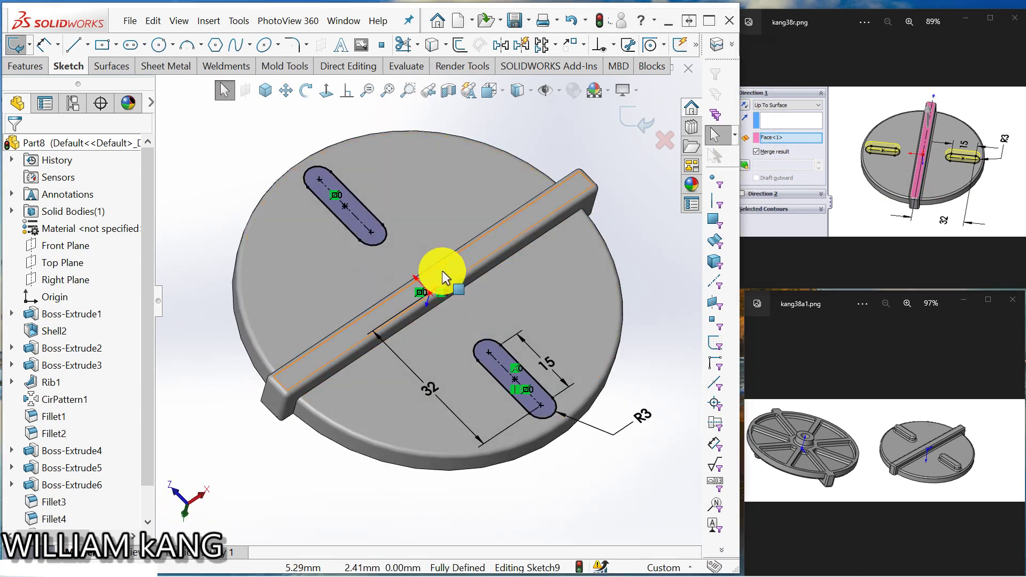
pyautogui.click(25, 65)
pyautogui.click(18, 47)
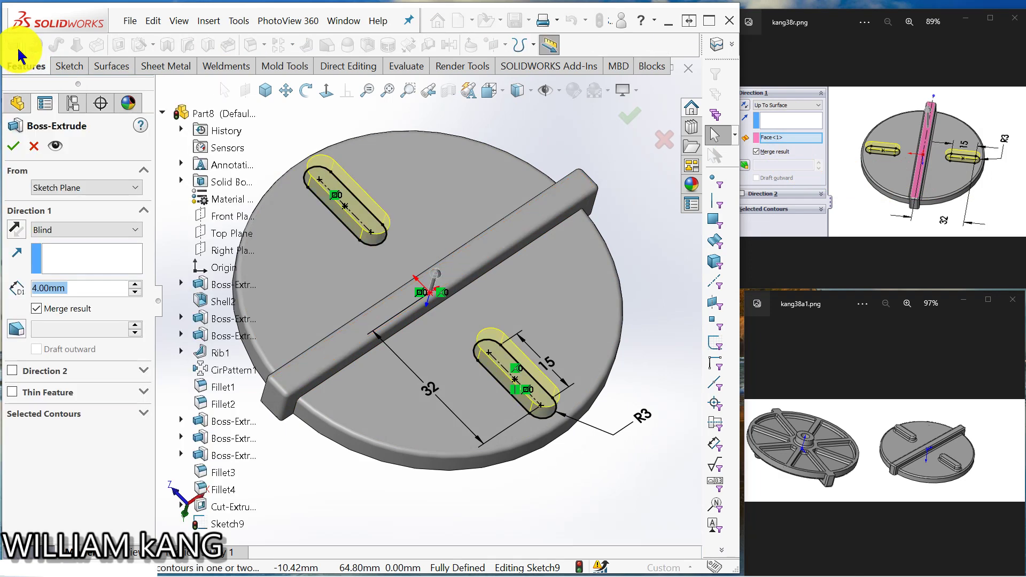
pyautogui.click(138, 231)
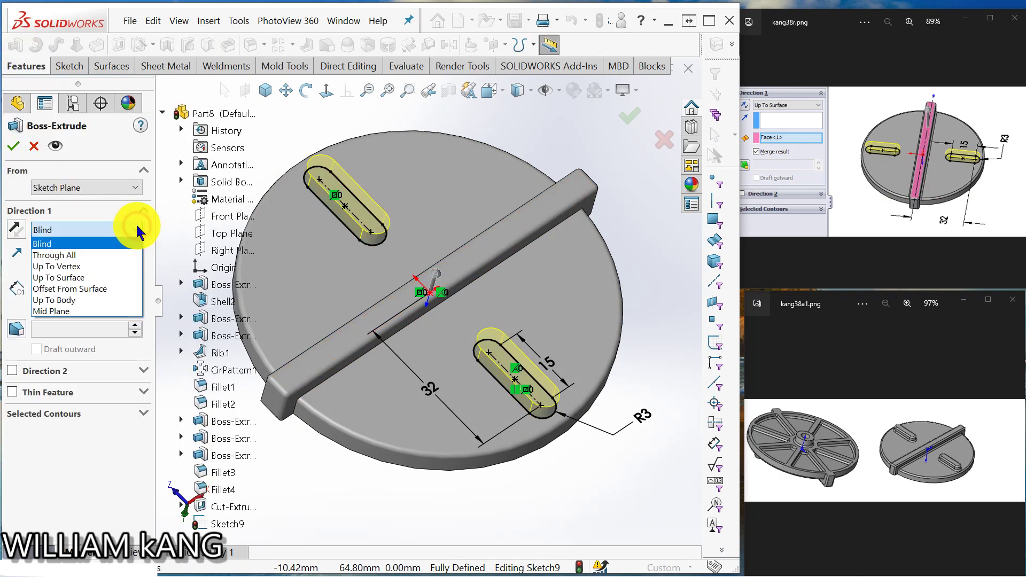
pyautogui.click(106, 276)
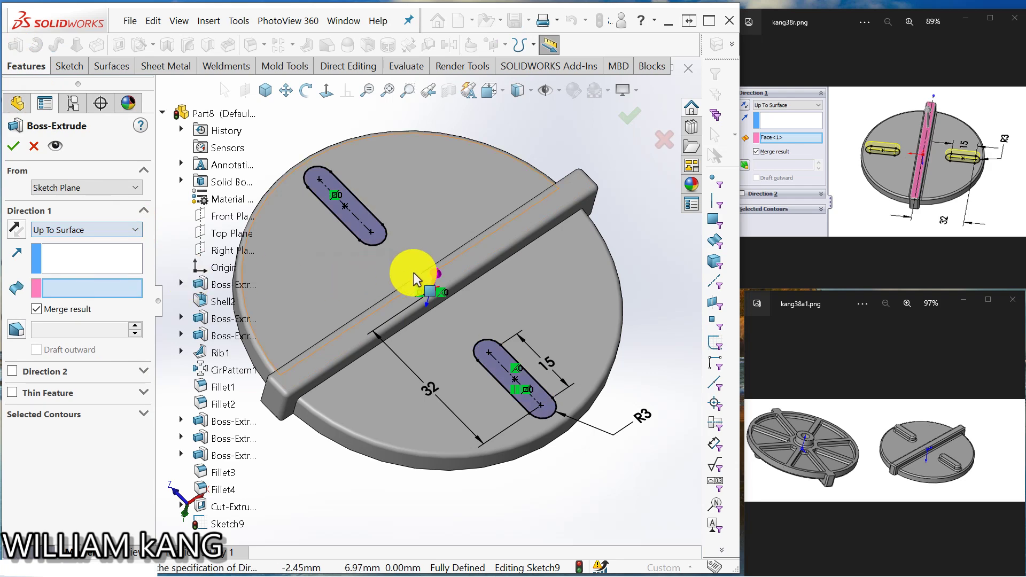
pyautogui.click(460, 264)
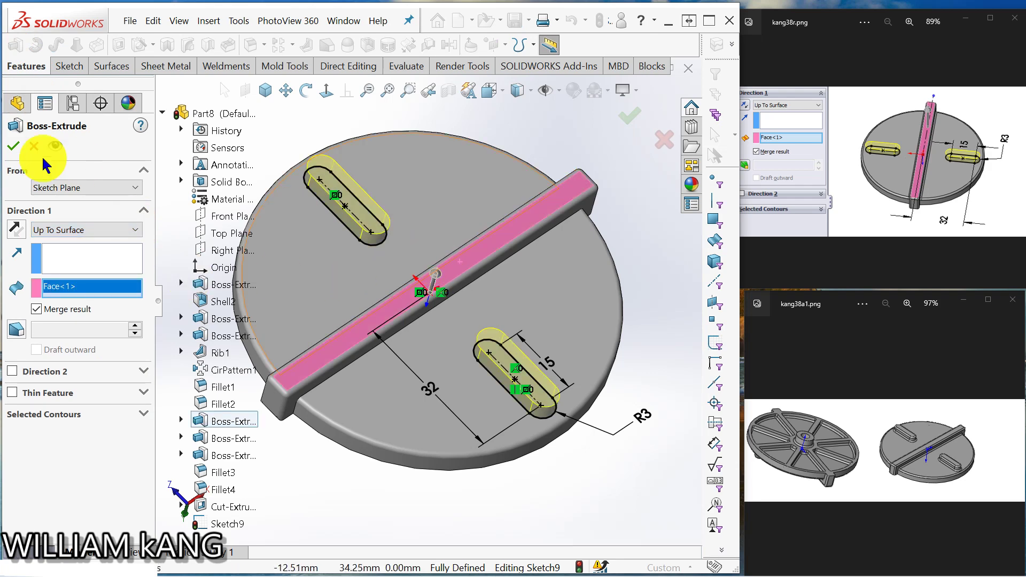
pyautogui.click(14, 145)
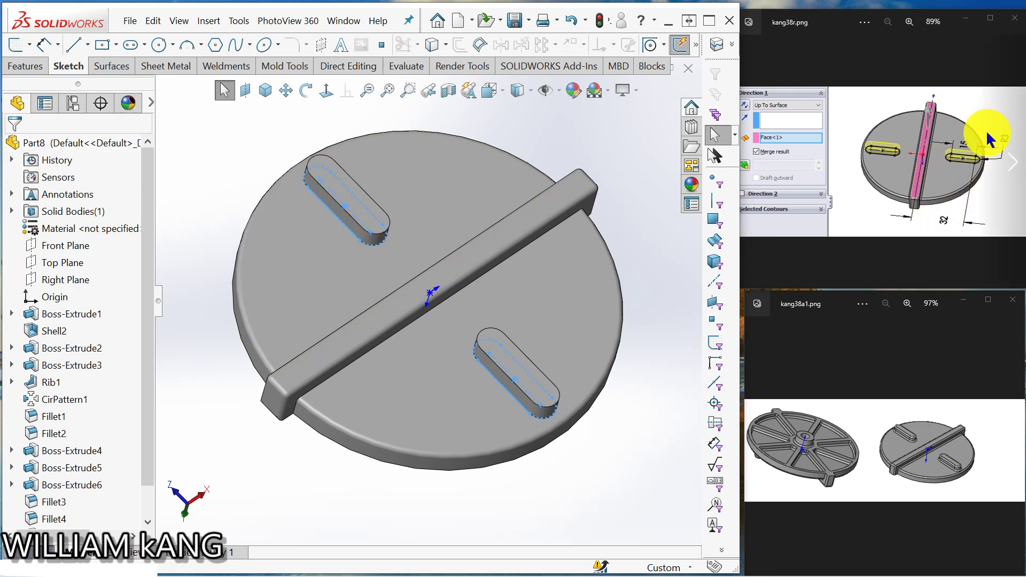
# Step: Fillet the top faces and base edges of both slot bosses and the hub's outer rim edge with a 1 mm radius
pyautogui.click(1021, 159)
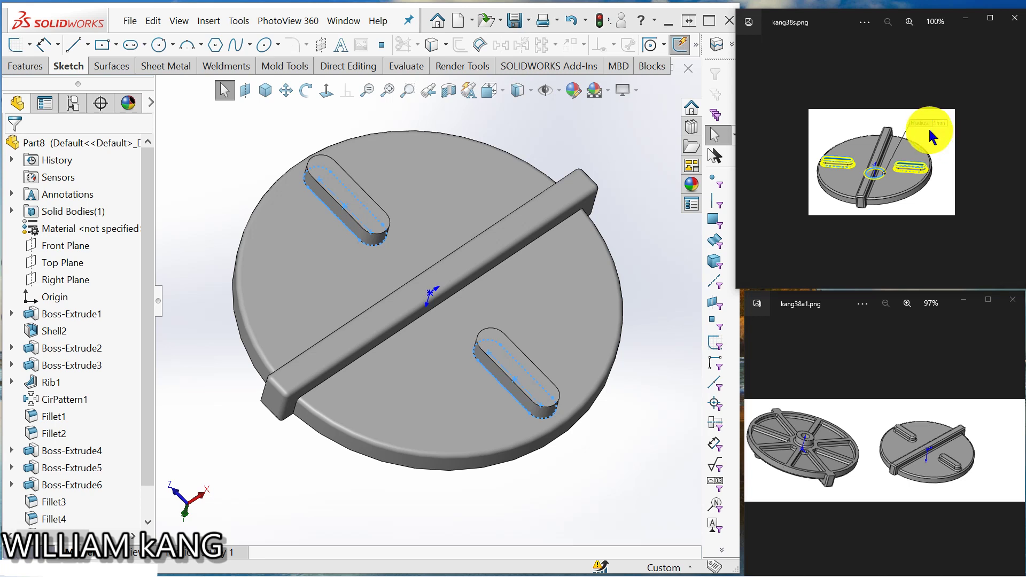
pyautogui.click(232, 153)
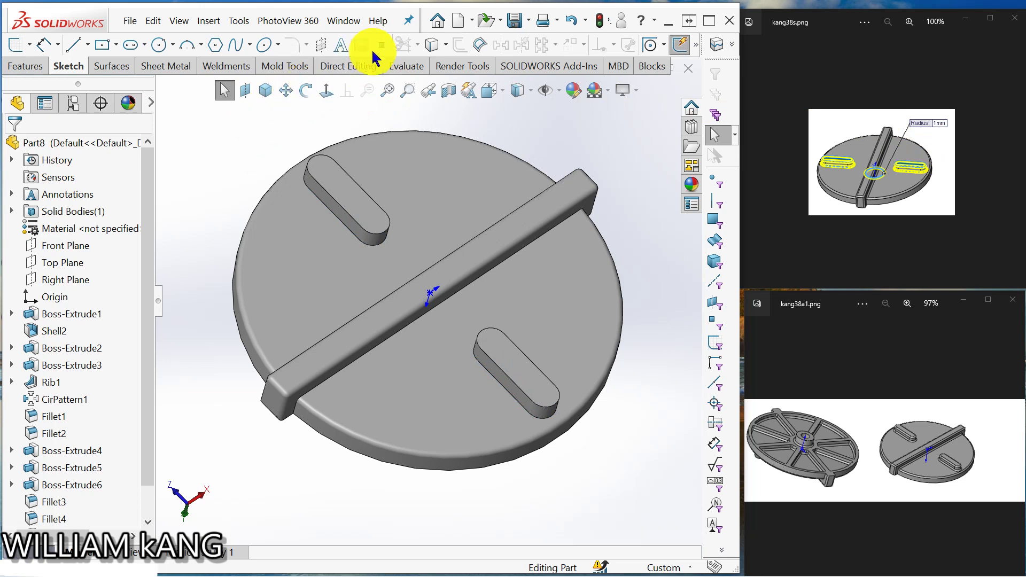
pyautogui.click(28, 67)
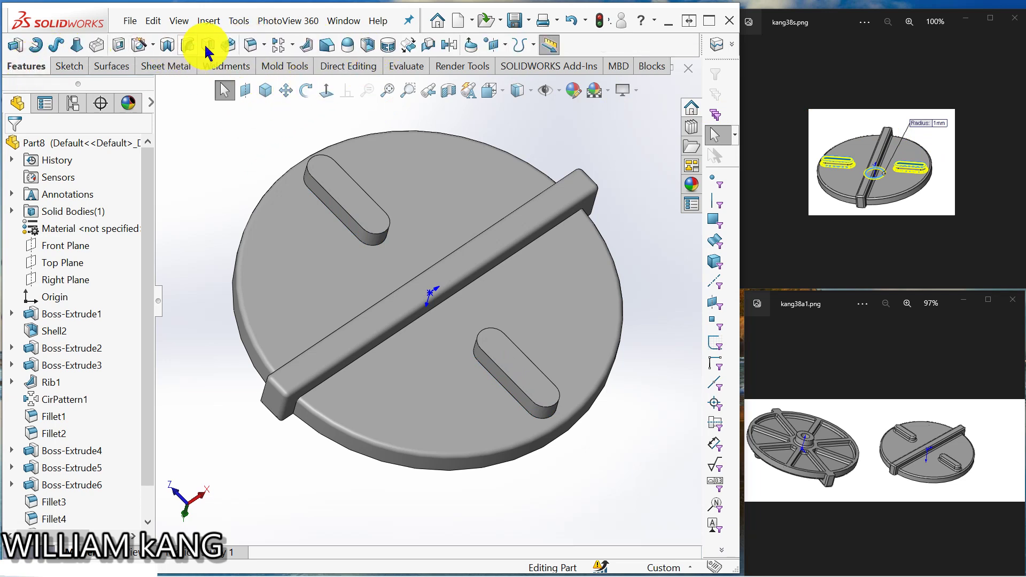
pyautogui.click(250, 47)
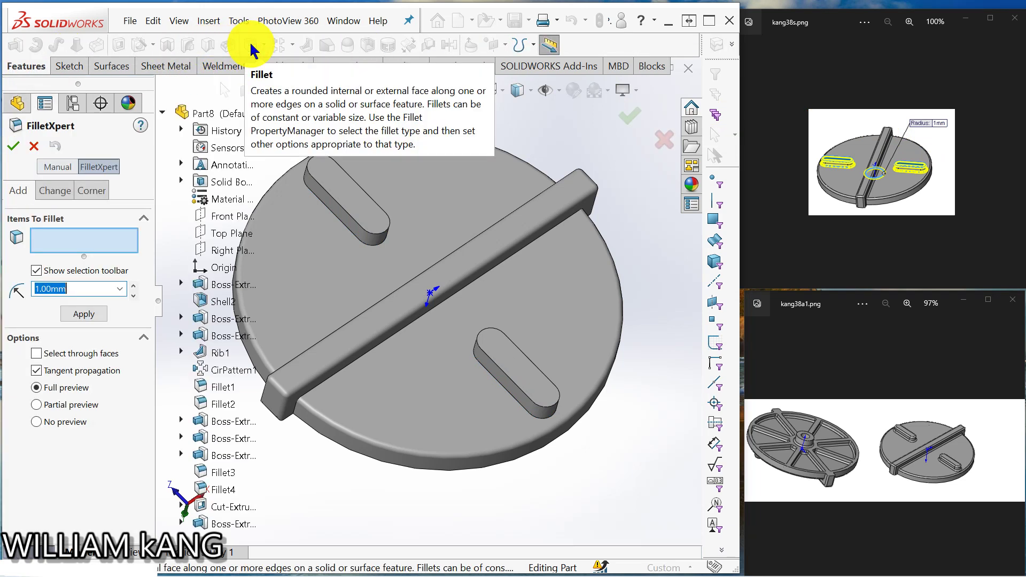
pyautogui.click(338, 184)
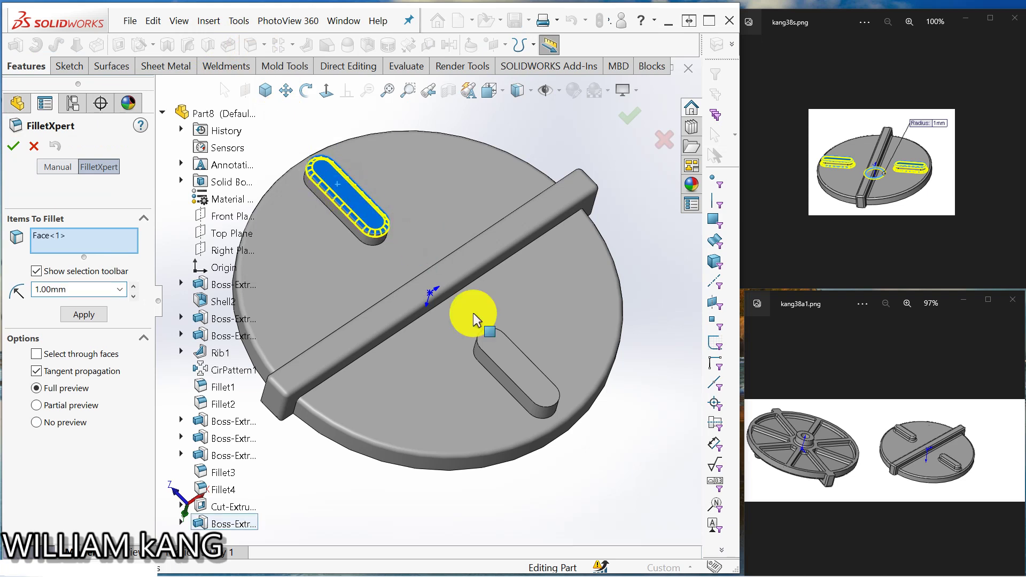
pyautogui.click(525, 377)
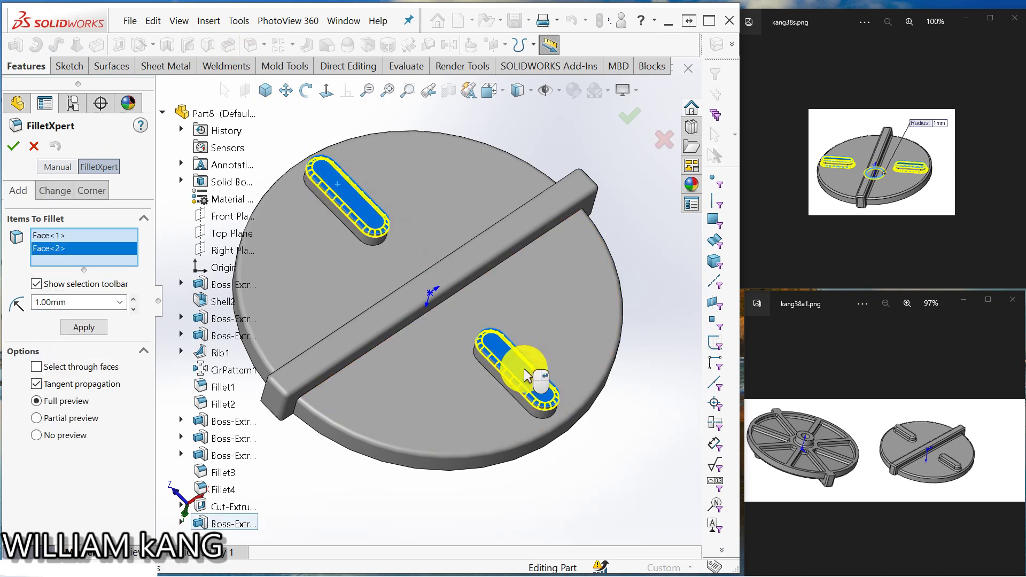
pyautogui.click(502, 390)
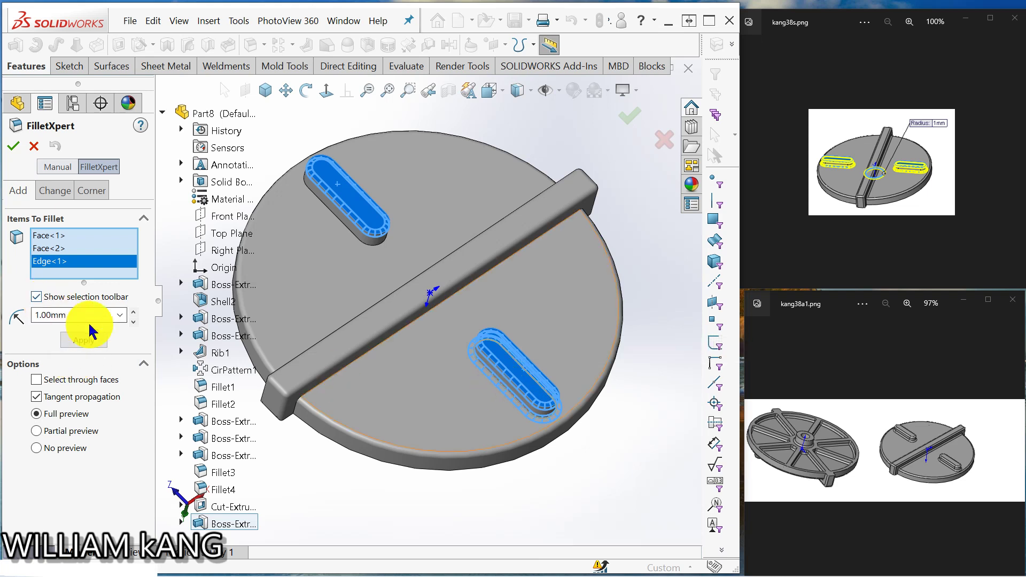
pyautogui.click(336, 218)
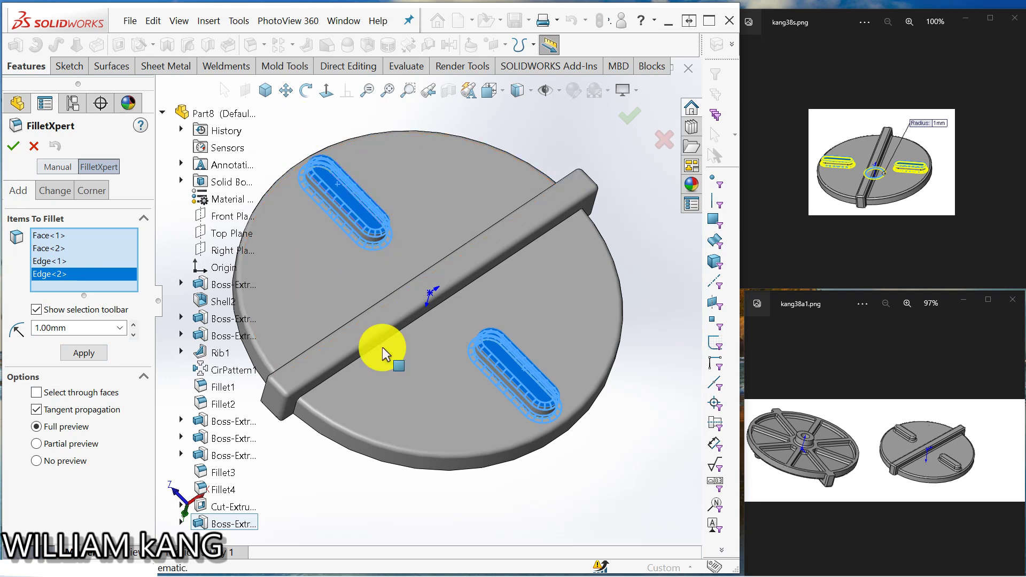
pyautogui.moveTo(383, 348); pyautogui.dragTo(458, 126, button='middle')
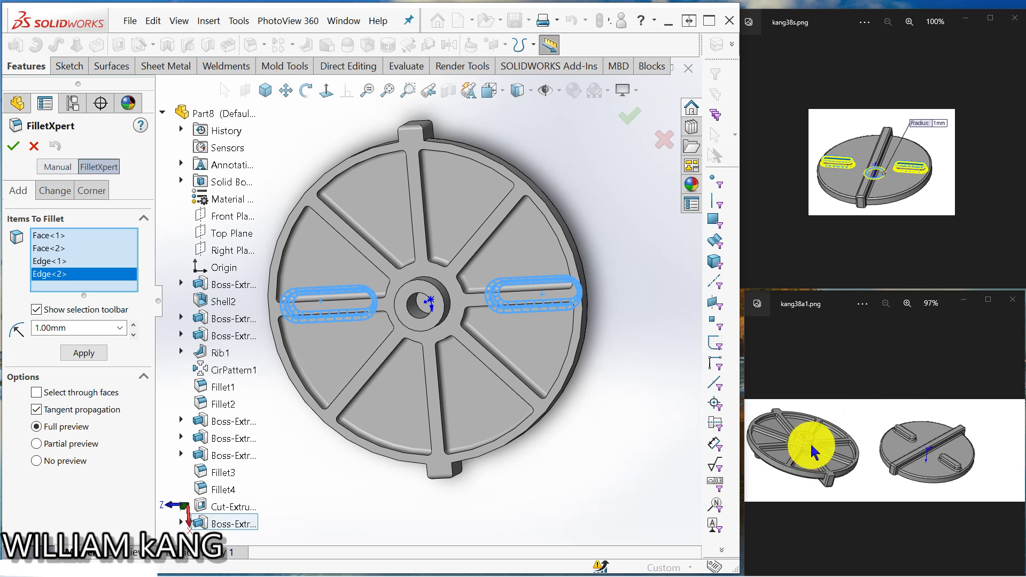
pyautogui.click(450, 302)
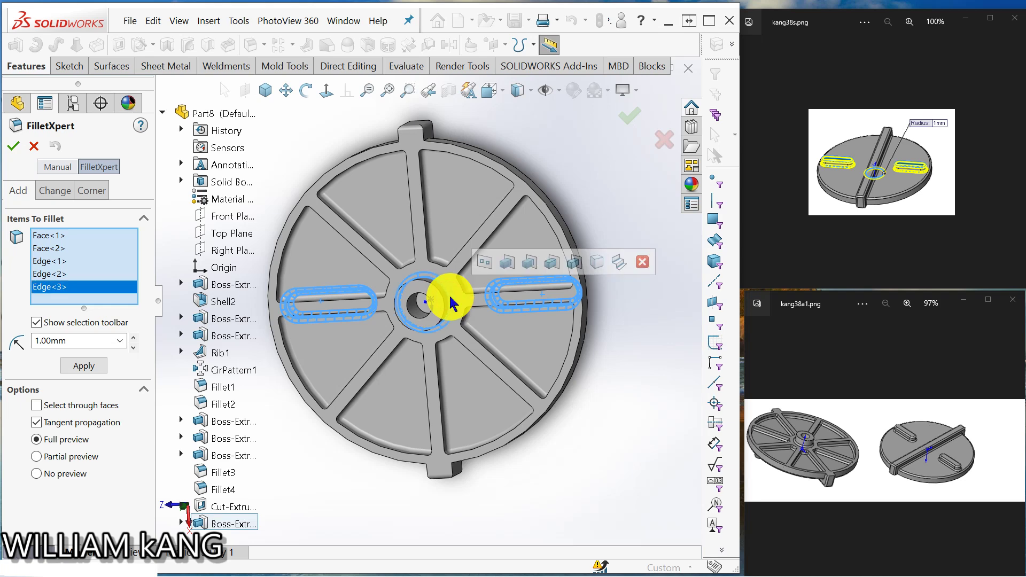
pyautogui.click(14, 145)
pyautogui.moveTo(319, 148); pyautogui.dragTo(441, 280, button='middle')
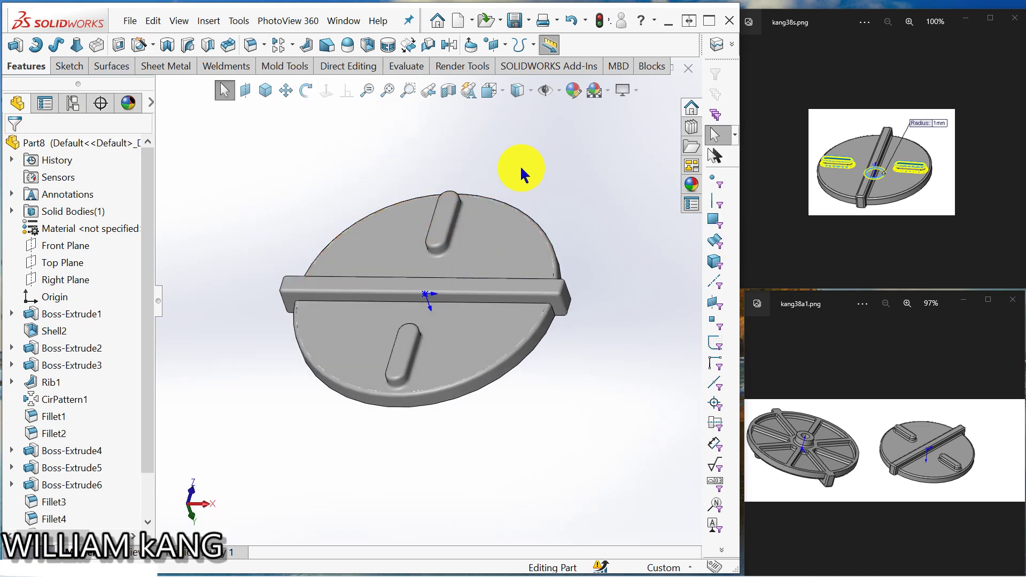